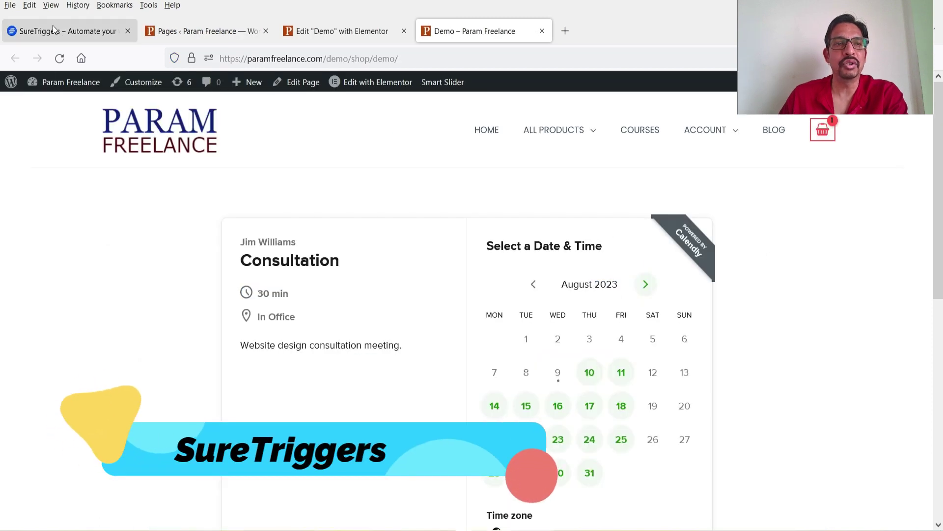
Bring up the SureTriggers Apps page from its browser tab
{"action": "left_click", "coordinate": [54, 28]}
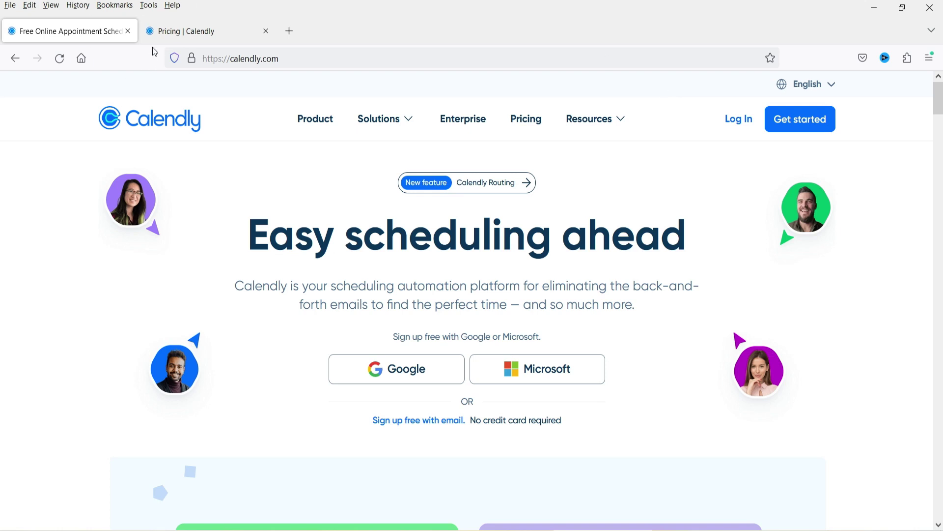
Switch to the Pricing | Calendly tab to see the plan comparison
{"action": "left_click", "coordinate": [164, 33]}
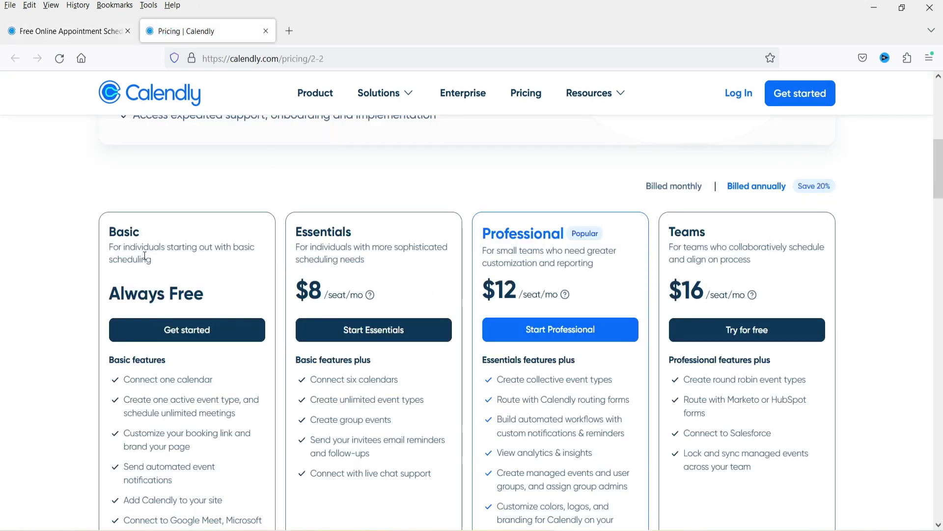
Review Basic (free), Essentials ($8), Professional ($12) and Teams ($16/seat), then return to the homepage
{"action": "scroll", "coordinate": [25, 276], "scroll_direction": "down", "scroll_amount": 2}
{"action": "scroll", "coordinate": [24, 276], "scroll_direction": "down", "scroll_amount": 1}
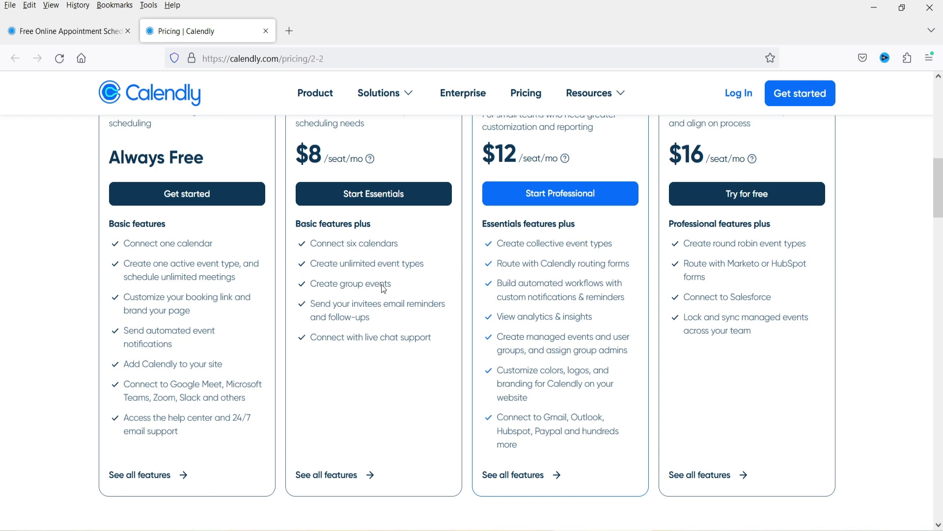
{"action": "scroll", "coordinate": [390, 292], "scroll_direction": "up", "scroll_amount": 3}
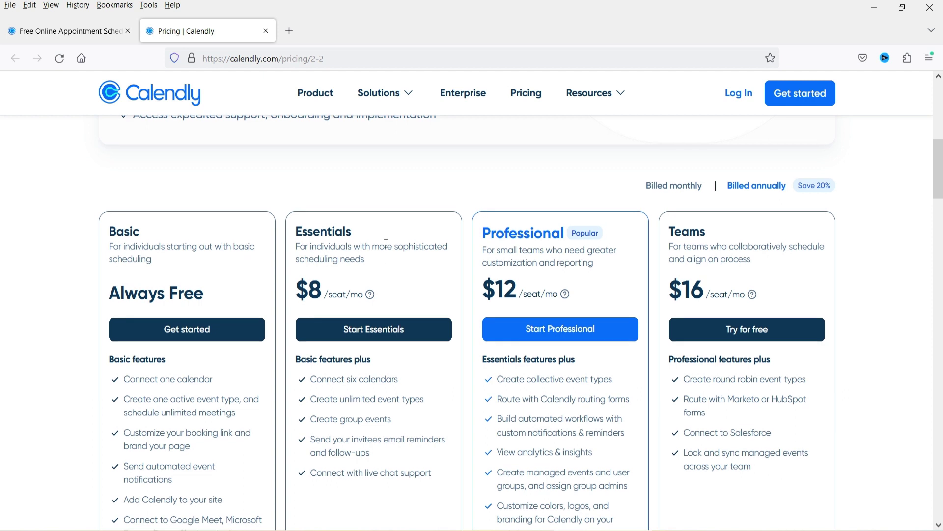
{"action": "scroll", "coordinate": [384, 242], "scroll_direction": "down", "scroll_amount": 1}
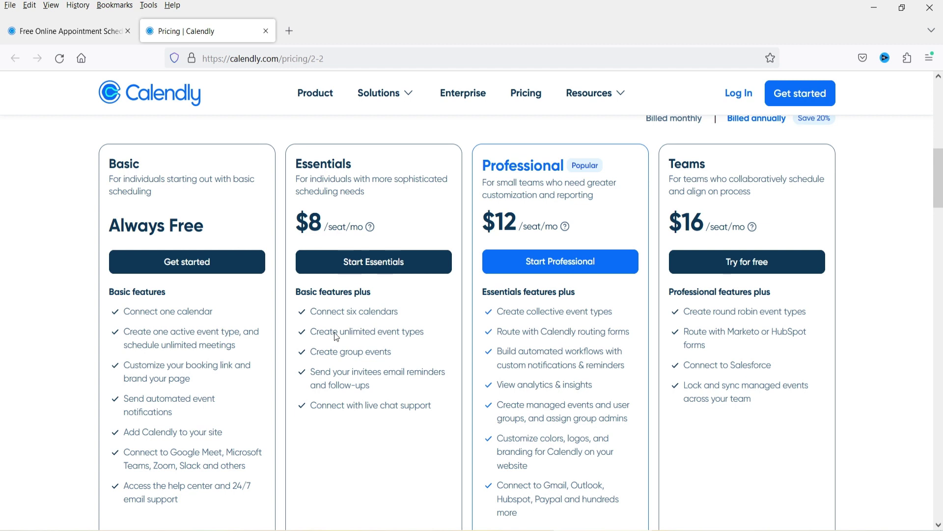
{"action": "scroll", "coordinate": [570, 329], "scroll_direction": "down", "scroll_amount": 2}
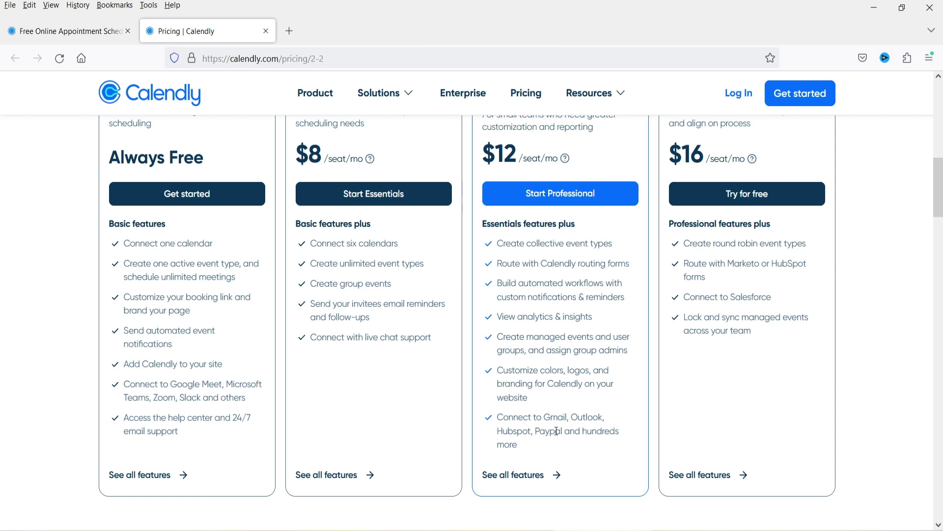
{"action": "left_click", "coordinate": [54, 36]}
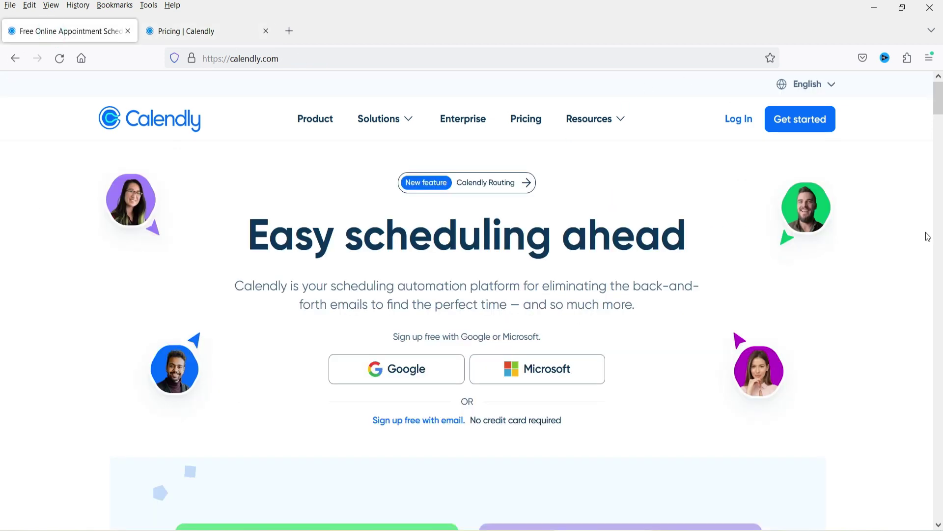
Sign up for a free Calendly account with Google and grant Google Calendar access
{"action": "left_click", "coordinate": [800, 124]}
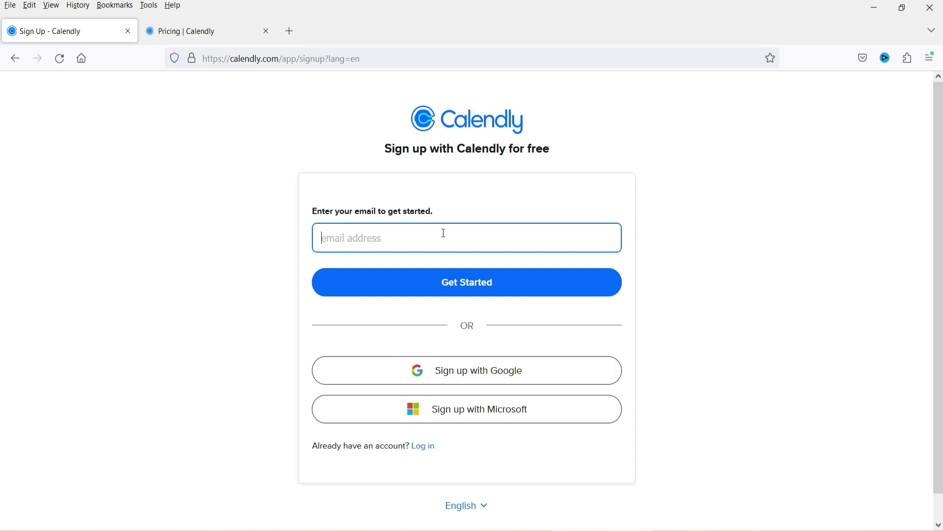
{"action": "left_click", "coordinate": [442, 379]}
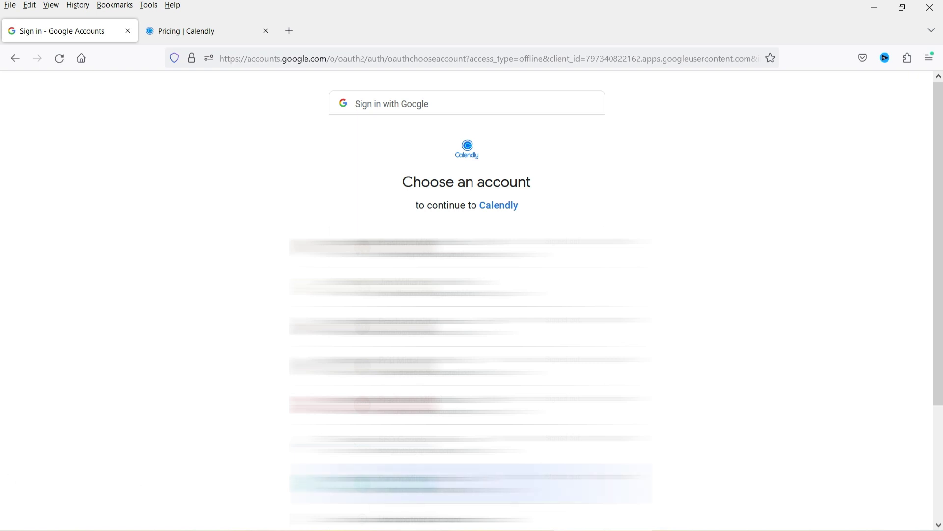
{"action": "left_click", "coordinate": [443, 484]}
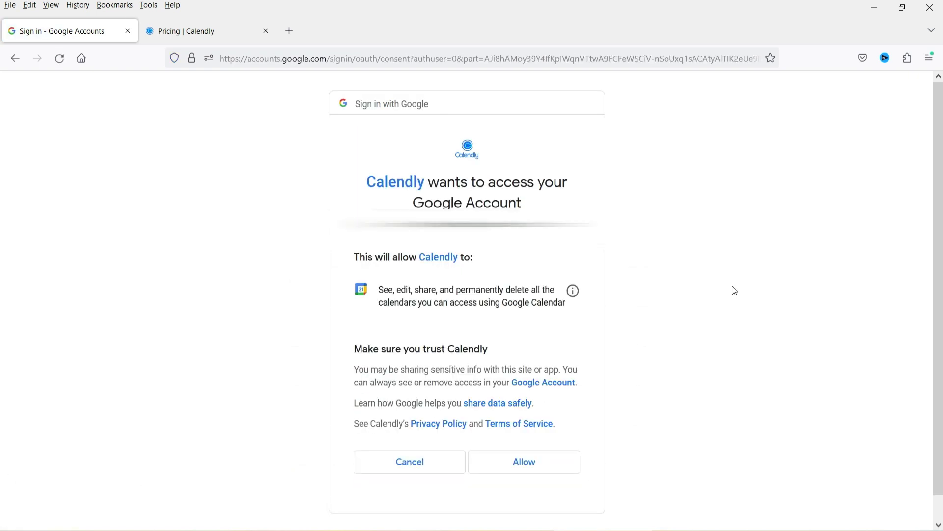
{"action": "left_click", "coordinate": [554, 470]}
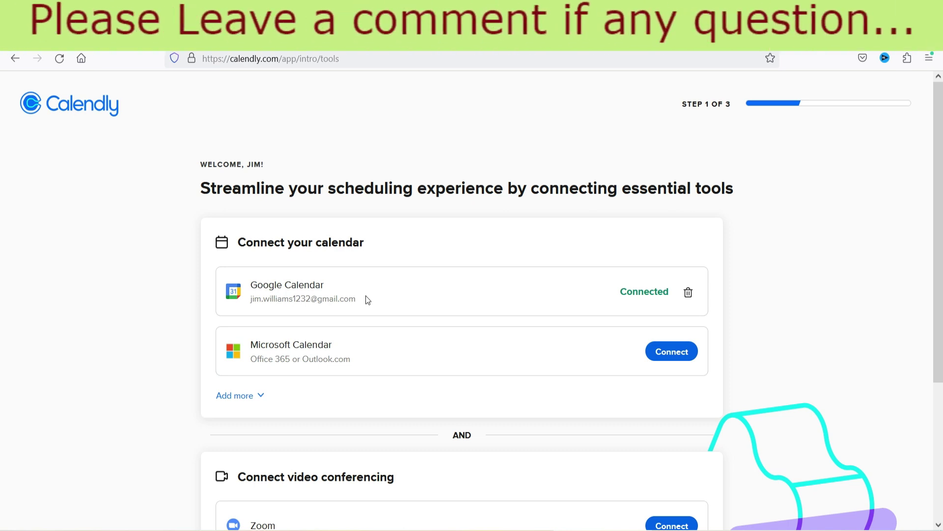
Continue past onboarding step 1 of 3 with Google Calendar connected
{"action": "scroll", "coordinate": [290, 273], "scroll_direction": "down", "scroll_amount": 3}
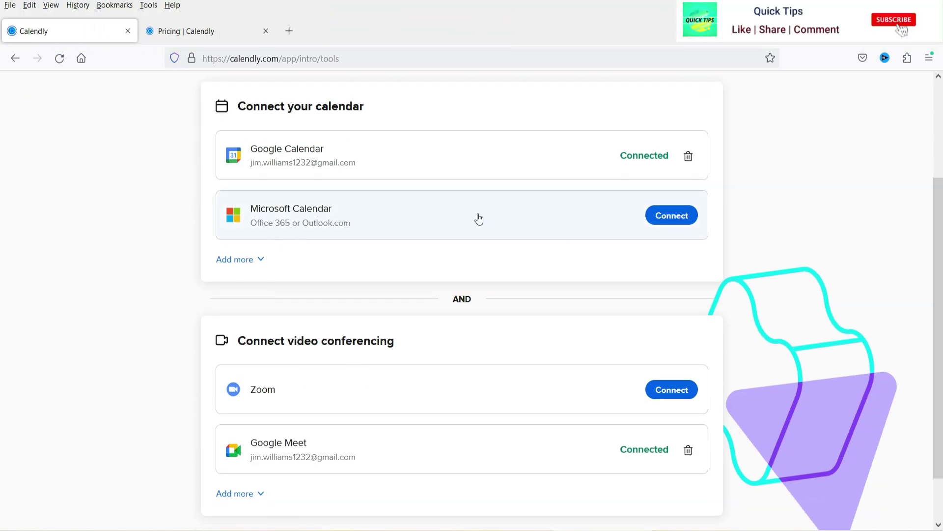
{"action": "scroll", "coordinate": [676, 244], "scroll_direction": "down", "scroll_amount": 1}
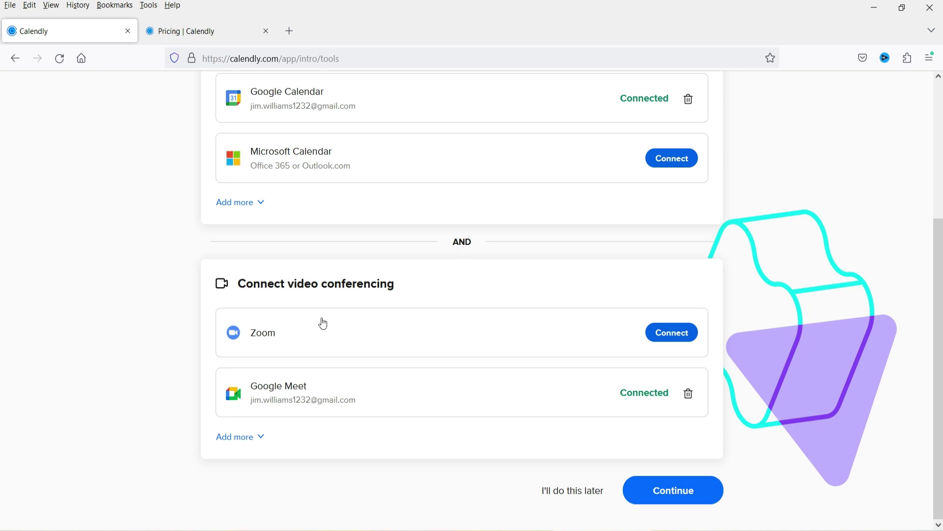
{"action": "scroll", "coordinate": [629, 303], "scroll_direction": "up", "scroll_amount": 3}
{"action": "scroll", "coordinate": [631, 304], "scroll_direction": "down", "scroll_amount": 3}
{"action": "left_click", "coordinate": [672, 488]}
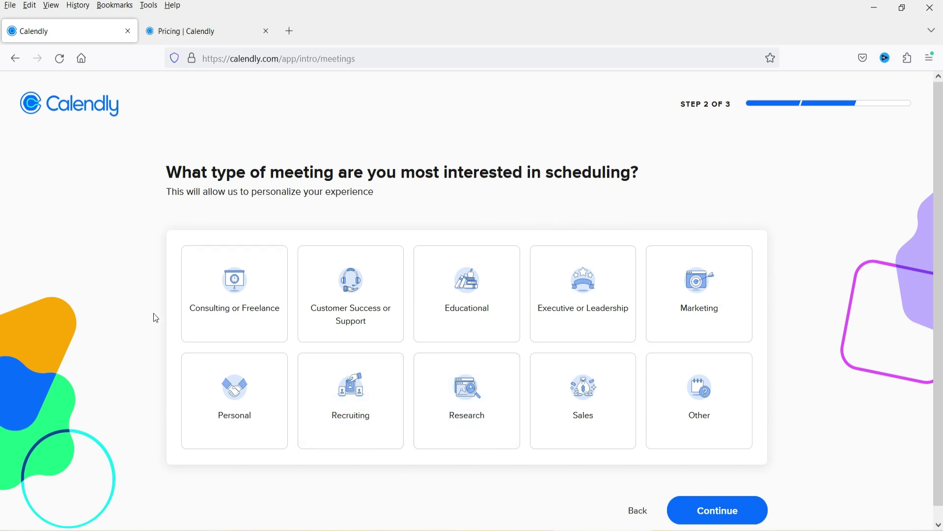
Choose Consulting or Freelance meetings with Initial consultation call, Zoom meeting and 30-minute meeting event types
{"action": "left_click", "coordinate": [225, 298]}
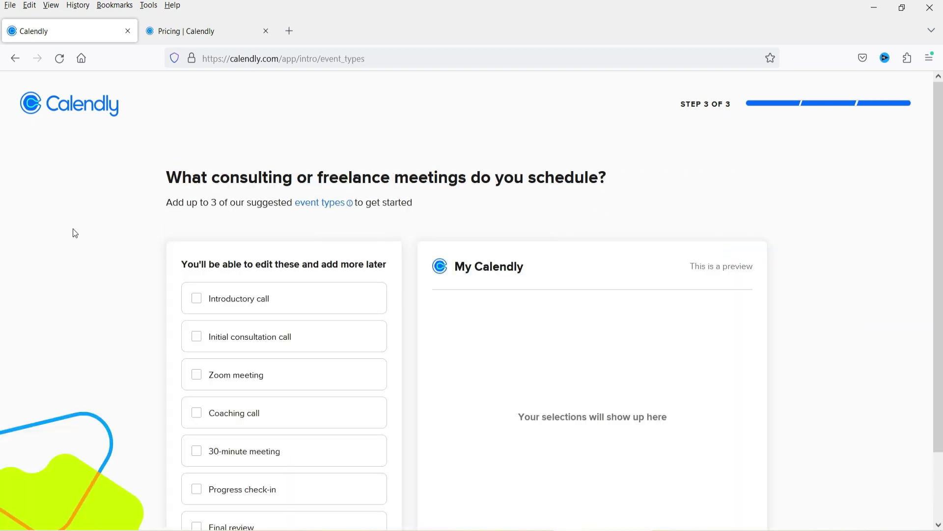
{"action": "scroll", "coordinate": [73, 233], "scroll_direction": "down", "scroll_amount": 2}
{"action": "left_click", "coordinate": [193, 269]}
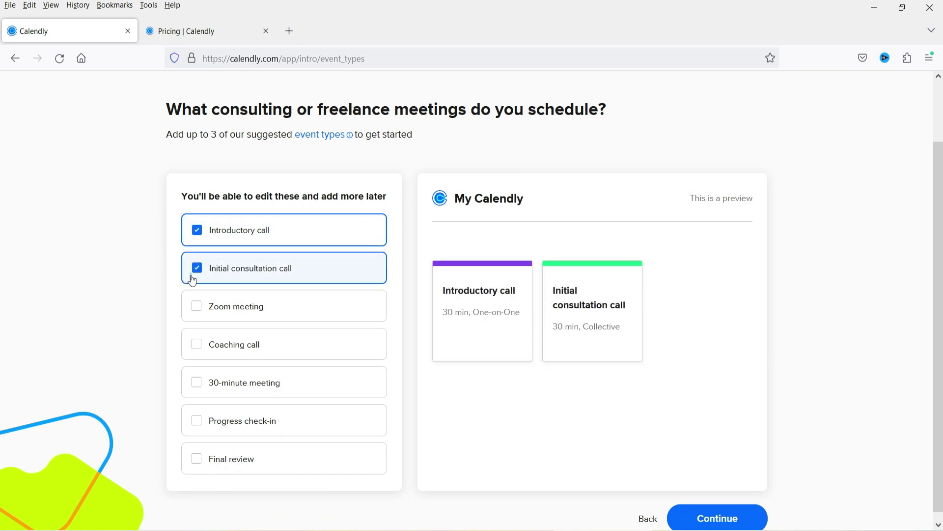
{"action": "left_click", "coordinate": [198, 314]}
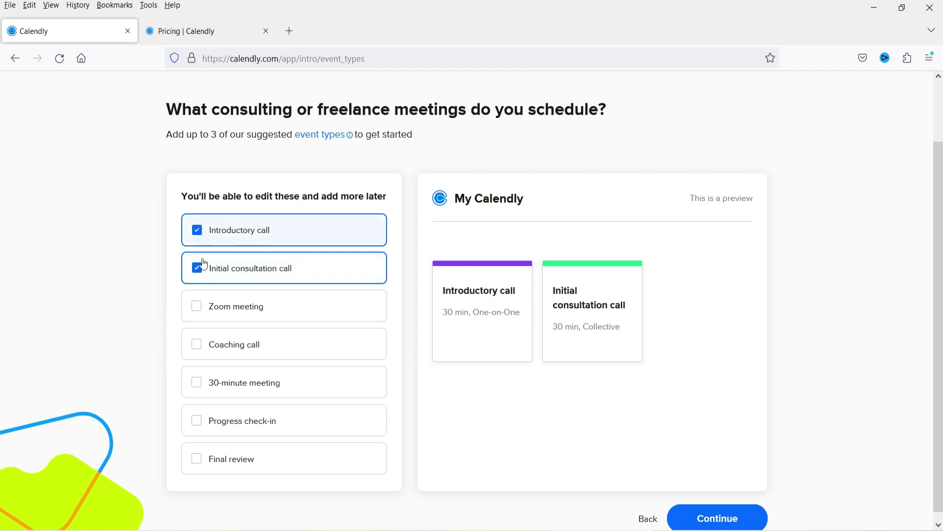
{"action": "left_click", "coordinate": [197, 231]}
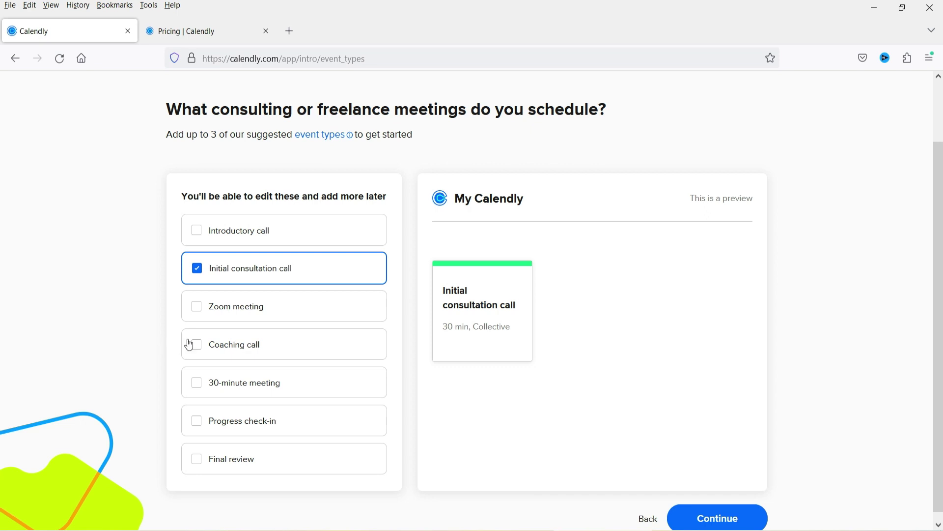
{"action": "left_click", "coordinate": [197, 309]}
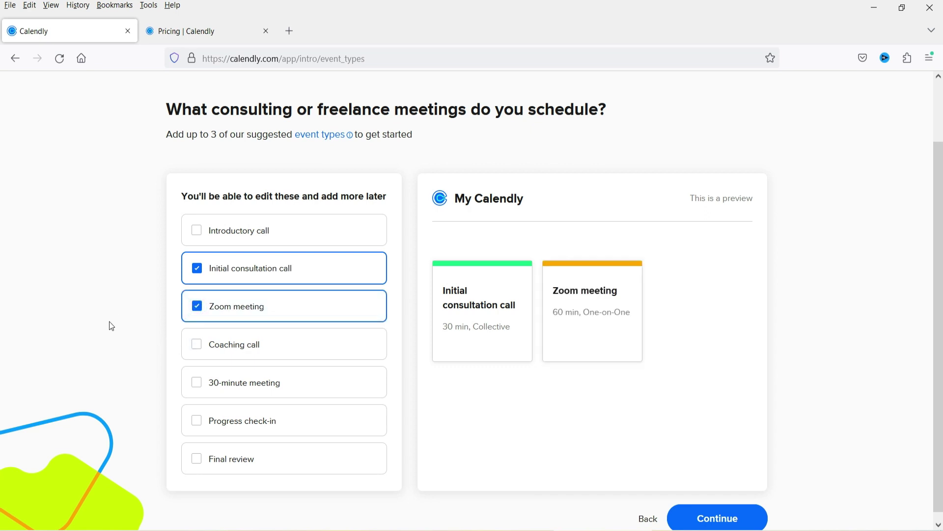
{"action": "left_click", "coordinate": [196, 383]}
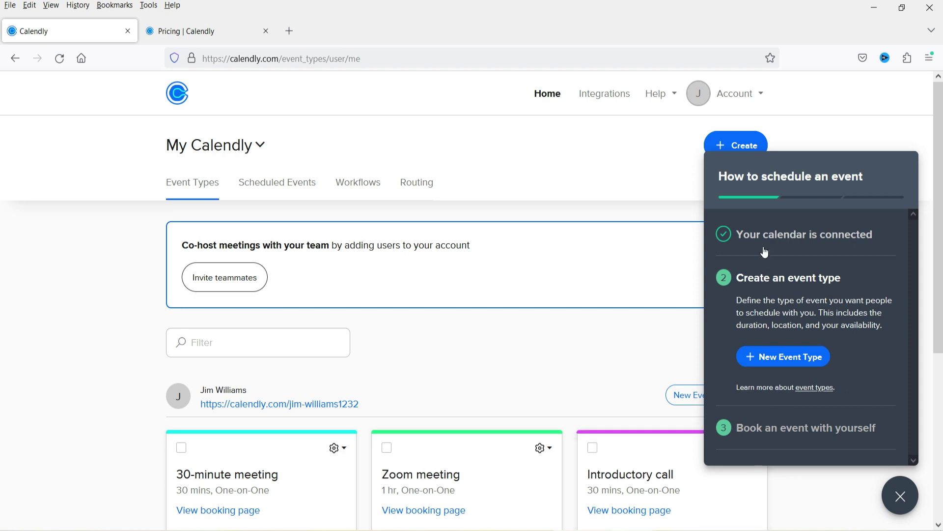
Dismiss the scheduling guide and check the Basic plan's one-active-event-type limit on the pricing page
{"action": "left_click", "coordinate": [895, 496]}
{"action": "scroll", "coordinate": [45, 285], "scroll_direction": "down", "scroll_amount": 2}
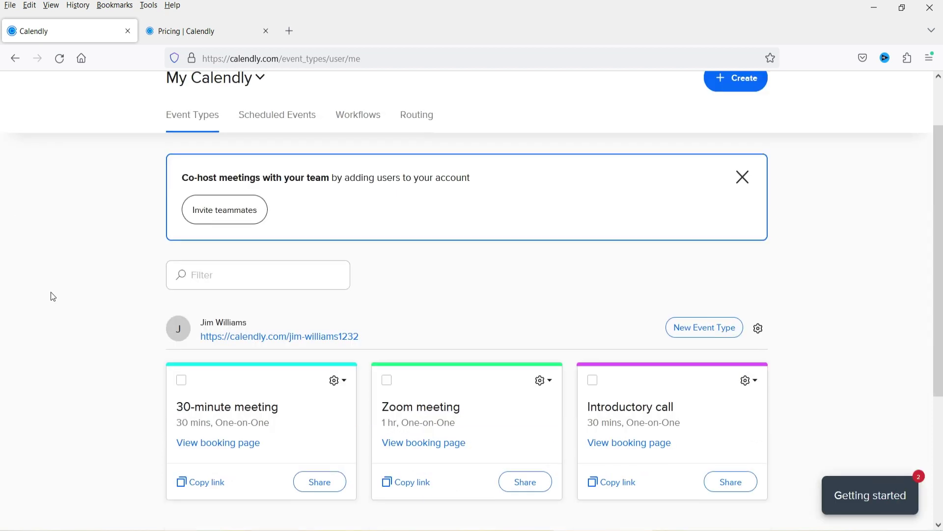
{"action": "scroll", "coordinate": [59, 285], "scroll_direction": "up", "scroll_amount": 2}
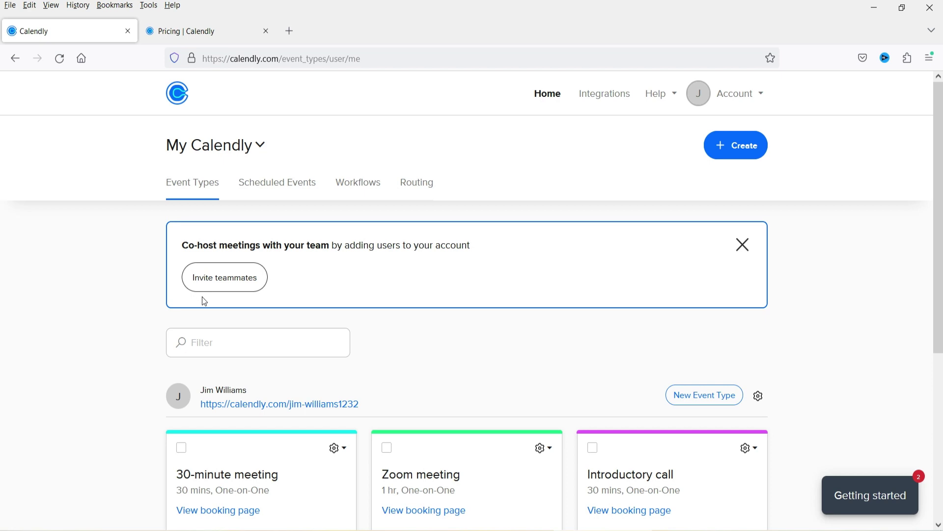
{"action": "left_click", "coordinate": [184, 31]}
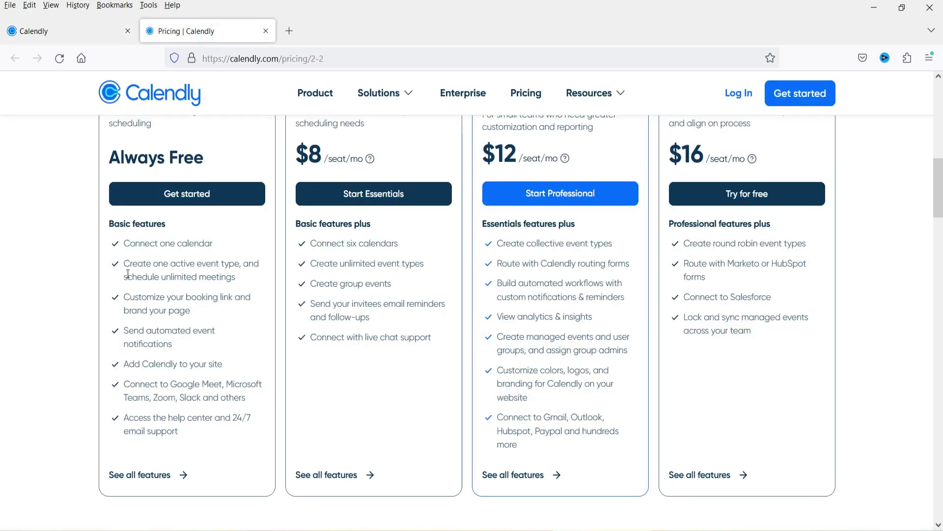
{"action": "left_click_drag", "start_coordinate": [124, 264], "coordinate": [249, 282]}
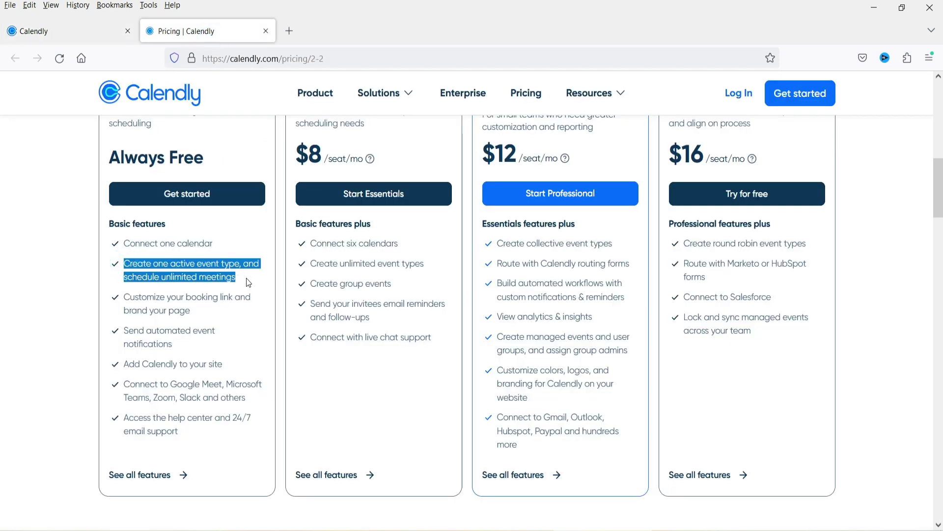
{"action": "left_click", "coordinate": [67, 29]}
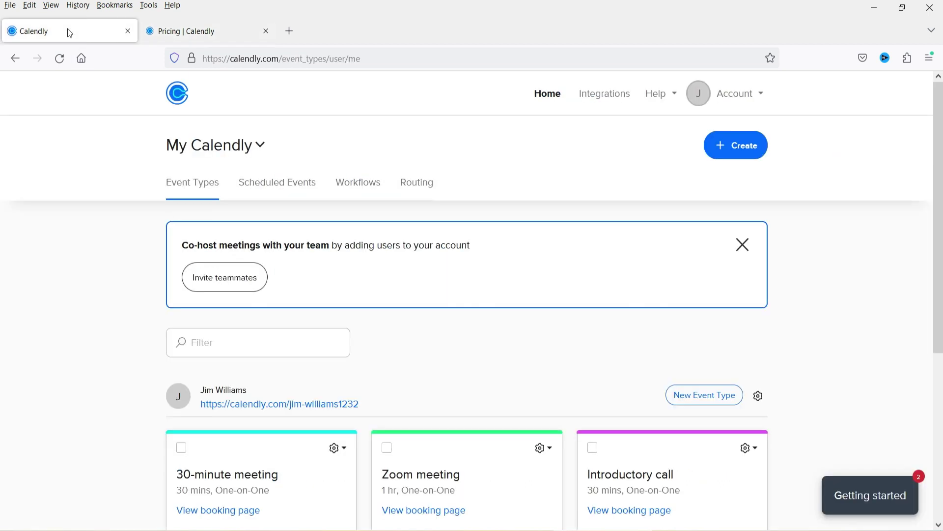
Close the co-host meetings banner and start a new Event type from the Create menu
{"action": "left_click", "coordinate": [743, 244]}
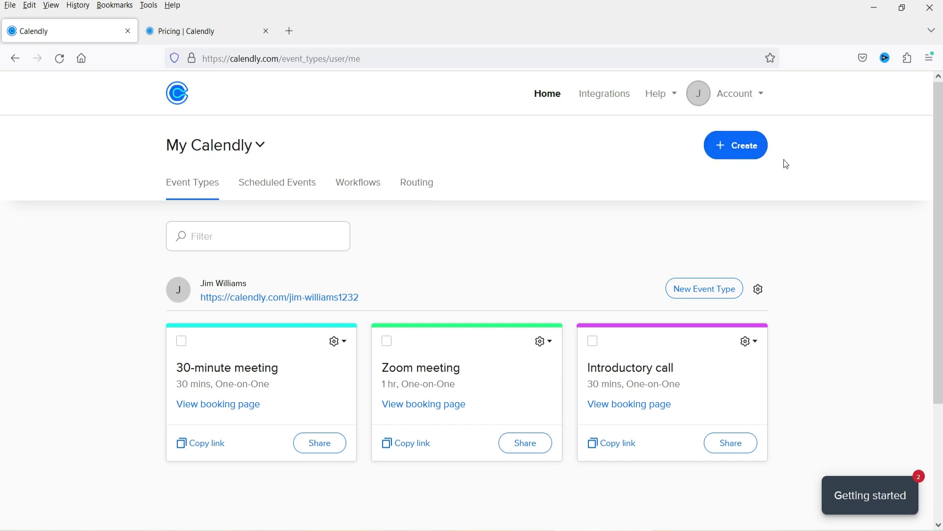
{"action": "left_click", "coordinate": [747, 151]}
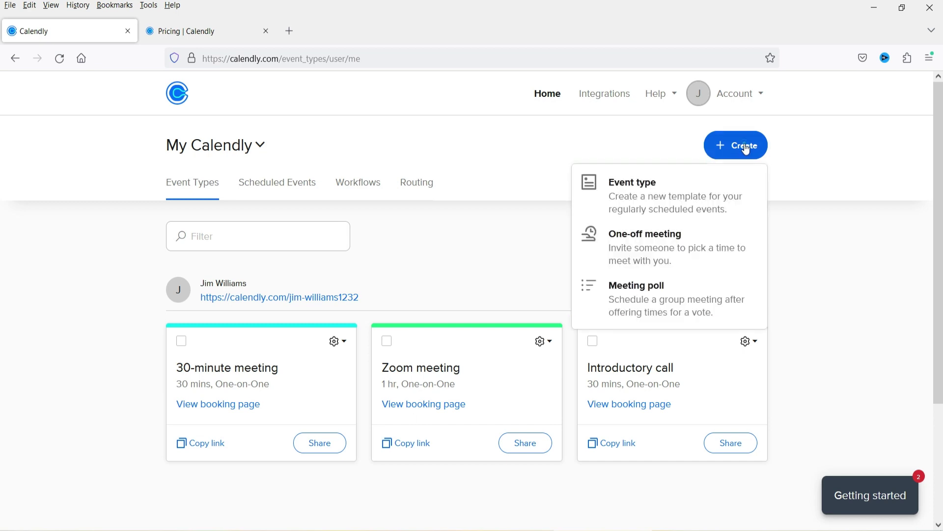
{"action": "left_click", "coordinate": [643, 202]}
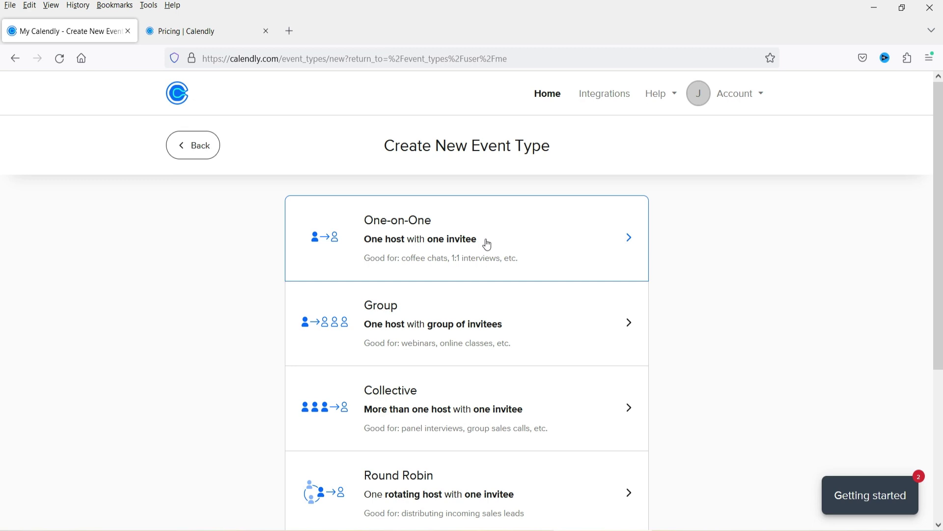
Look over One-on-One, Group, Collective and Round Robin, then pick One-on-One
{"action": "scroll", "coordinate": [487, 253], "scroll_direction": "down", "scroll_amount": 2}
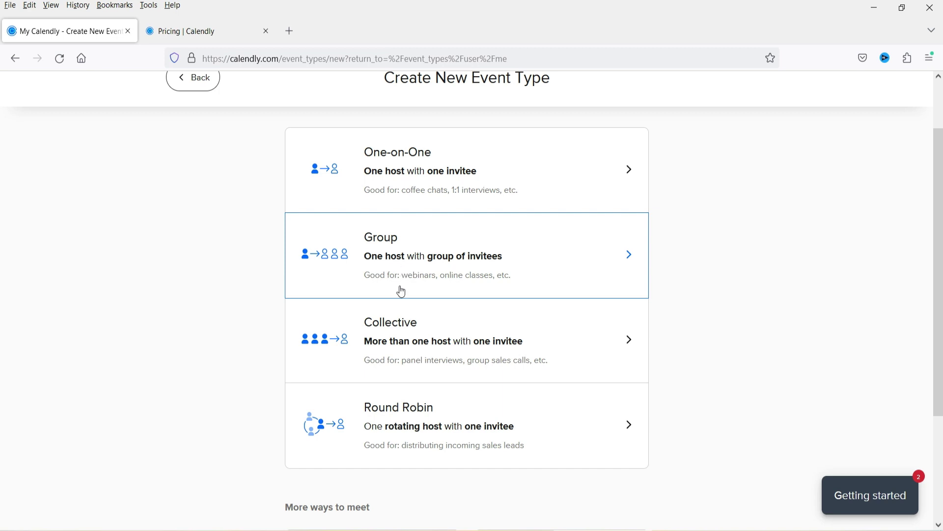
{"action": "scroll", "coordinate": [408, 228], "scroll_direction": "down", "scroll_amount": 4}
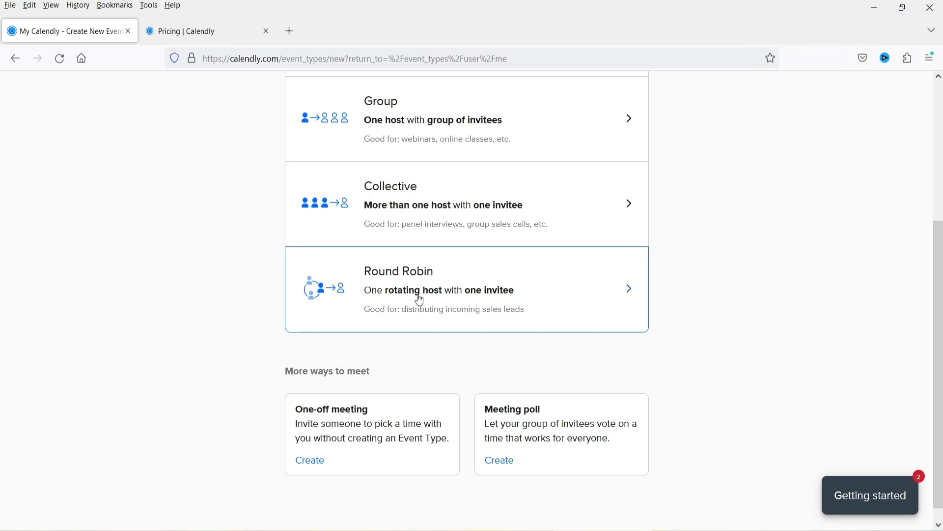
{"action": "scroll", "coordinate": [420, 299], "scroll_direction": "up", "scroll_amount": 5}
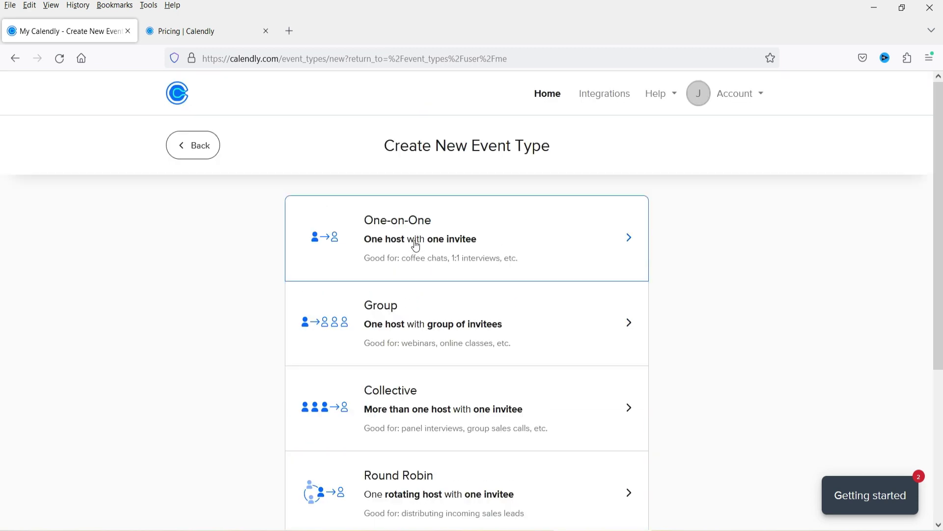
{"action": "left_click", "coordinate": [418, 245]}
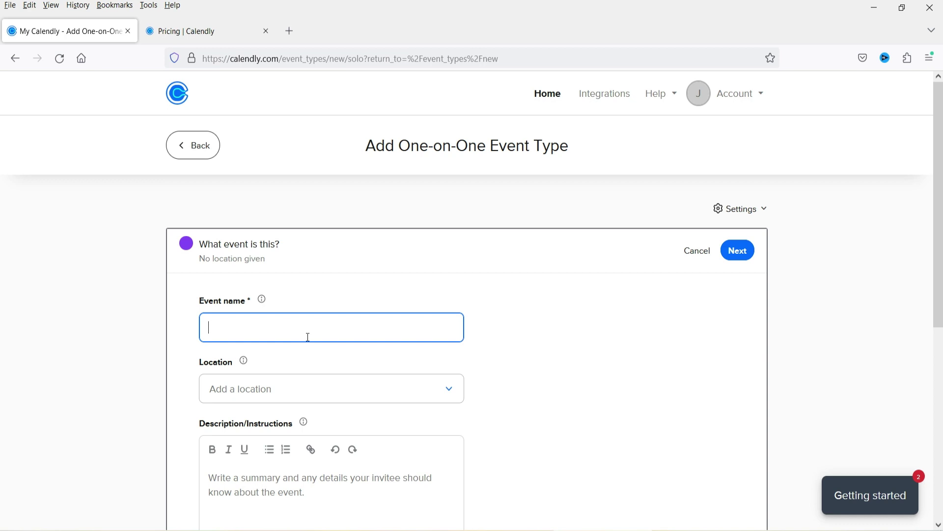
Enter 'Consultation' as the event name and bring up the Location choices
{"action": "type", "text": "Consulta"}
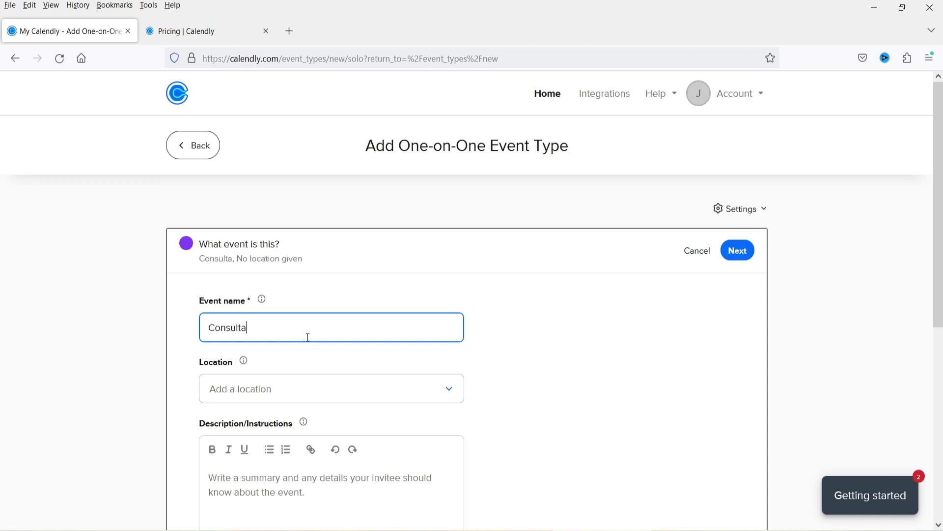
{"action": "type", "text": "tion"}
{"action": "scroll", "coordinate": [274, 331], "scroll_direction": "down", "scroll_amount": 3}
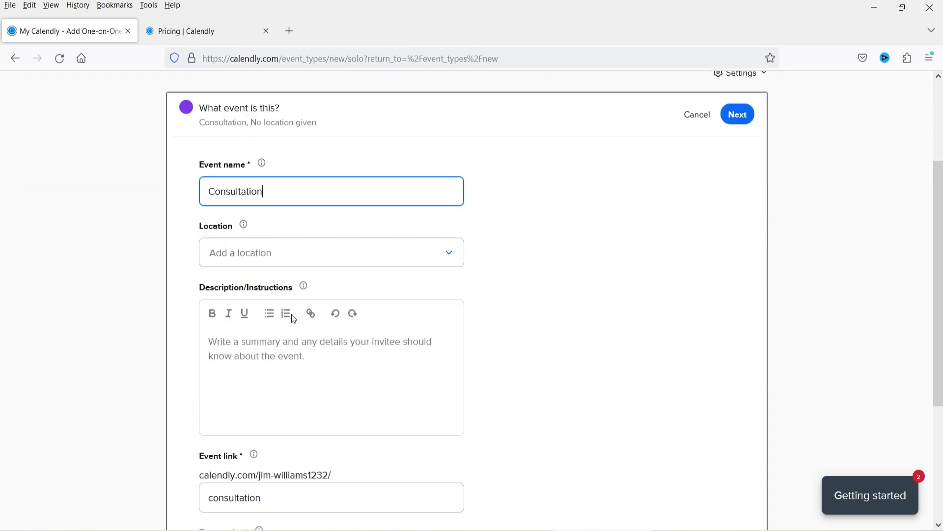
{"action": "left_click", "coordinate": [317, 254]}
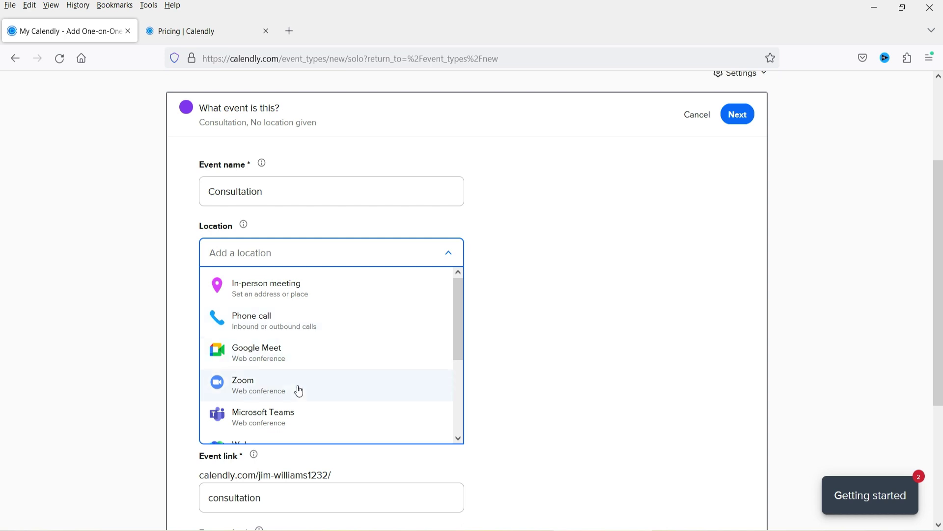
{"action": "scroll", "coordinate": [306, 408], "scroll_direction": "down", "scroll_amount": 3}
{"action": "scroll", "coordinate": [307, 408], "scroll_direction": "down", "scroll_amount": 1}
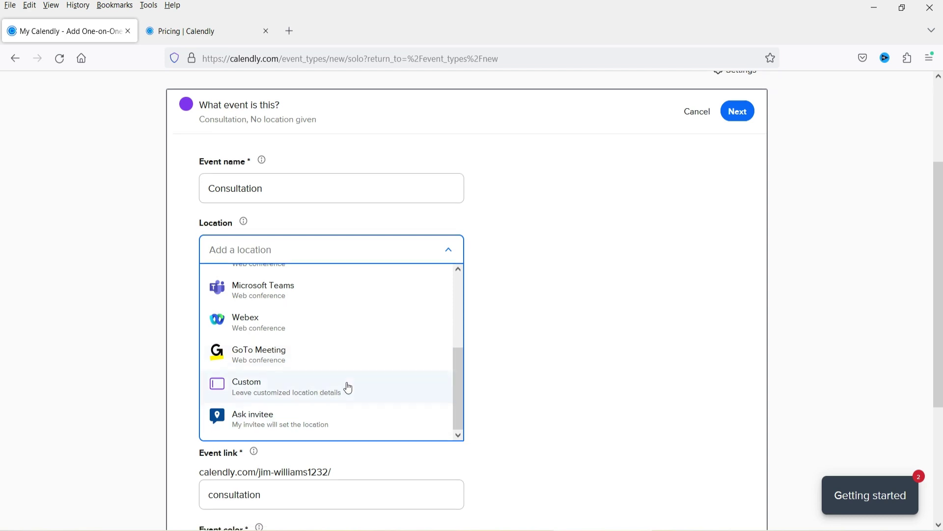
{"action": "scroll", "coordinate": [346, 388], "scroll_direction": "down", "scroll_amount": 2}
{"action": "scroll", "coordinate": [342, 353], "scroll_direction": "up", "scroll_amount": 5}
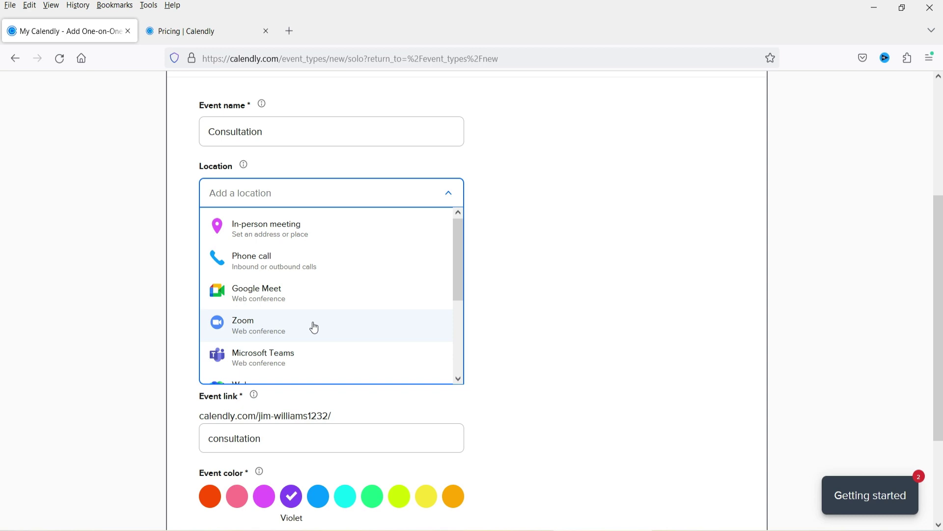
{"action": "left_click", "coordinate": [321, 266]}
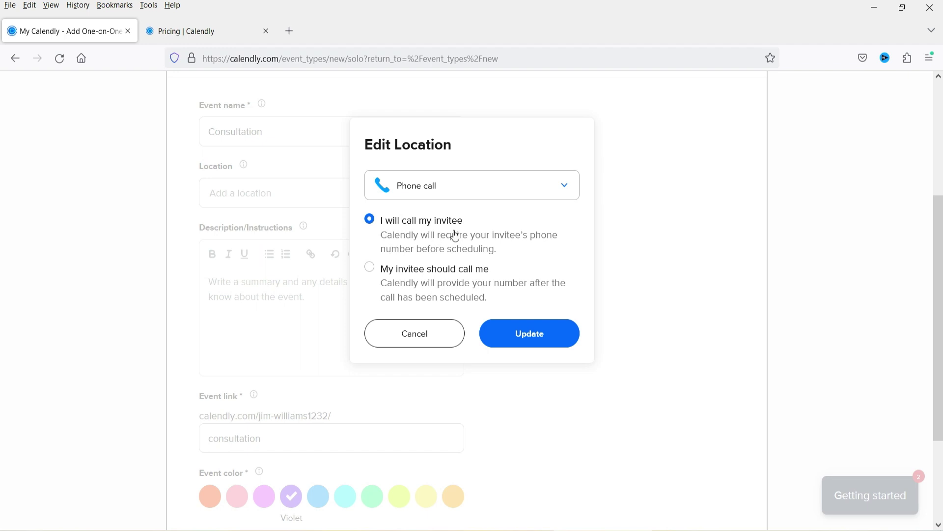
{"action": "left_click", "coordinate": [371, 271]}
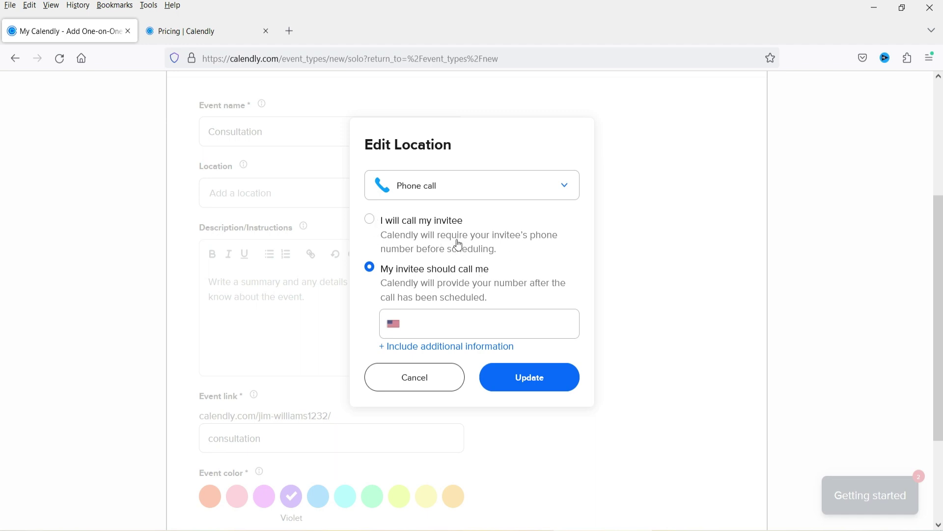
{"action": "left_click", "coordinate": [455, 195]}
{"action": "left_click", "coordinate": [479, 317]}
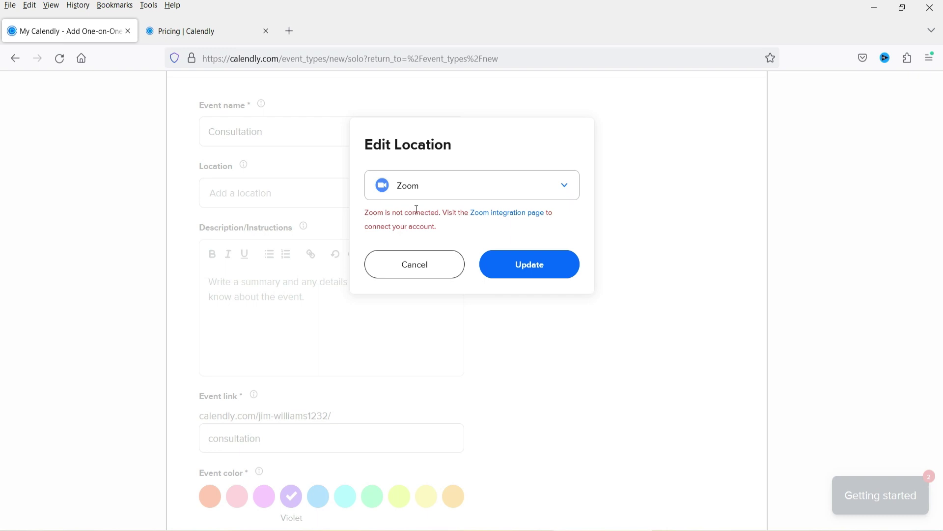
{"action": "left_click", "coordinate": [435, 273]}
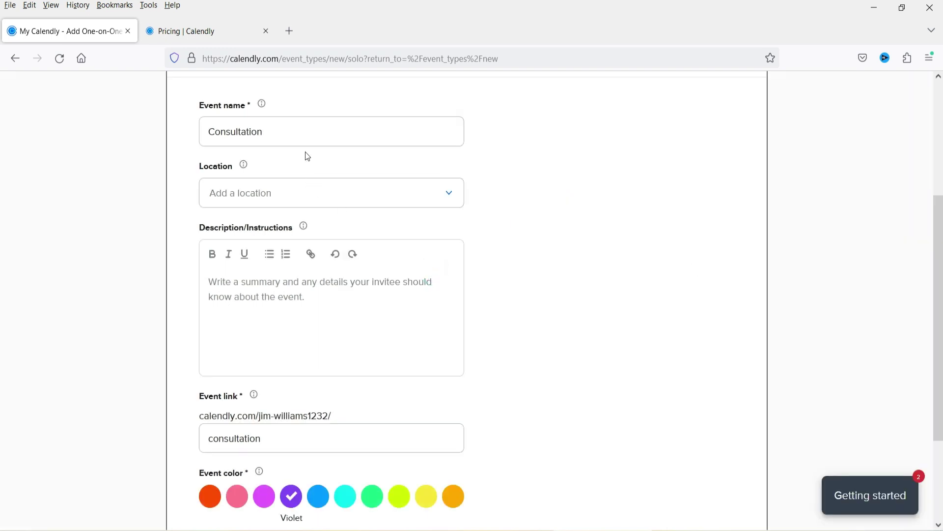
{"action": "left_click", "coordinate": [314, 193]}
Set the location to an in-person meeting labelled 'In Office'
{"action": "left_click", "coordinate": [310, 231]}
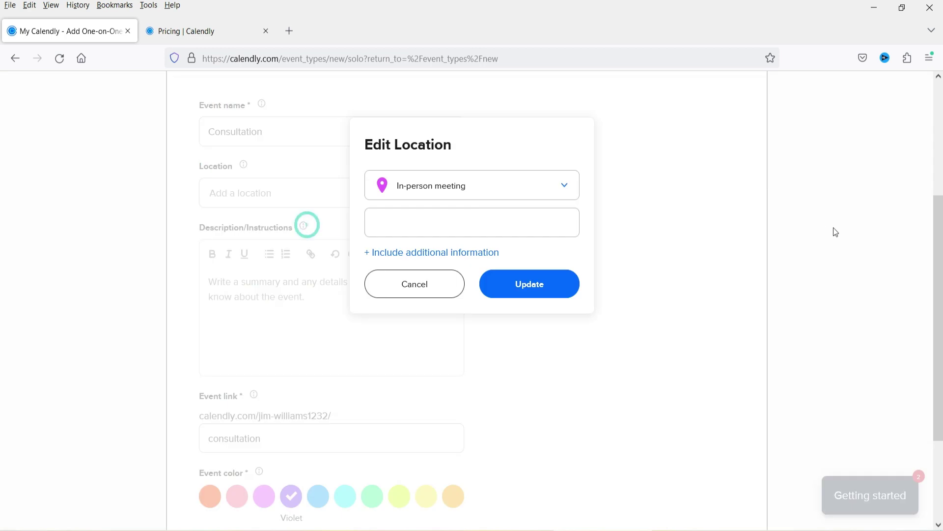
{"action": "left_click", "coordinate": [472, 221]}
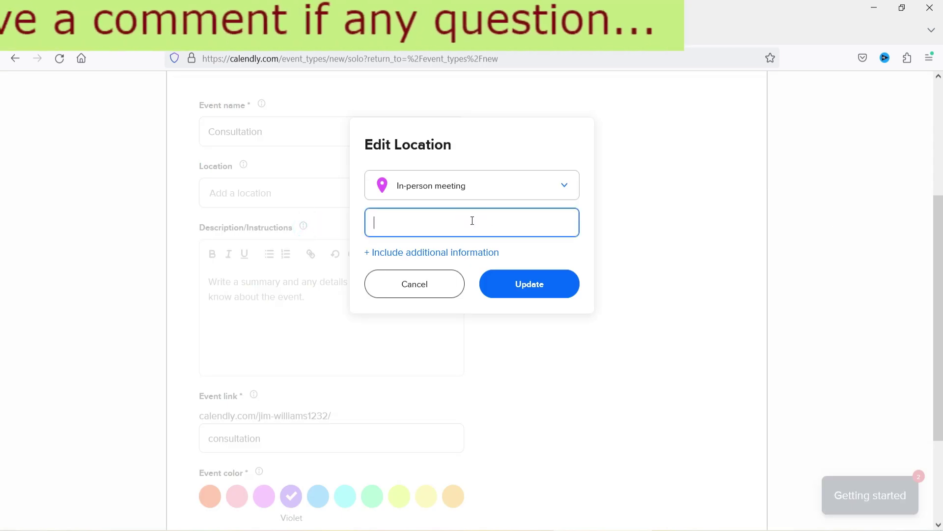
{"action": "type", "text": "In My"}
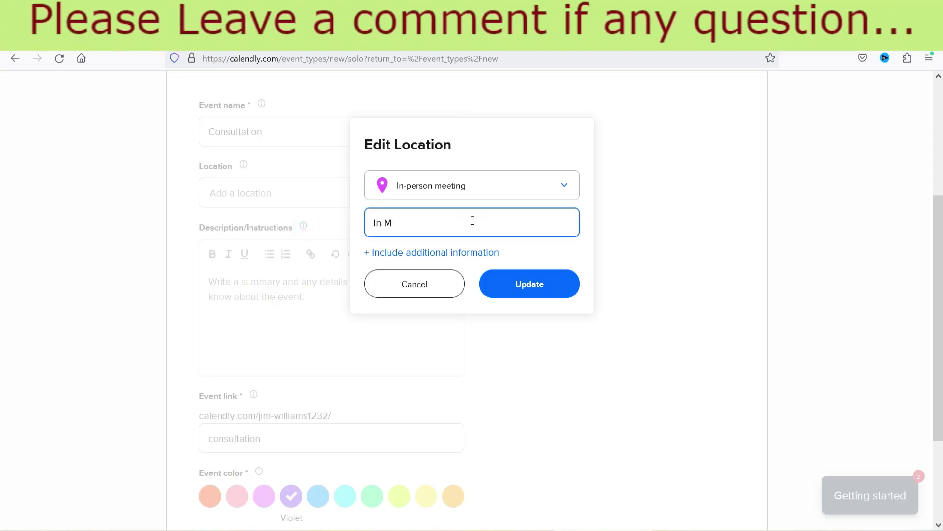
{"action": "key", "text": "BackSpace"}
{"action": "key", "text": "BackSpace"}
{"action": "type", "text": "Office"}
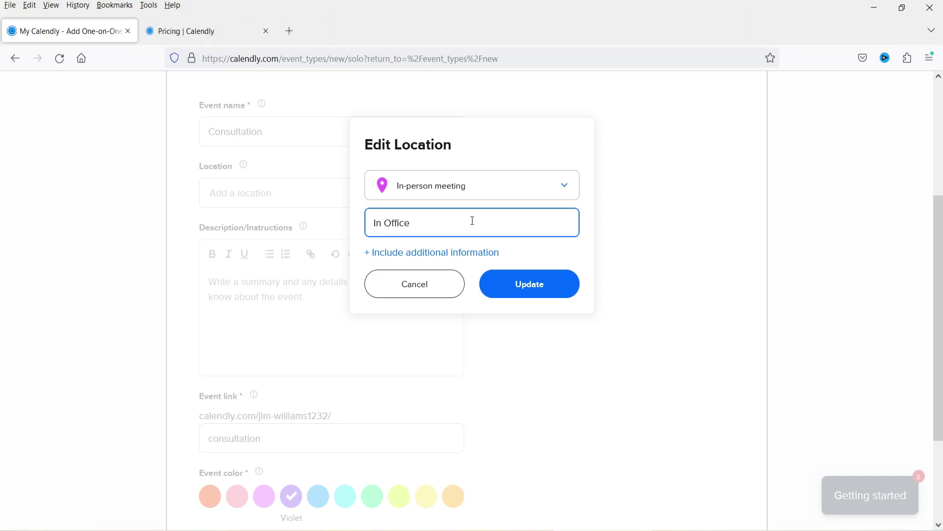
{"action": "key", "text": "ctrl+a"}
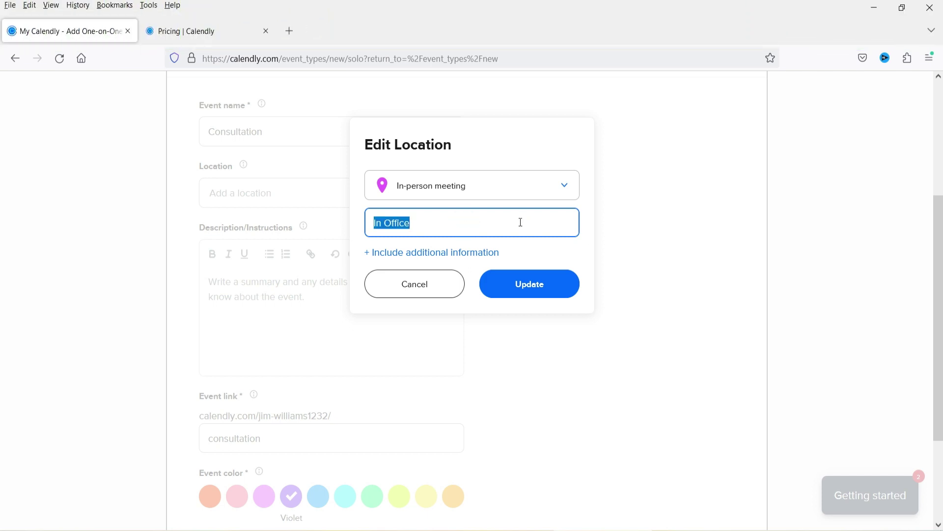
Add '123 Street, New York' as additional location details and save the location
{"action": "left_click", "coordinate": [469, 253]}
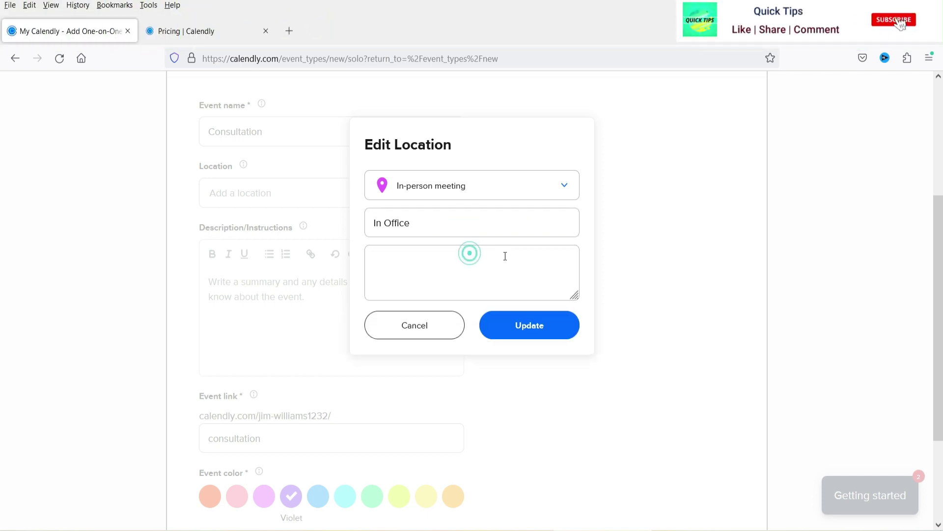
{"action": "left_click", "coordinate": [502, 271]}
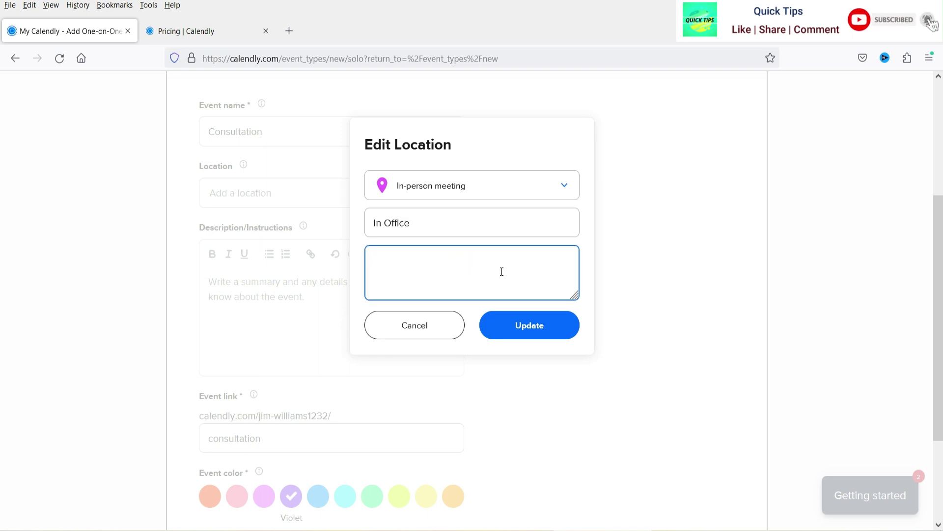
{"action": "type", "text": "123 Street, New York"}
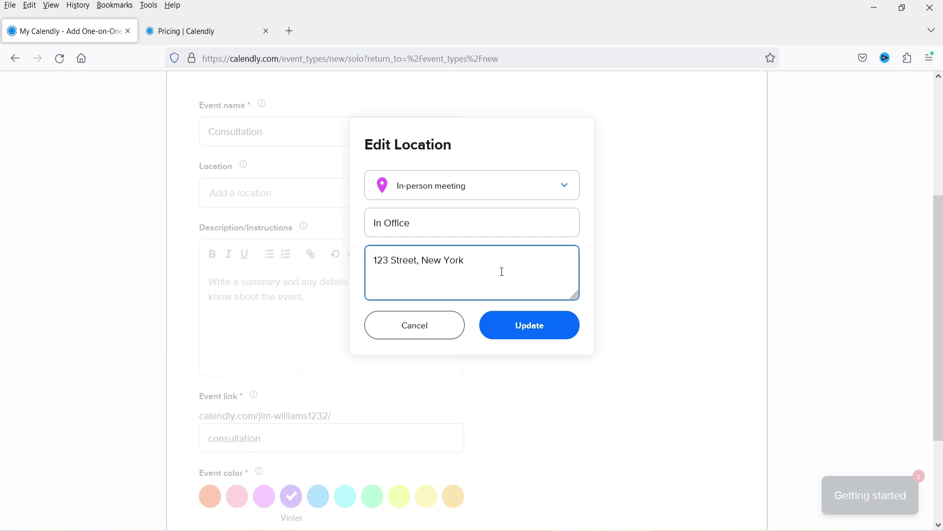
{"action": "left_click", "coordinate": [524, 334]}
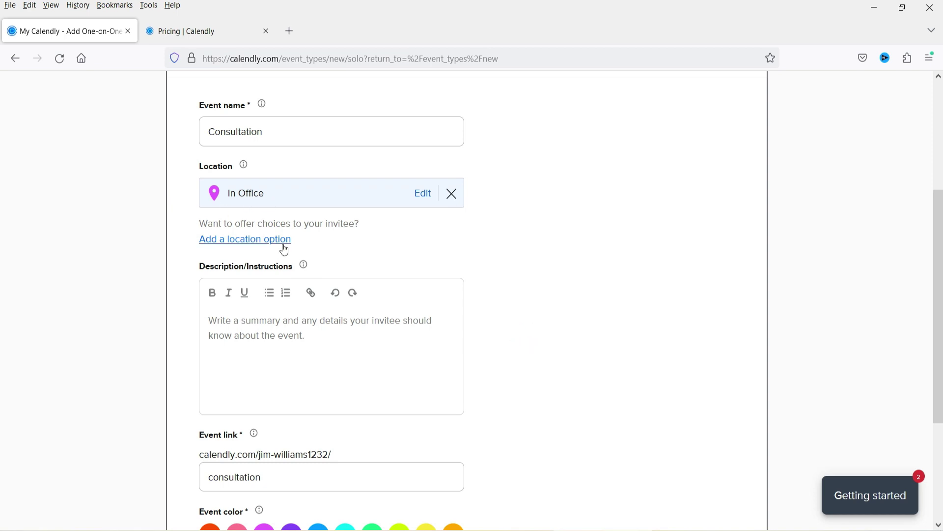
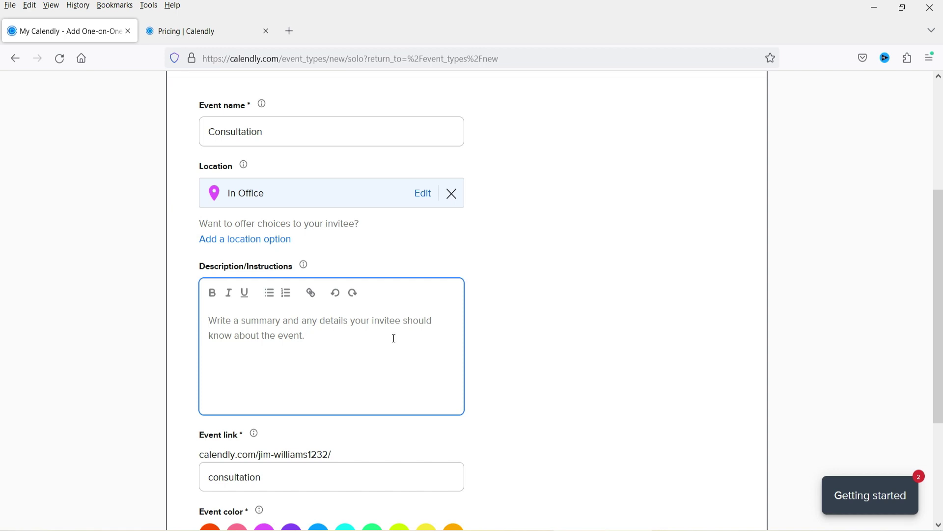
Describe the event as 'Website design consultation meeting.' and edit the event link slug
{"action": "type", "text": "Website design consultation meeting."}
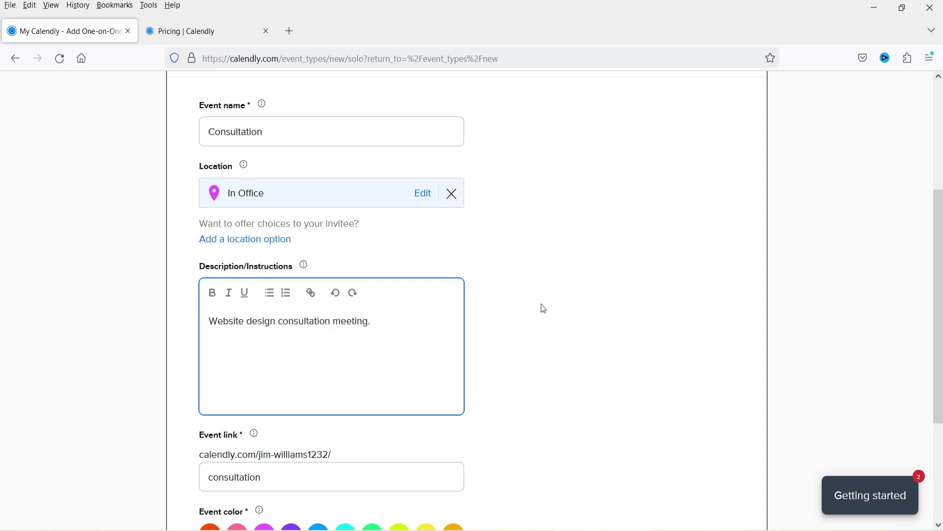
{"action": "scroll", "coordinate": [541, 308], "scroll_direction": "down", "scroll_amount": 3}
{"action": "left_click_drag", "start_coordinate": [343, 278], "coordinate": [200, 283]}
{"action": "left_click", "coordinate": [301, 305]}
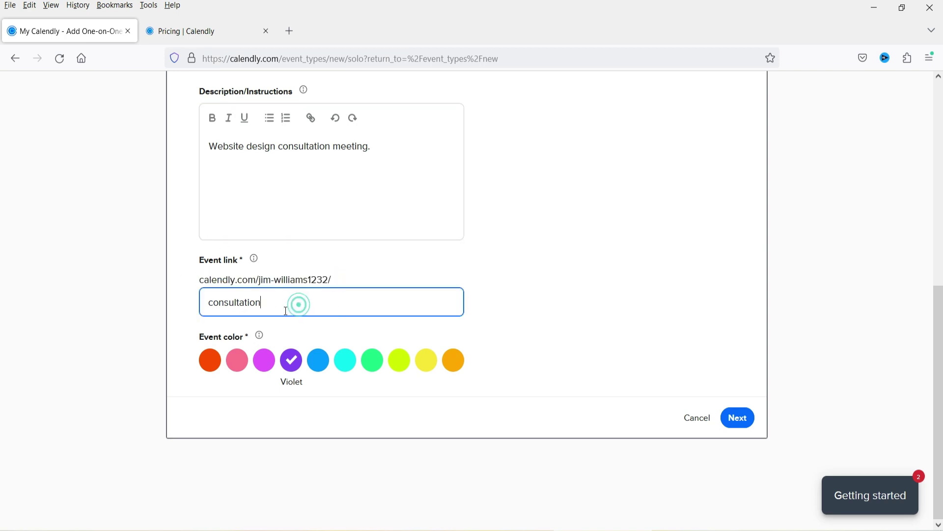
{"action": "left_click_drag", "start_coordinate": [214, 305], "coordinate": [182, 305]}
{"action": "type", "text": "C"}
{"action": "left_click", "coordinate": [560, 241]}
{"action": "left_click", "coordinate": [301, 301]}
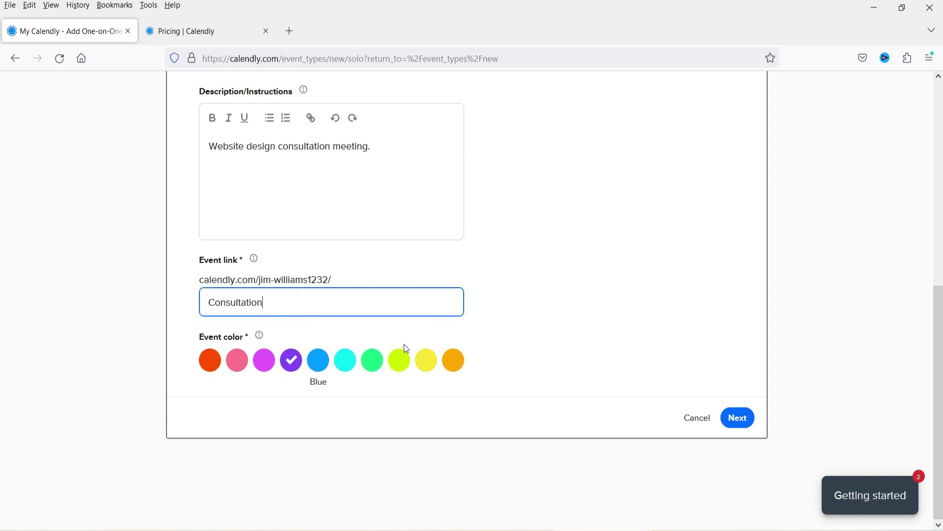
Set the event colour to lime green and save the event details
{"action": "left_click", "coordinate": [373, 369]}
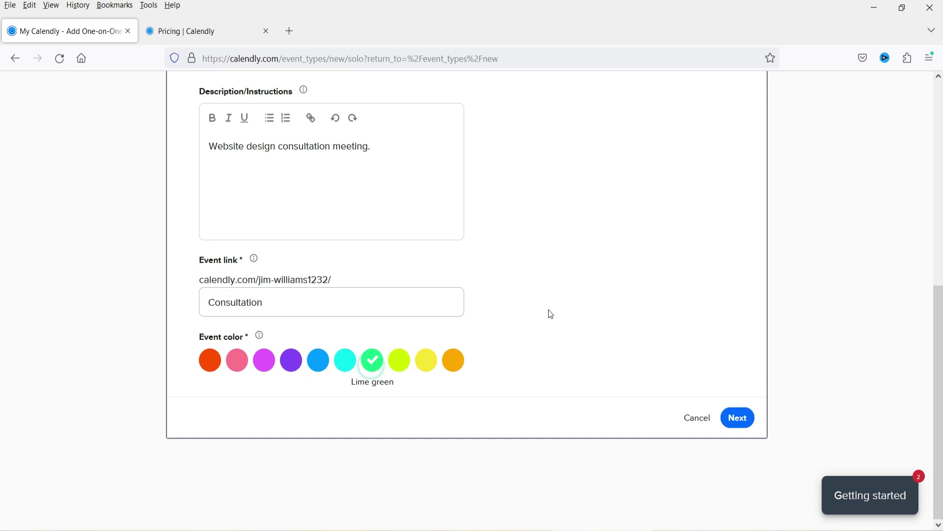
{"action": "scroll", "coordinate": [491, 297], "scroll_direction": "up", "scroll_amount": 5}
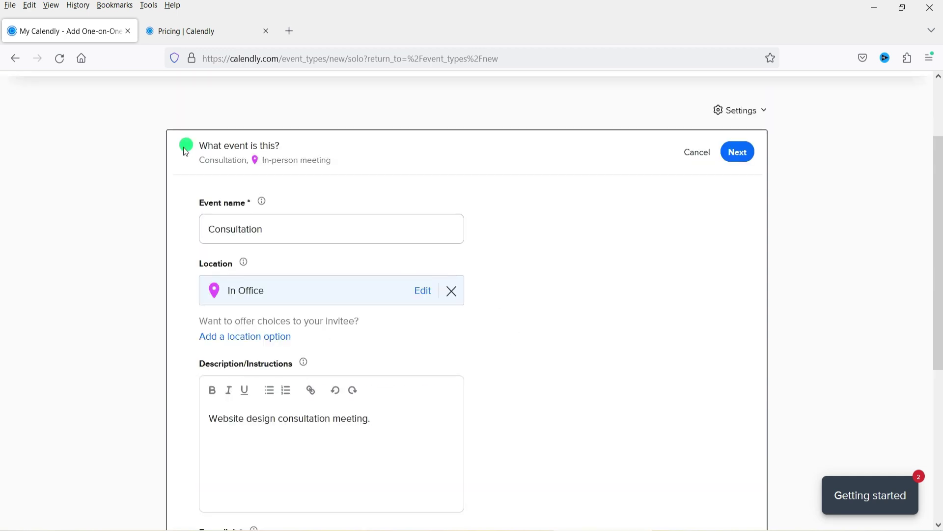
{"action": "scroll", "coordinate": [639, 211], "scroll_direction": "down", "scroll_amount": 5}
{"action": "left_click", "coordinate": [738, 419]}
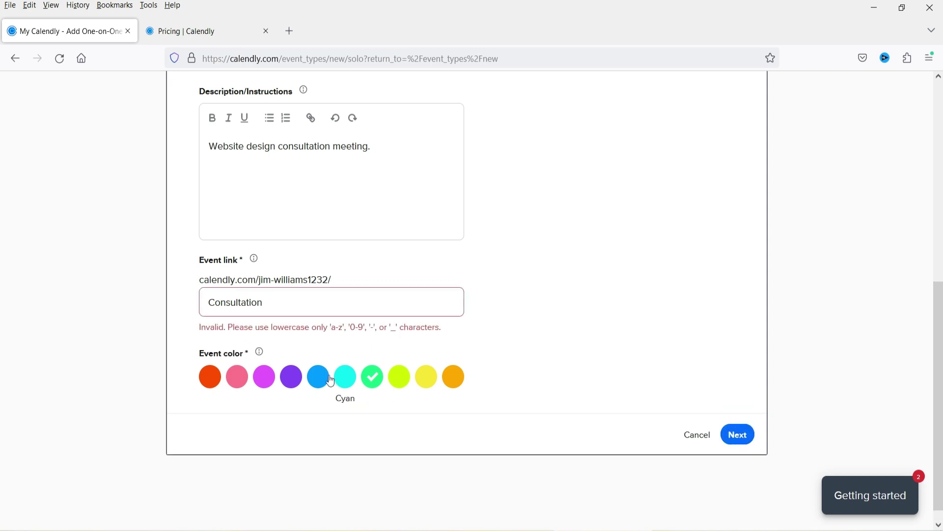
Correct the event link to start with a lowercase 'c' and save again
{"action": "left_click_drag", "start_coordinate": [214, 302], "coordinate": [189, 313]}
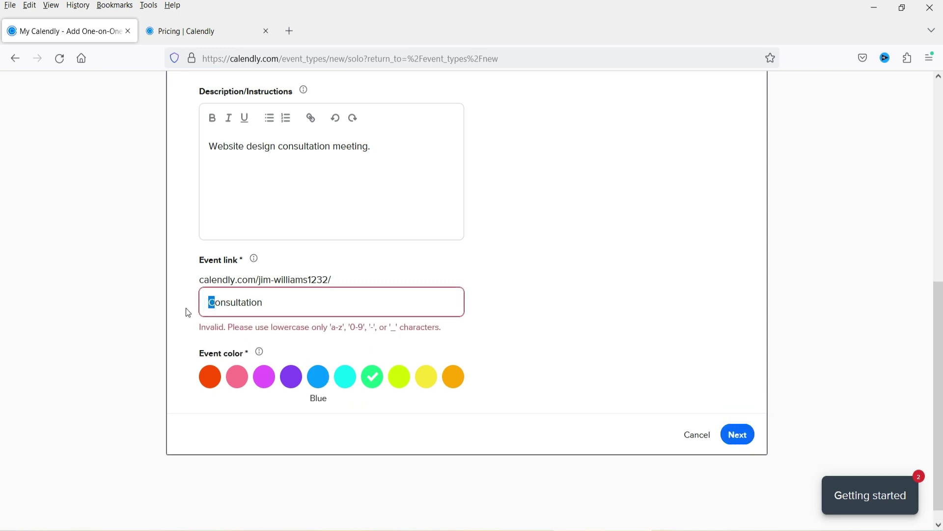
{"action": "type", "text": "c"}
{"action": "left_click", "coordinate": [498, 307]}
{"action": "left_click", "coordinate": [741, 419]}
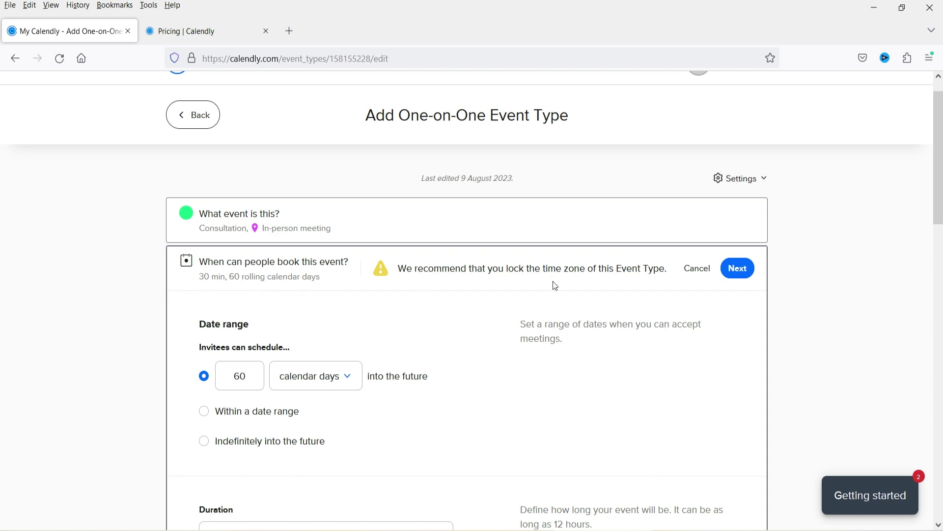
Change the date range from 60 to 30 calendar days ahead, briefly trying 'Within a date range' before reverting
{"action": "scroll", "coordinate": [858, 295], "scroll_direction": "down", "scroll_amount": 3}
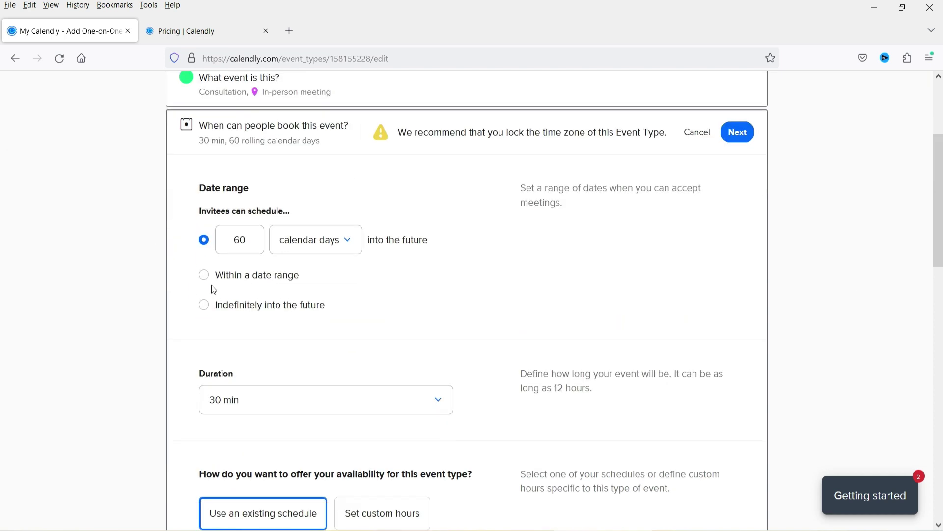
{"action": "left_click", "coordinate": [321, 246]}
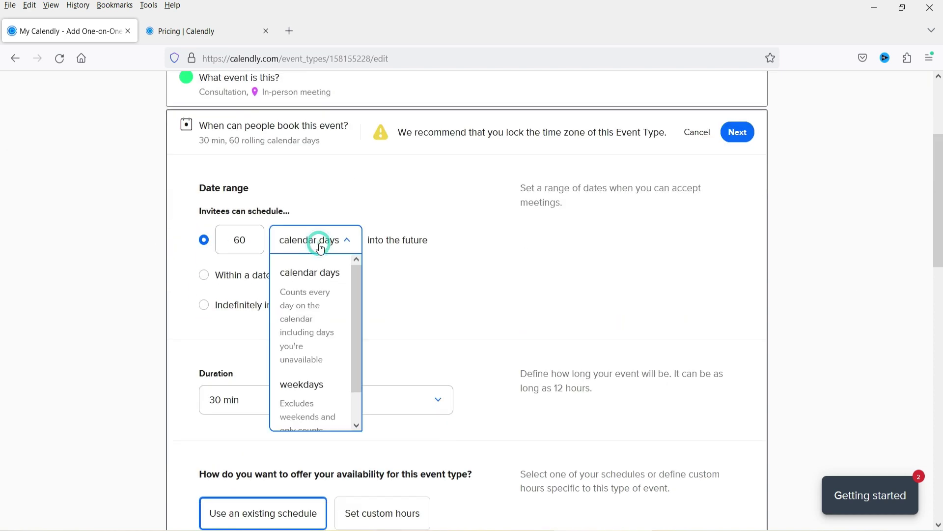
{"action": "left_click_drag", "start_coordinate": [221, 245], "coordinate": [238, 240]}
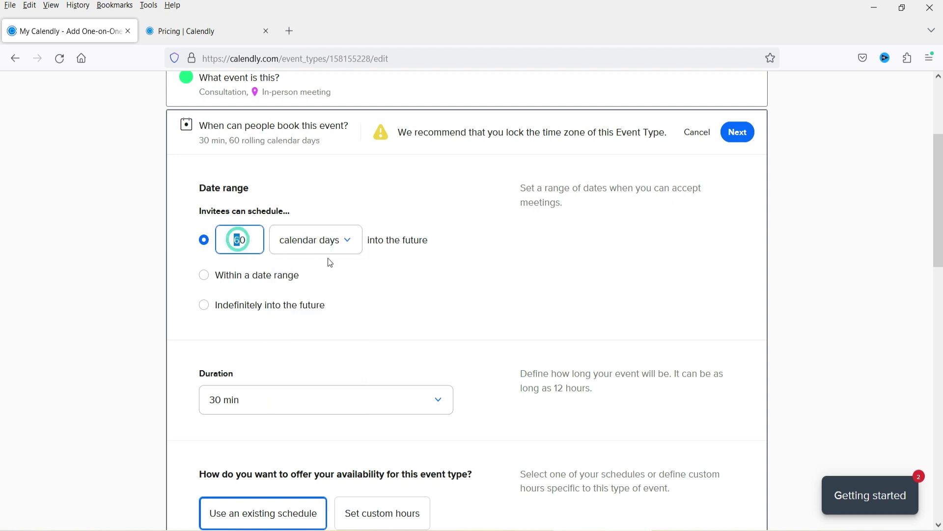
{"action": "type", "text": "3"}
{"action": "left_click", "coordinate": [396, 271]}
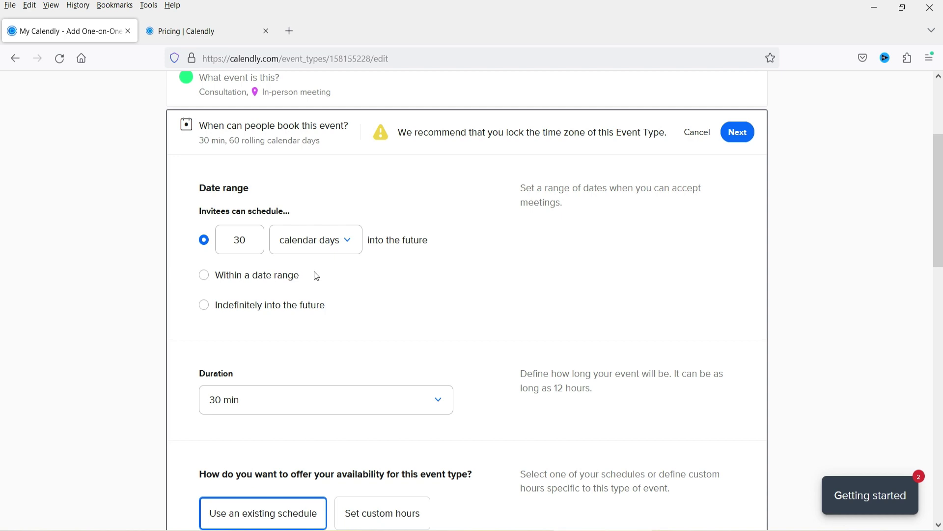
{"action": "scroll", "coordinate": [317, 273], "scroll_direction": "down", "scroll_amount": 3}
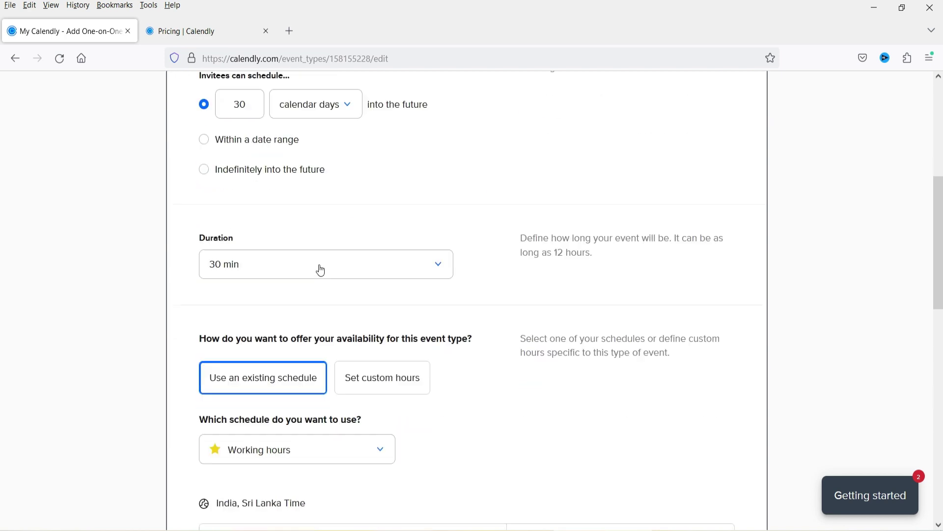
{"action": "left_click", "coordinate": [204, 142]}
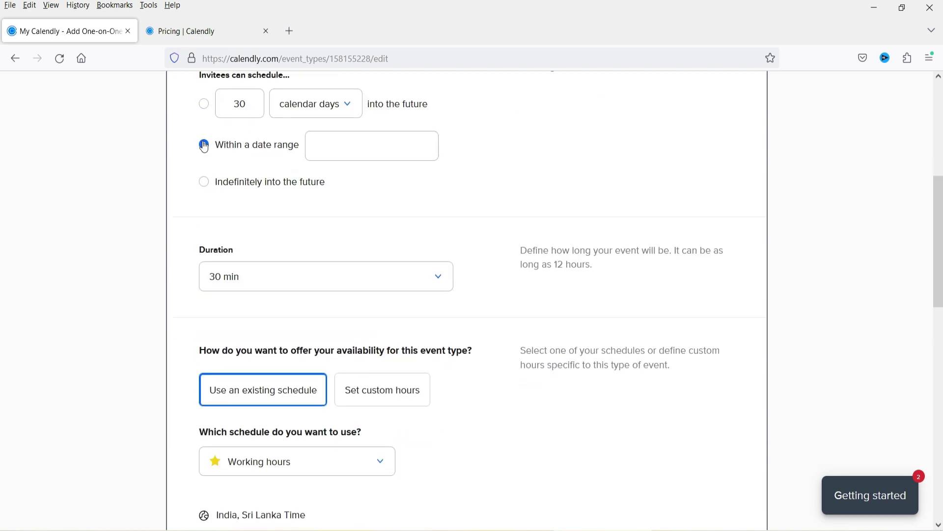
{"action": "left_click", "coordinate": [205, 104]}
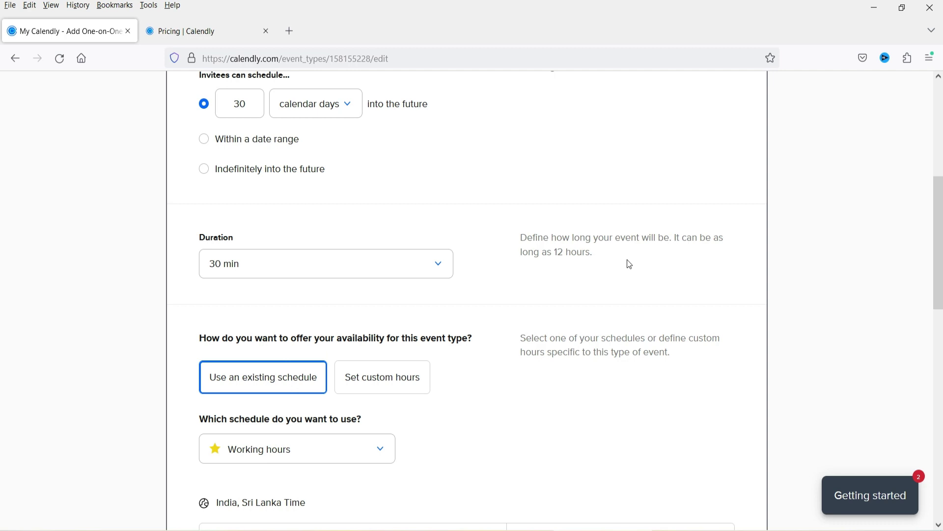
{"action": "scroll", "coordinate": [517, 255], "scroll_direction": "down", "scroll_amount": 4}
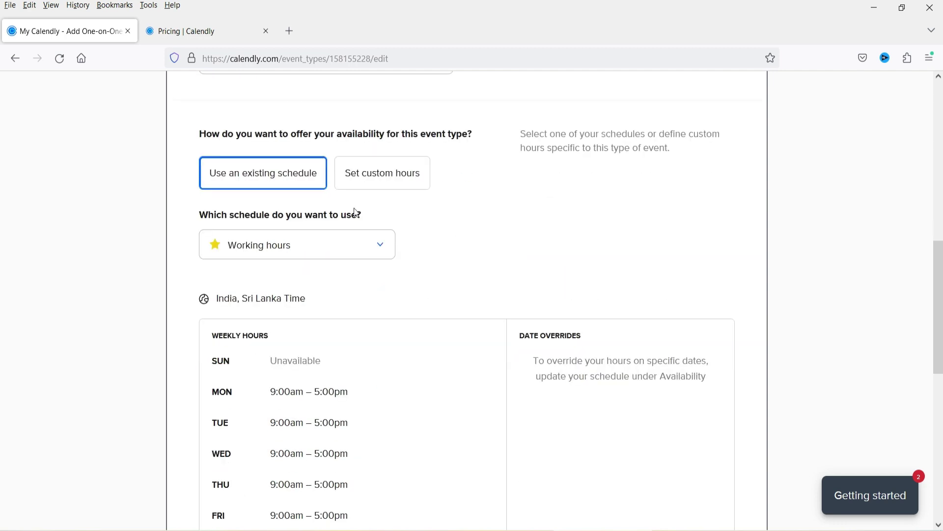
{"action": "scroll", "coordinate": [431, 236], "scroll_direction": "down", "scroll_amount": 3}
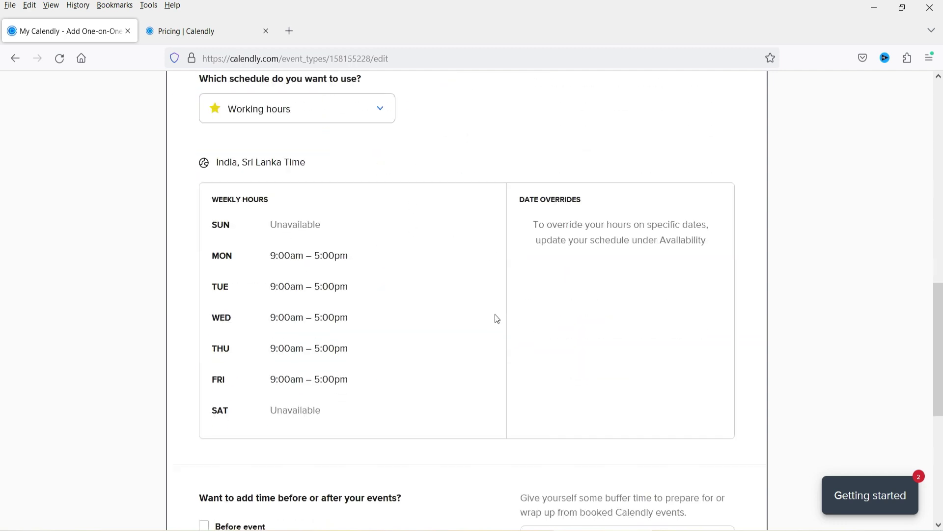
{"action": "scroll", "coordinate": [496, 383], "scroll_direction": "up", "scroll_amount": 4}
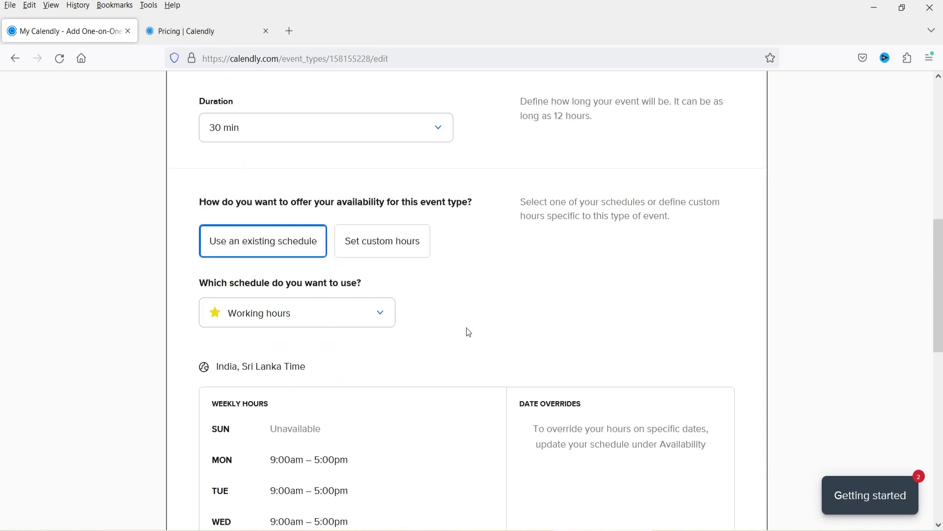
Switch the event to custom availability hours, leaving Sunday unavailable
{"action": "left_click", "coordinate": [400, 252]}
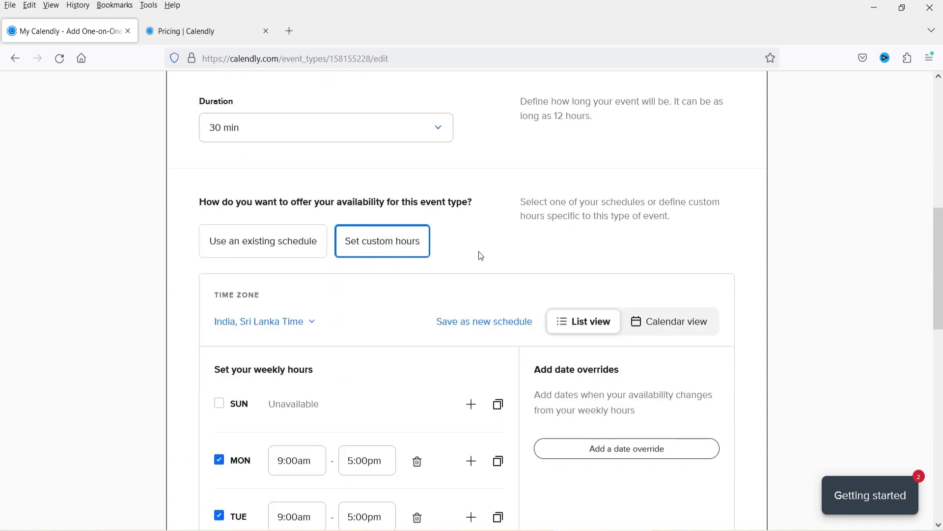
{"action": "scroll", "coordinate": [508, 234], "scroll_direction": "down", "scroll_amount": 3}
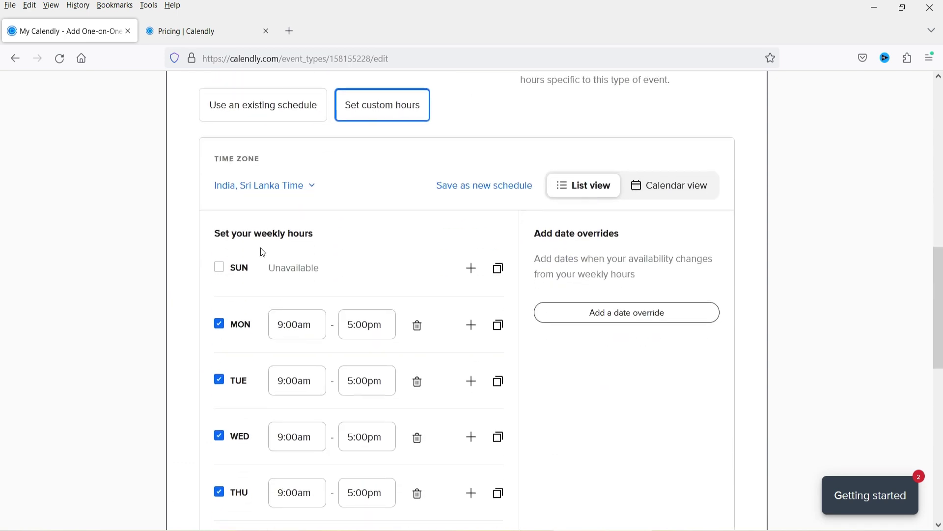
{"action": "left_click", "coordinate": [220, 268]}
{"action": "left_click", "coordinate": [221, 270]}
{"action": "scroll", "coordinate": [231, 295], "scroll_direction": "down", "scroll_amount": 4}
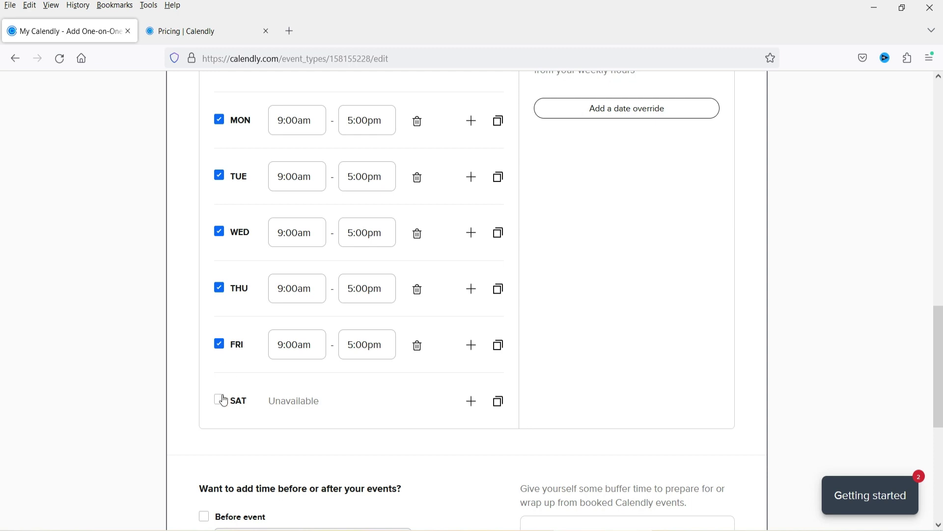
{"action": "scroll", "coordinate": [385, 343], "scroll_direction": "up", "scroll_amount": 3}
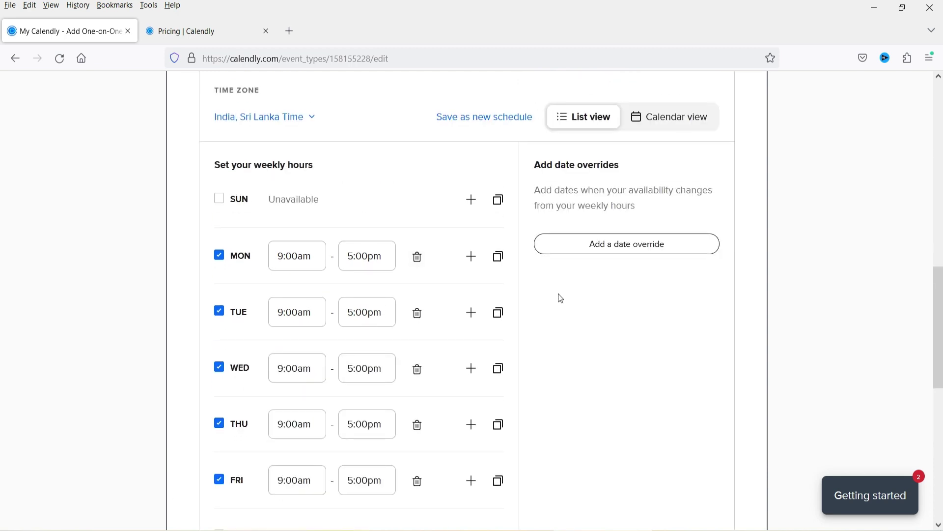
{"action": "scroll", "coordinate": [561, 298], "scroll_direction": "down", "scroll_amount": 1}
Change Monday's hours to end at 2:00pm
{"action": "left_click", "coordinate": [350, 188]}
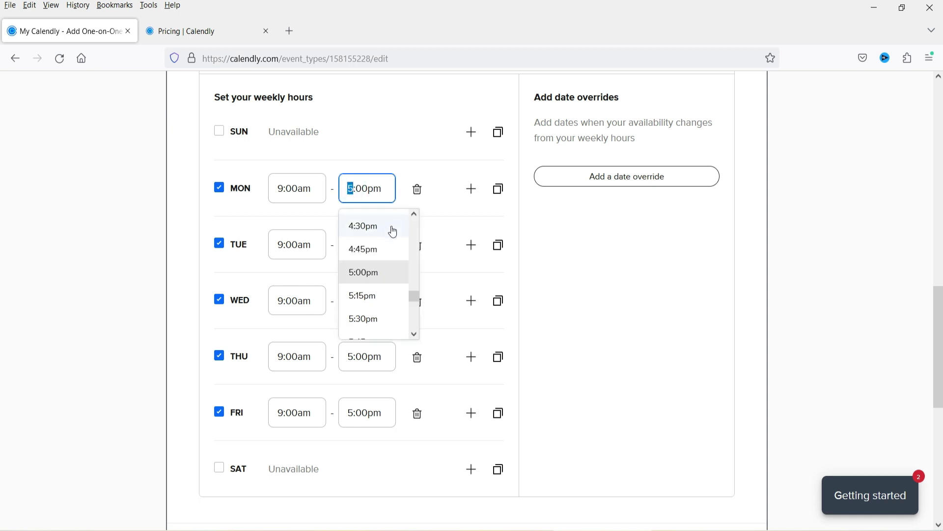
{"action": "left_click", "coordinate": [414, 215]}
{"action": "left_click", "coordinate": [414, 216]}
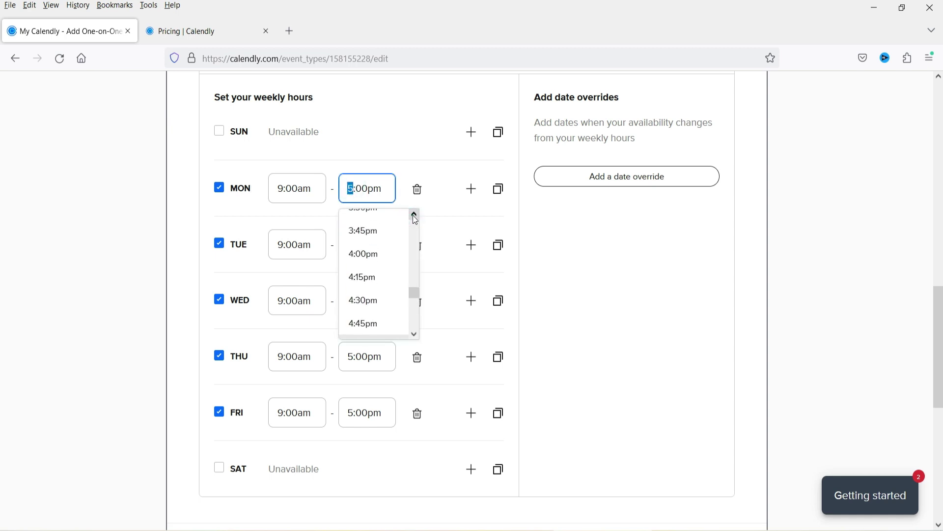
{"action": "left_click", "coordinate": [373, 327]}
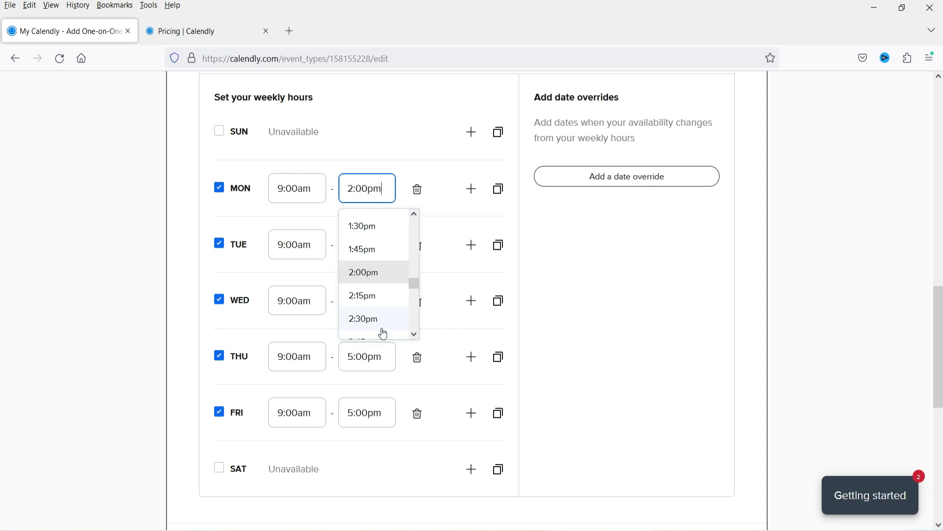
{"action": "left_click", "coordinate": [454, 205]}
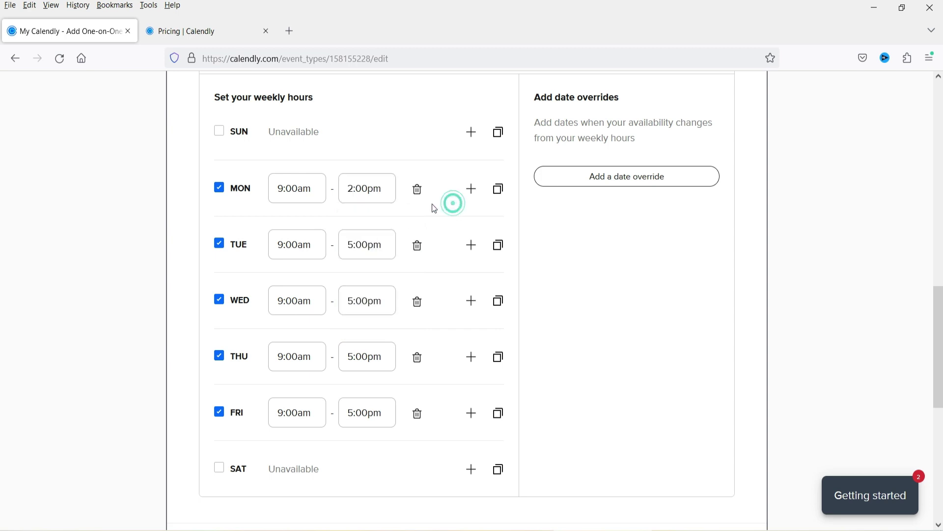
Add a second Monday time range from 4:00pm to 8:00pm
{"action": "left_click", "coordinate": [469, 190]}
{"action": "left_click", "coordinate": [285, 223]}
{"action": "scroll", "coordinate": [304, 319], "scroll_direction": "down", "scroll_amount": 1}
{"action": "left_click", "coordinate": [295, 339]}
{"action": "left_click", "coordinate": [369, 223]}
{"action": "scroll", "coordinate": [375, 307], "scroll_direction": "down", "scroll_amount": 5}
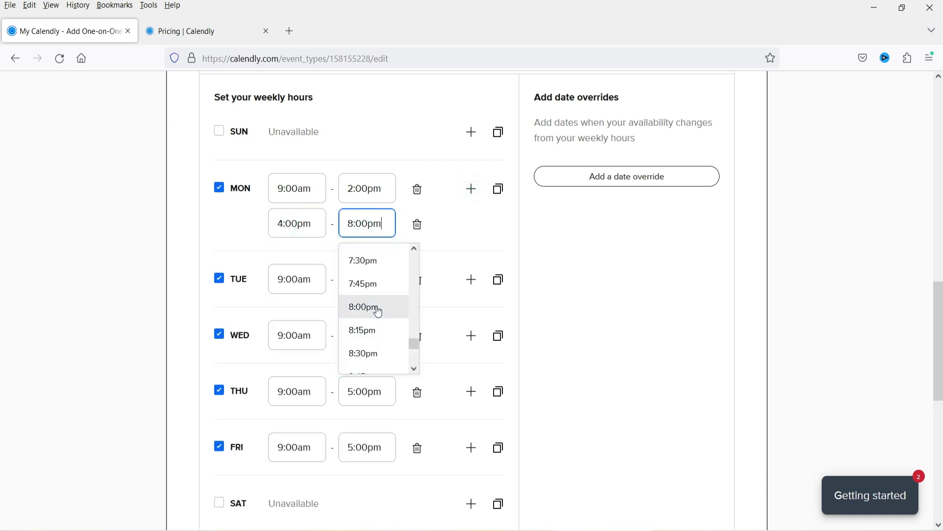
{"action": "left_click", "coordinate": [375, 307]}
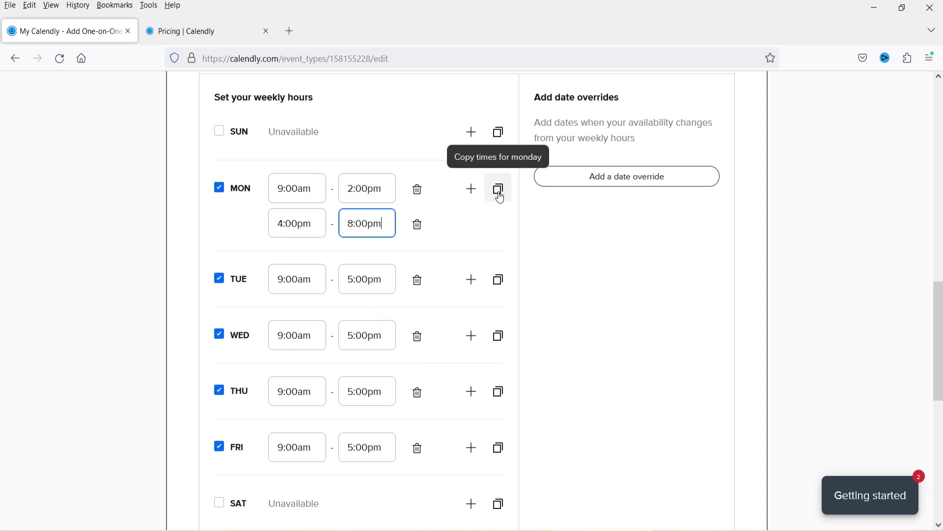
Copy Monday's hours to Tuesday, Wednesday, Thursday and Friday
{"action": "left_click", "coordinate": [500, 198]}
{"action": "left_click", "coordinate": [573, 299]}
{"action": "left_click", "coordinate": [573, 323]}
{"action": "left_click", "coordinate": [574, 346]}
{"action": "left_click", "coordinate": [574, 368]}
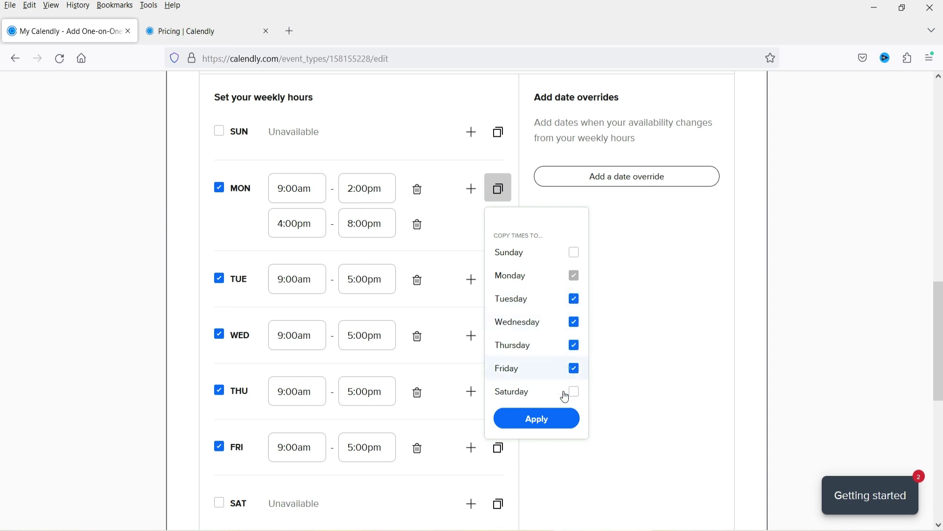
{"action": "left_click", "coordinate": [538, 420]}
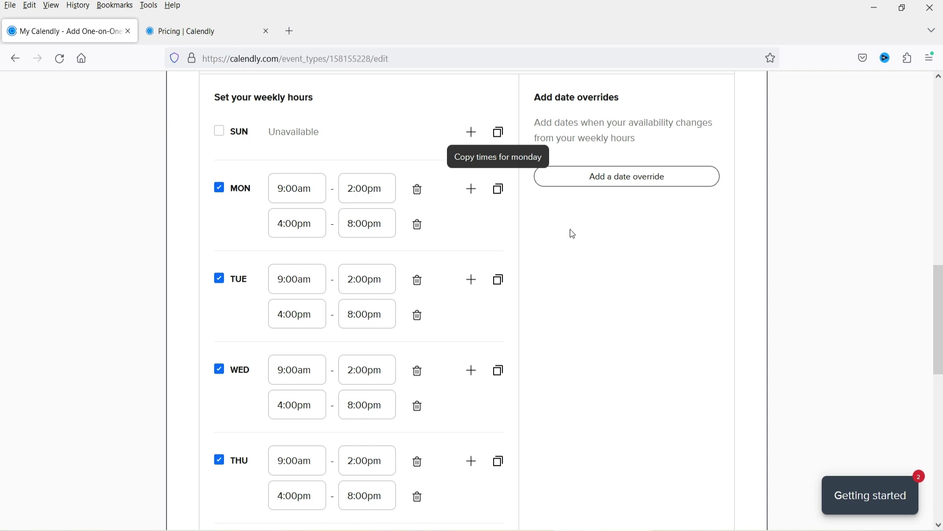
{"action": "scroll", "coordinate": [438, 280], "scroll_direction": "down", "scroll_amount": 7}
Add 10 min buffer time both before and after the event
{"action": "scroll", "coordinate": [415, 191], "scroll_direction": "down", "scroll_amount": 4}
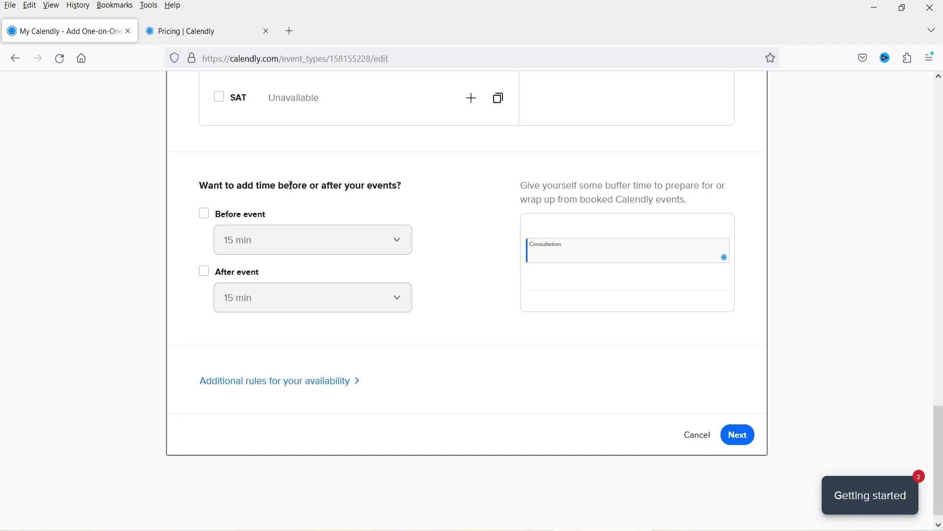
{"action": "left_click", "coordinate": [204, 214]}
{"action": "left_click", "coordinate": [291, 248]}
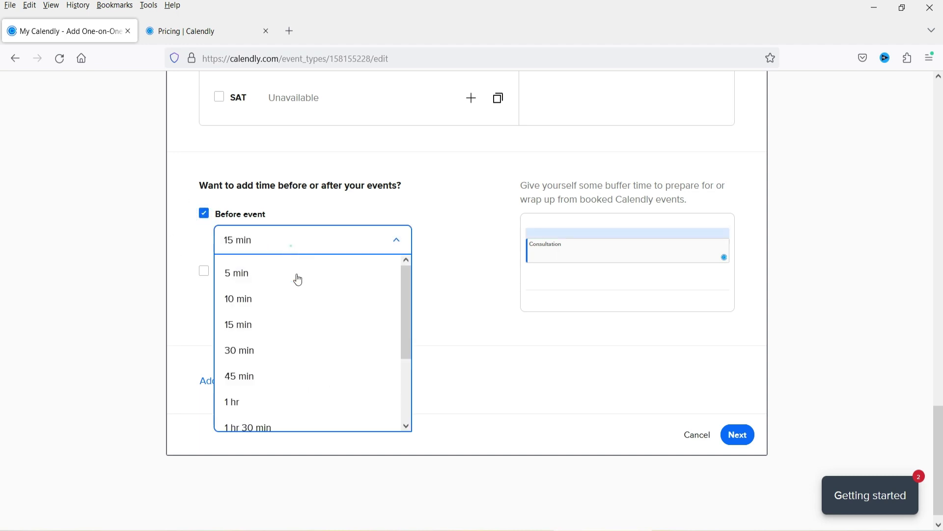
{"action": "left_click", "coordinate": [297, 299]}
{"action": "left_click", "coordinate": [206, 272]}
{"action": "left_click", "coordinate": [296, 306]}
{"action": "left_click", "coordinate": [290, 356]}
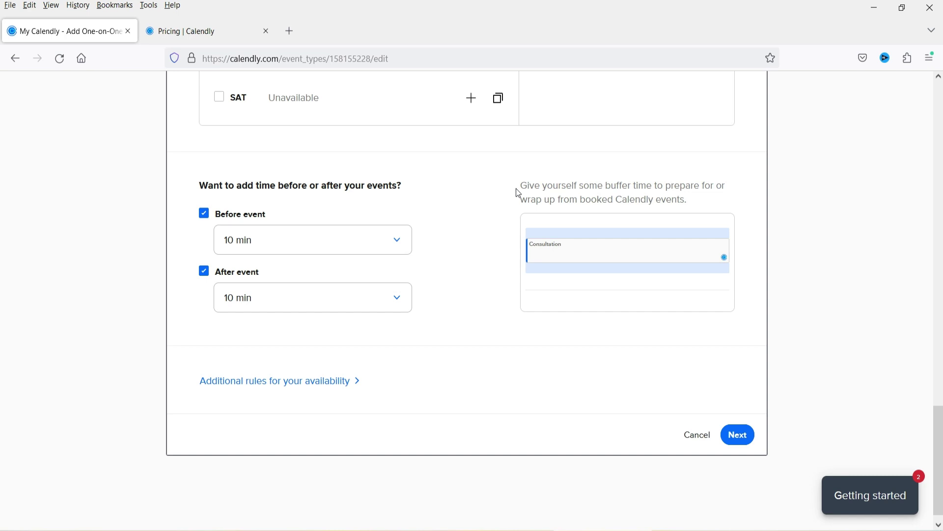
Under additional rules, set the minimum scheduling notice to 10 hours
{"action": "scroll", "coordinate": [467, 335], "scroll_direction": "down", "scroll_amount": 1}
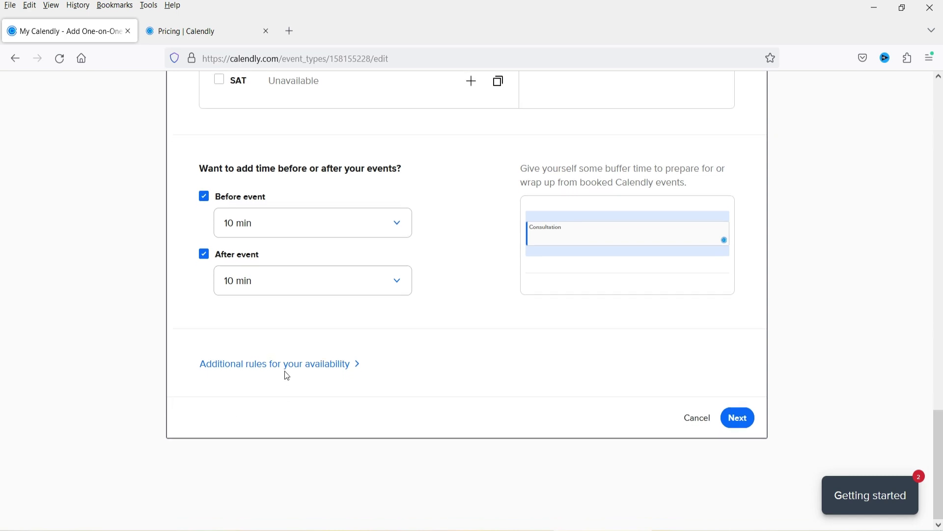
{"action": "left_click", "coordinate": [316, 365]}
{"action": "scroll", "coordinate": [413, 265], "scroll_direction": "down", "scroll_amount": 5}
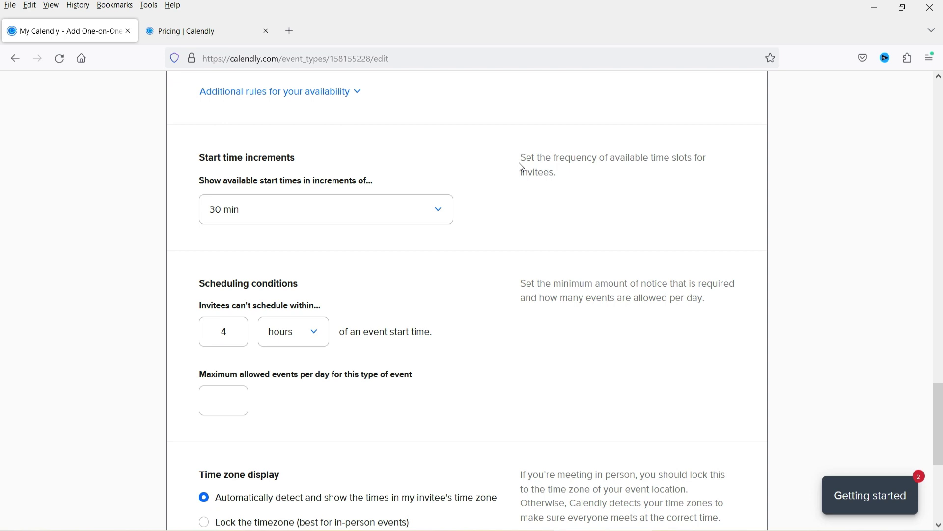
{"action": "scroll", "coordinate": [213, 179], "scroll_direction": "down", "scroll_amount": 3}
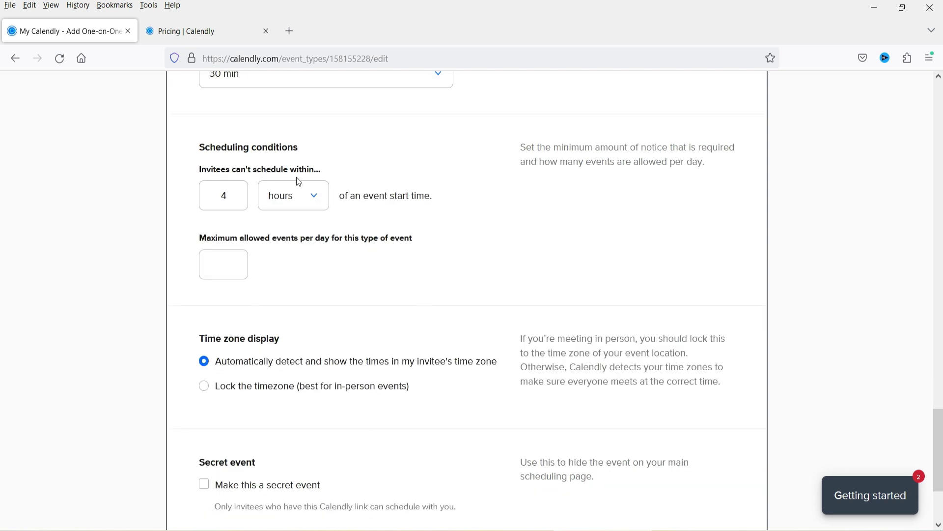
{"action": "double_click", "coordinate": [238, 200]}
{"action": "type", "text": "10"}
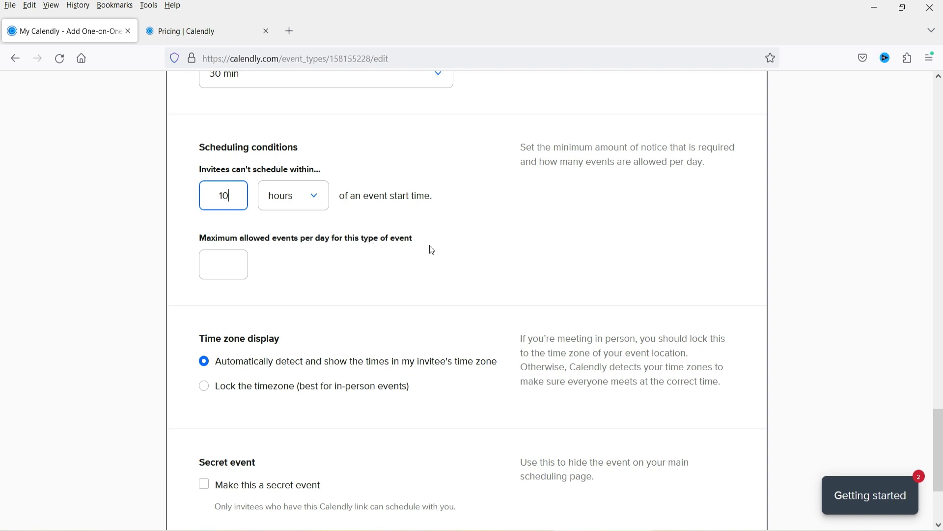
Limit bookings to 6 events per day and save the availability settings
{"action": "left_click", "coordinate": [233, 268]}
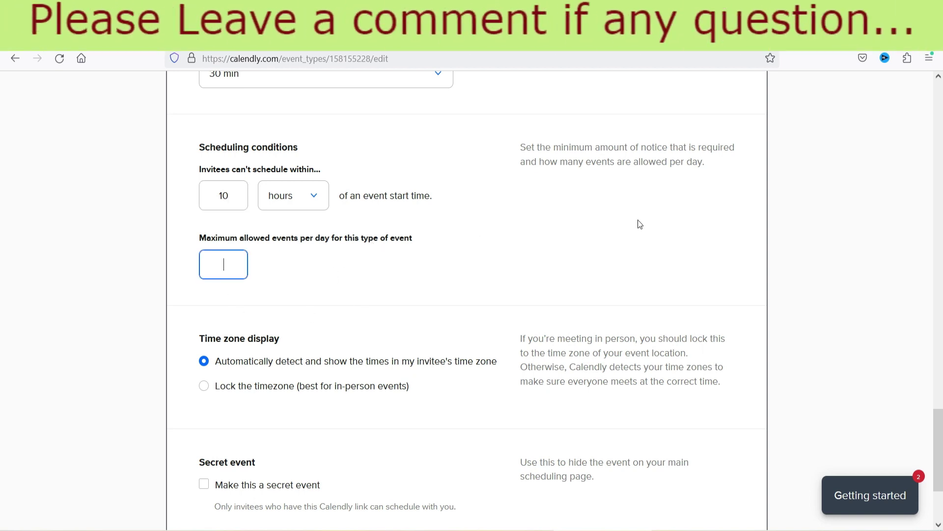
{"action": "scroll", "coordinate": [629, 228], "scroll_direction": "up", "scroll_amount": 5}
{"action": "scroll", "coordinate": [626, 233], "scroll_direction": "down", "scroll_amount": 4}
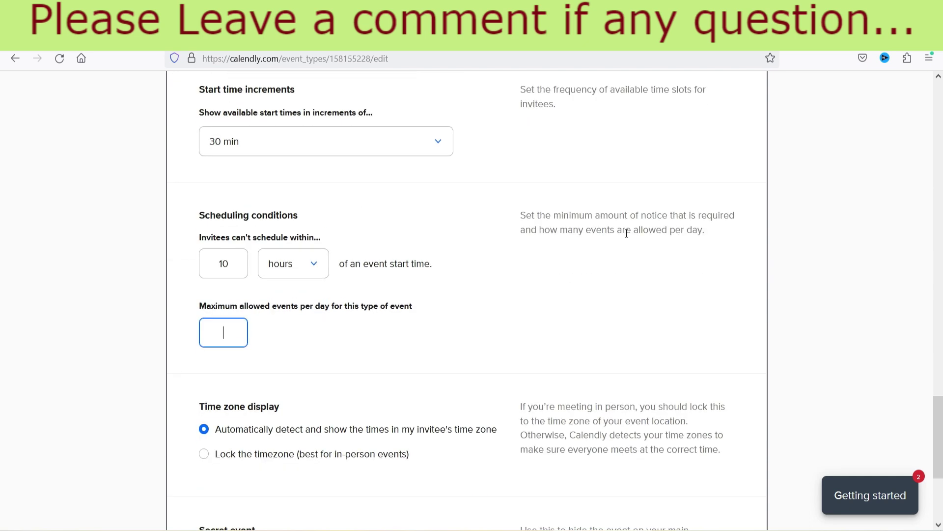
{"action": "type", "text": "6"}
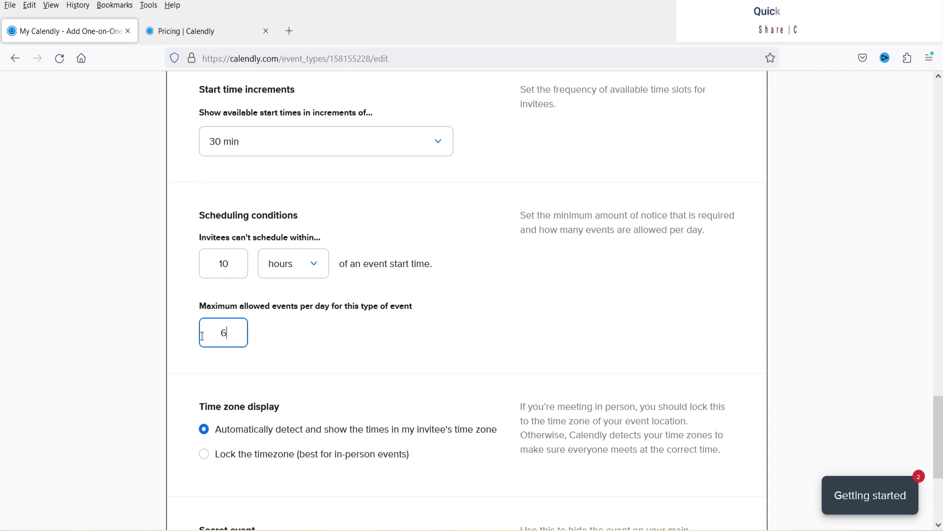
{"action": "scroll", "coordinate": [305, 262], "scroll_direction": "down", "scroll_amount": 4}
{"action": "scroll", "coordinate": [438, 249], "scroll_direction": "up", "scroll_amount": 3}
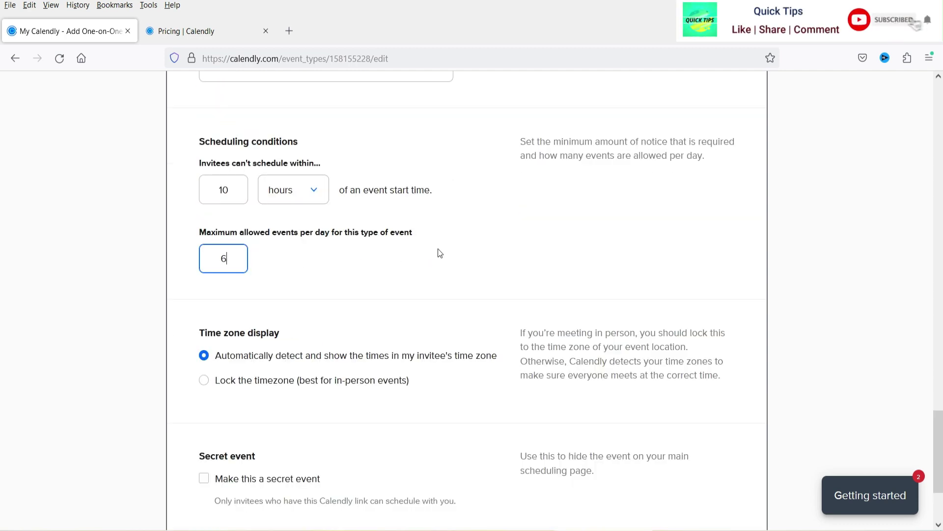
{"action": "scroll", "coordinate": [441, 255], "scroll_direction": "down", "scroll_amount": 3}
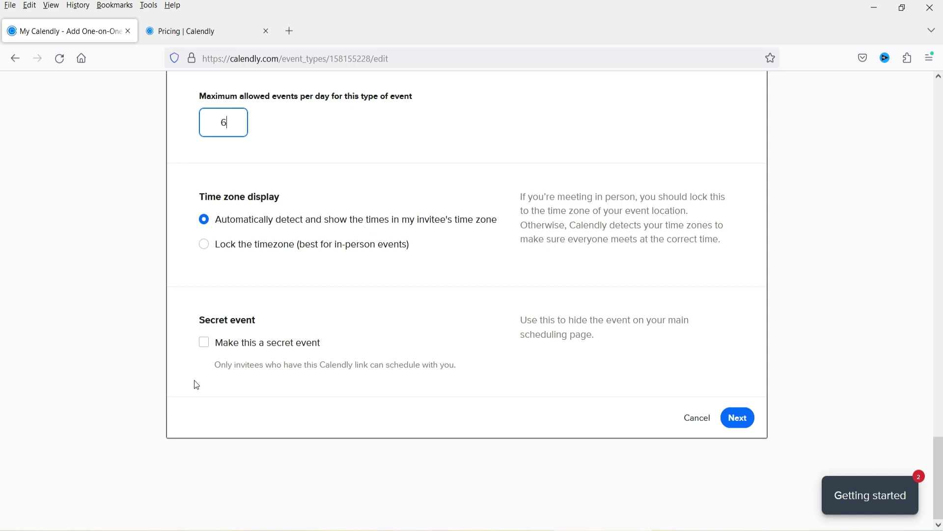
{"action": "scroll", "coordinate": [476, 232], "scroll_direction": "up", "scroll_amount": 10}
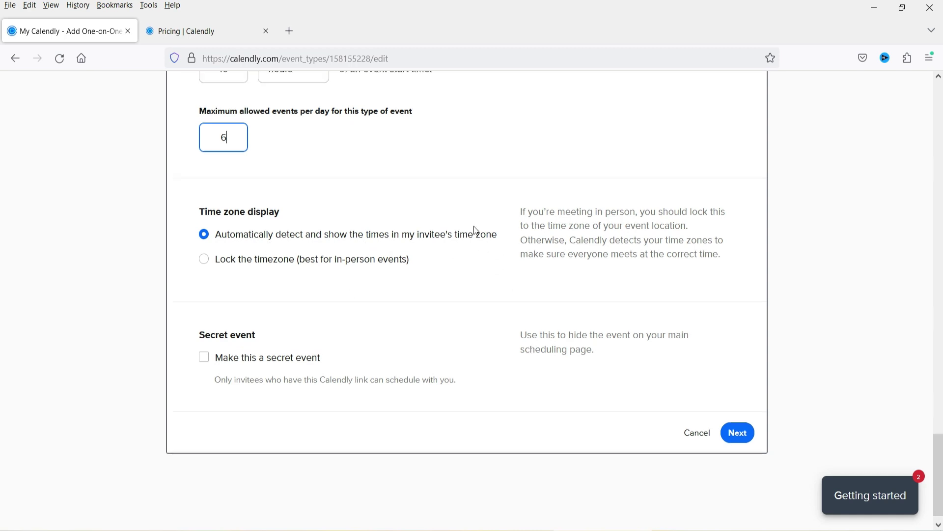
{"action": "scroll", "coordinate": [635, 300], "scroll_direction": "down", "scroll_amount": 4}
{"action": "scroll", "coordinate": [635, 301], "scroll_direction": "down", "scroll_amount": 8}
{"action": "left_click", "coordinate": [740, 416]}
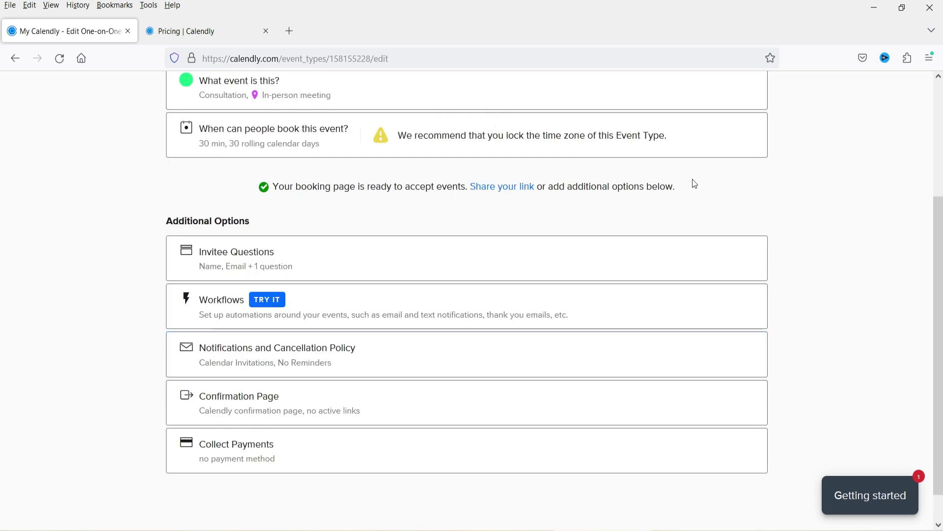
Review the invitee questions, then expand the Workflows section of Additional Options
{"action": "scroll", "coordinate": [69, 179], "scroll_direction": "down", "scroll_amount": 4}
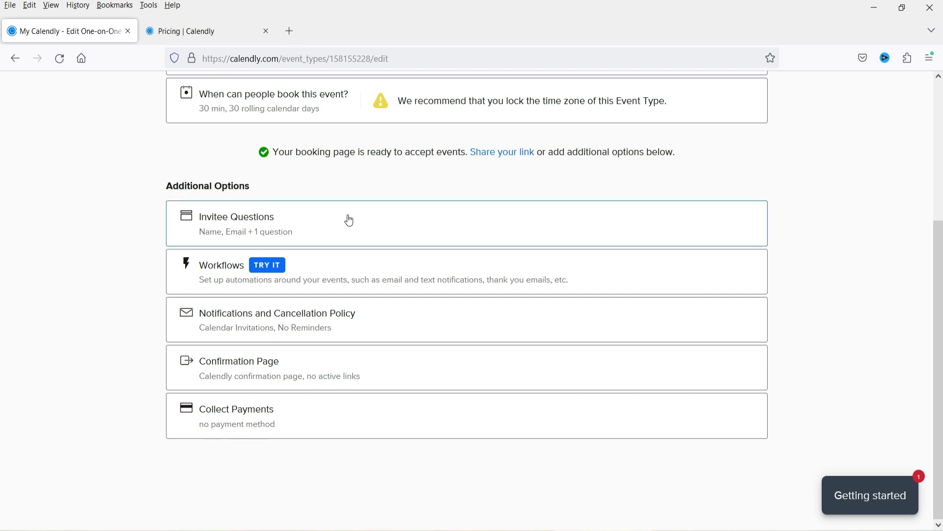
{"action": "left_click", "coordinate": [318, 222]}
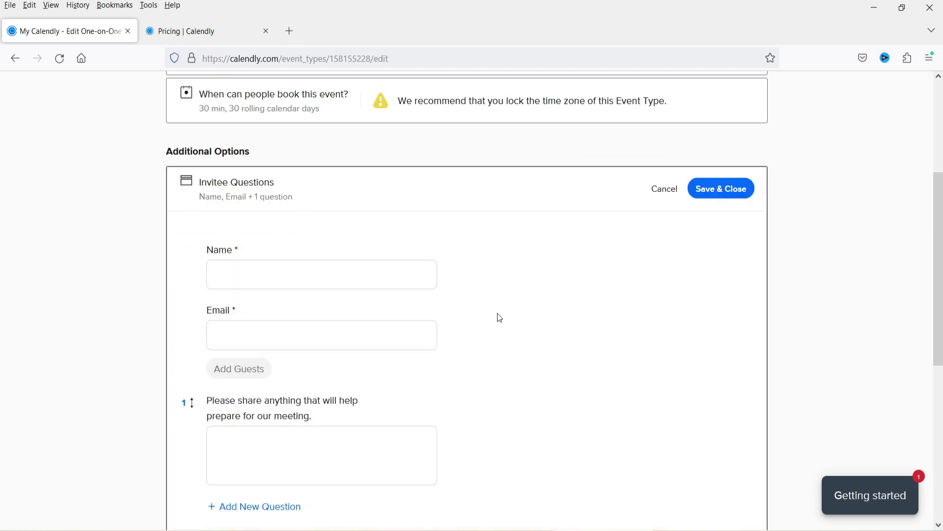
{"action": "scroll", "coordinate": [494, 305], "scroll_direction": "down", "scroll_amount": 4}
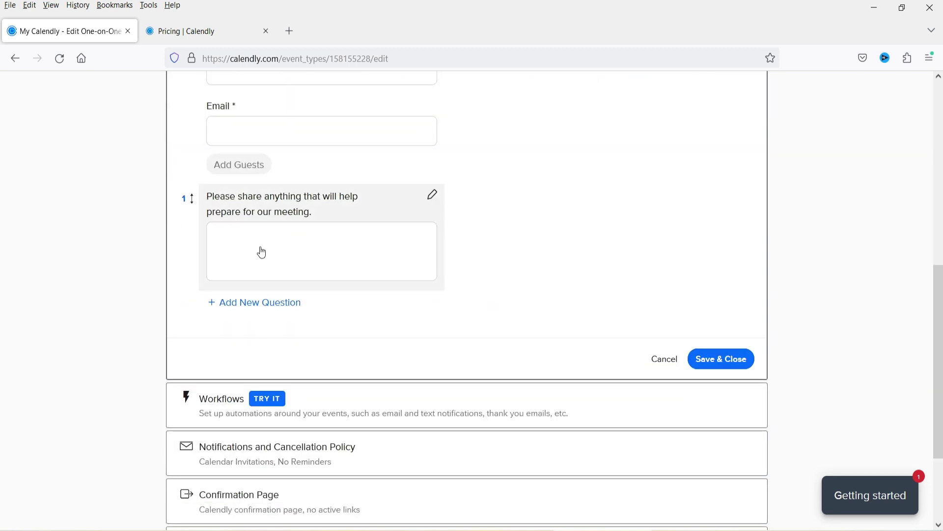
{"action": "scroll", "coordinate": [515, 232], "scroll_direction": "down", "scroll_amount": 1}
{"action": "left_click", "coordinate": [362, 337]}
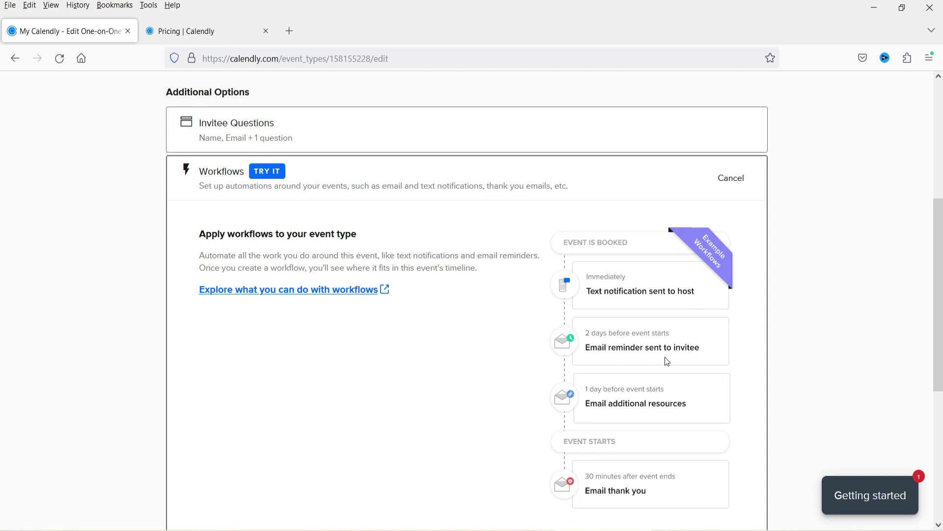
View the Workflows explanation in a new tab, then close it and return to the edit page
{"action": "scroll", "coordinate": [667, 362], "scroll_direction": "down", "scroll_amount": 4}
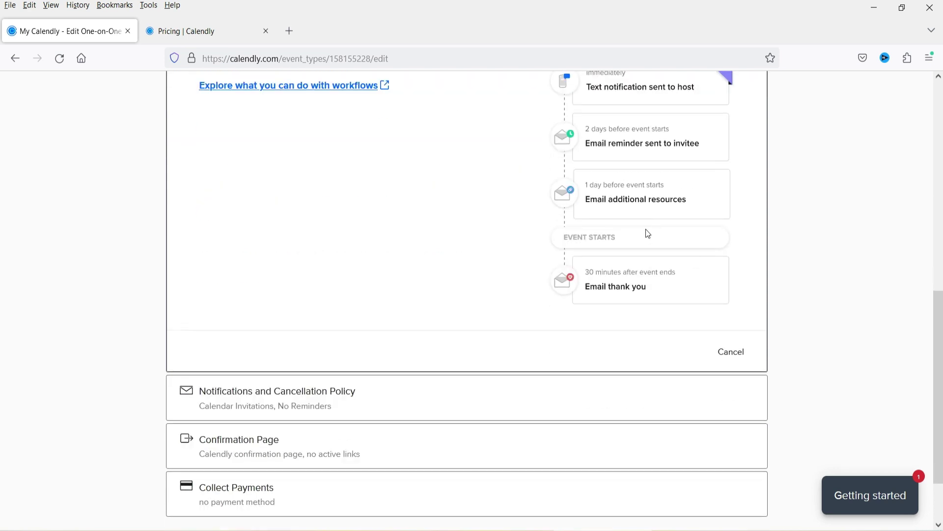
{"action": "scroll", "coordinate": [507, 295], "scroll_direction": "up", "scroll_amount": 4}
{"action": "left_click", "coordinate": [385, 290]}
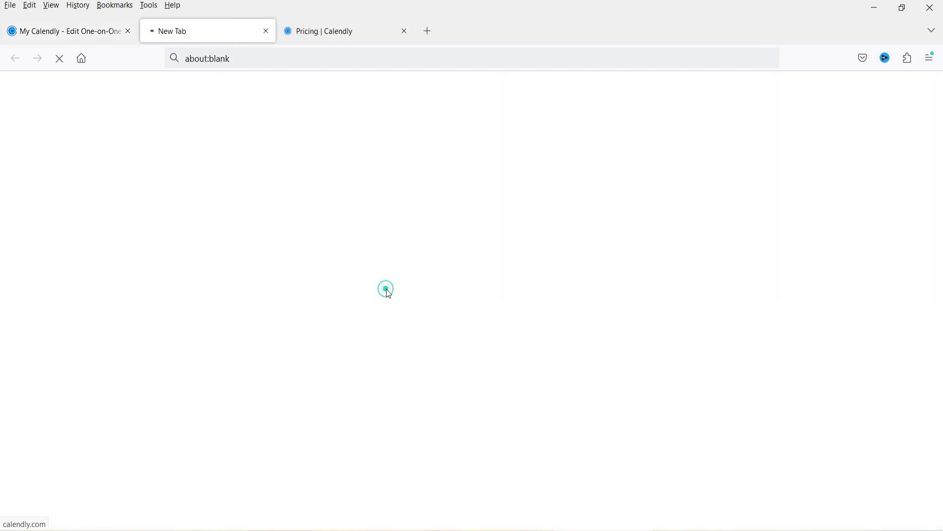
{"action": "left_click", "coordinate": [76, 30]}
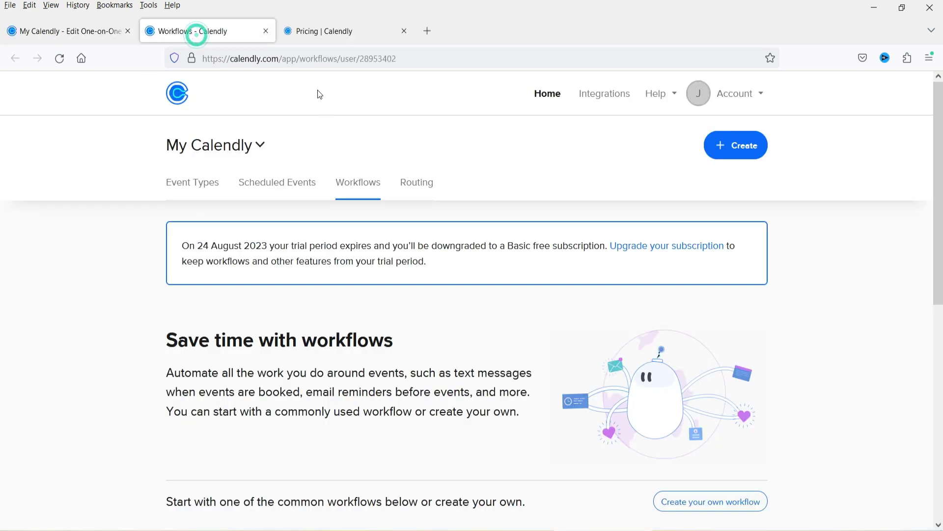
{"action": "scroll", "coordinate": [320, 213], "scroll_direction": "down", "scroll_amount": 4}
{"action": "scroll", "coordinate": [236, 238], "scroll_direction": "down", "scroll_amount": 4}
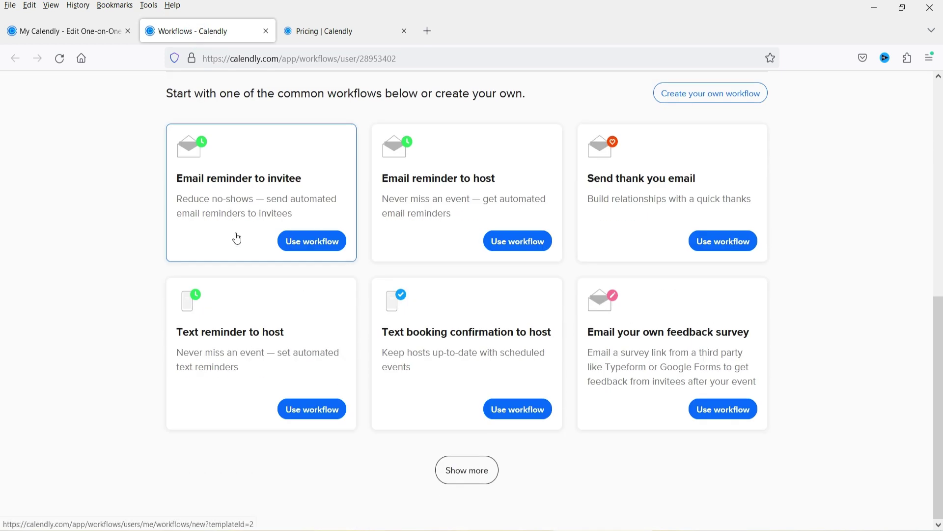
{"action": "scroll", "coordinate": [633, 250], "scroll_direction": "up", "scroll_amount": 10}
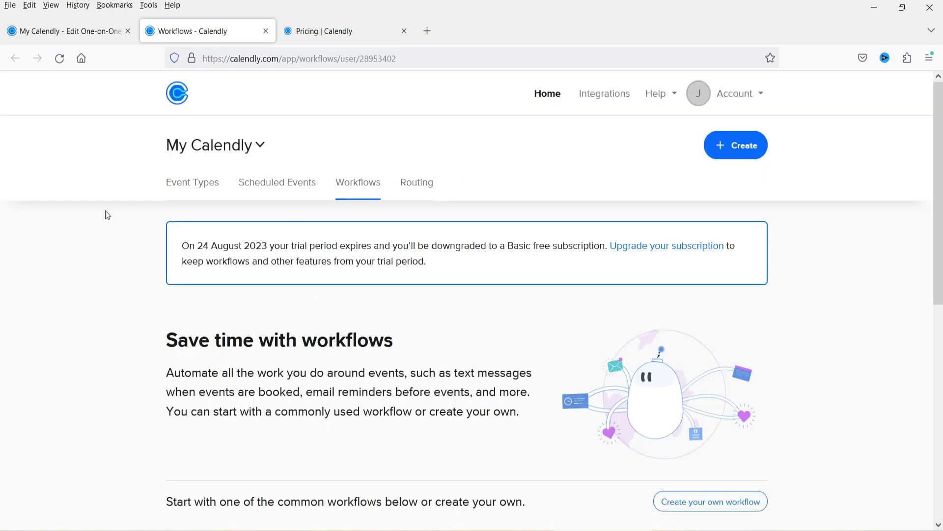
{"action": "left_click", "coordinate": [57, 35]}
{"action": "left_click", "coordinate": [265, 35]}
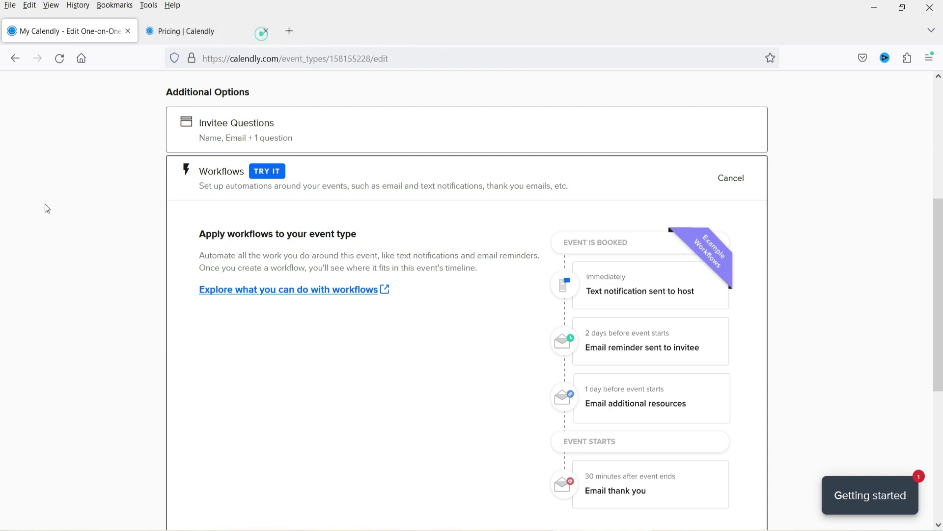
{"action": "scroll", "coordinate": [80, 274], "scroll_direction": "down", "scroll_amount": 6}
Expand Notifications and Cancellation Policy, leaving email reminders switched off
{"action": "left_click", "coordinate": [406, 325]}
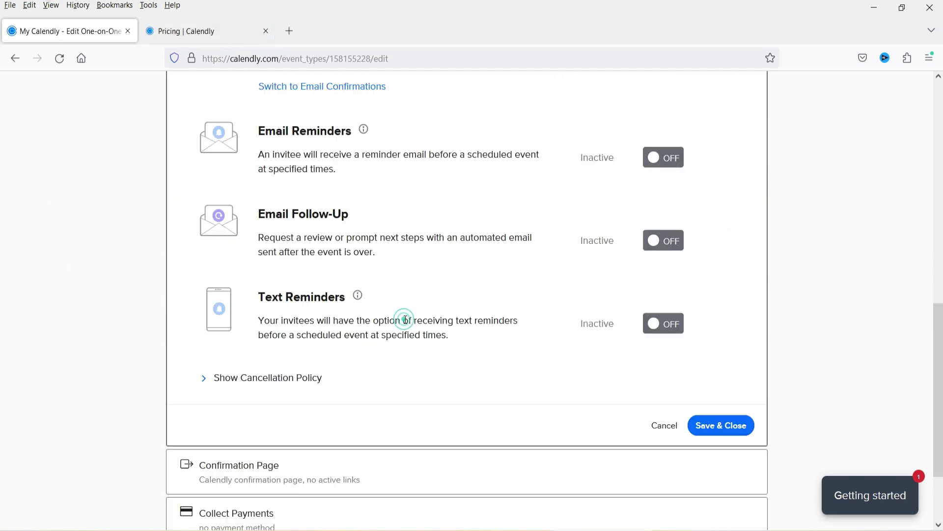
{"action": "scroll", "coordinate": [386, 258], "scroll_direction": "up", "scroll_amount": 3}
{"action": "scroll", "coordinate": [447, 236], "scroll_direction": "up", "scroll_amount": 4}
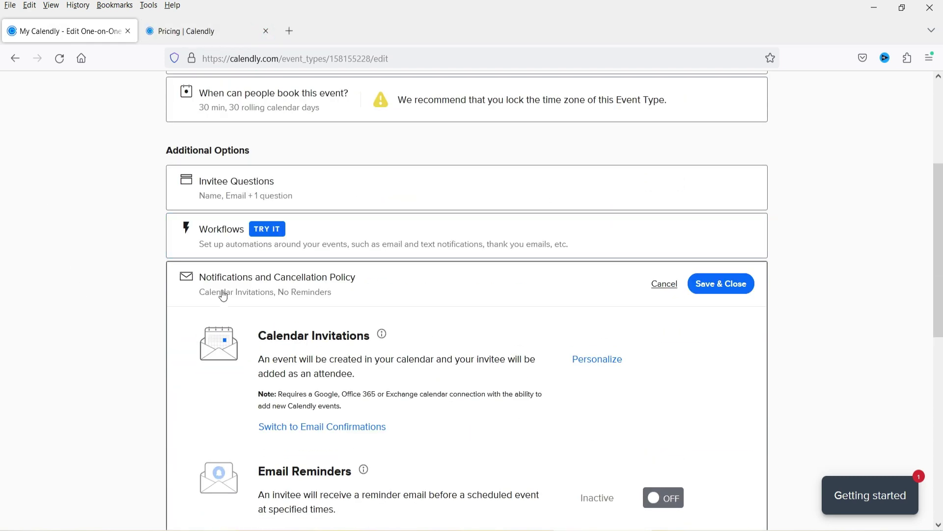
{"action": "scroll", "coordinate": [394, 270], "scroll_direction": "down", "scroll_amount": 3}
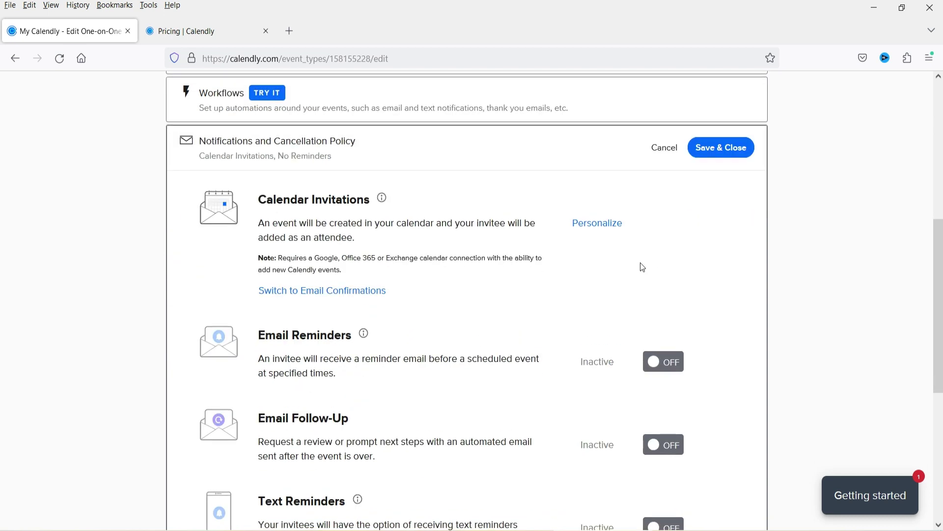
{"action": "scroll", "coordinate": [429, 278], "scroll_direction": "down", "scroll_amount": 3}
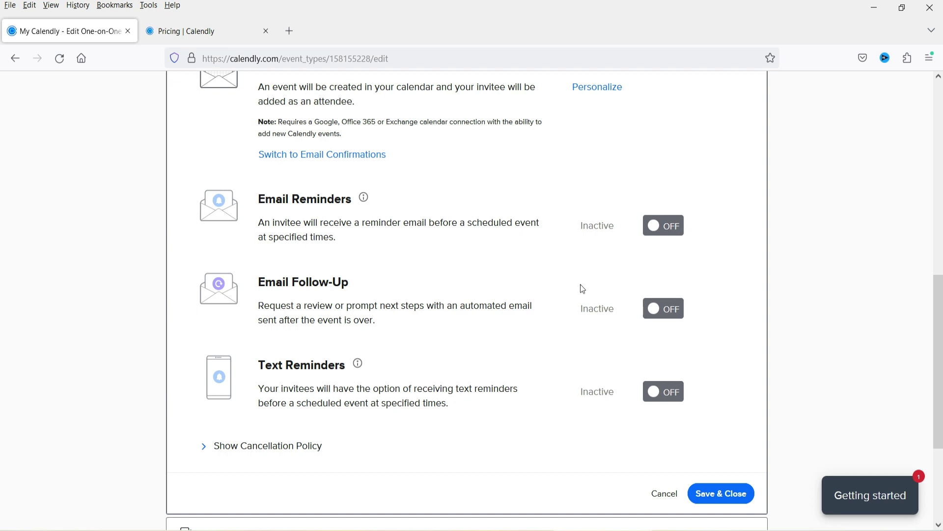
{"action": "left_click", "coordinate": [664, 234]}
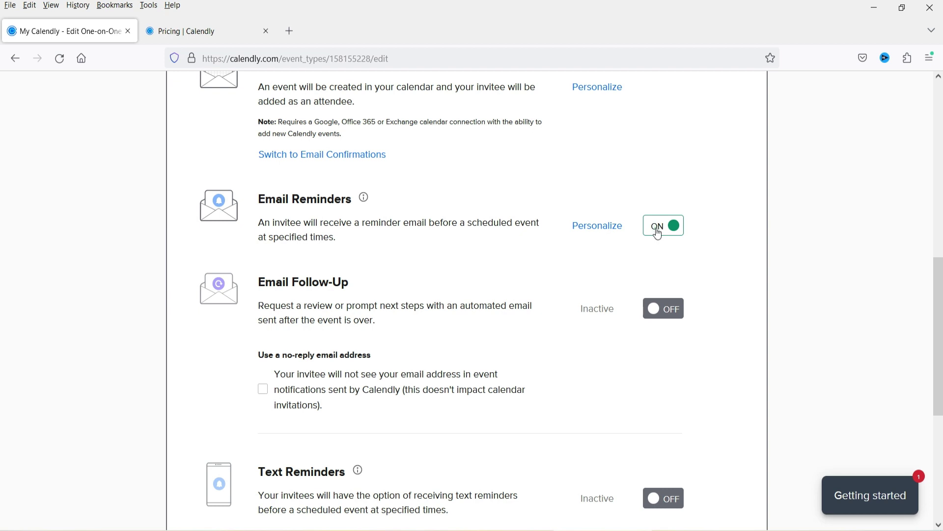
{"action": "left_click", "coordinate": [659, 235]}
View the calendar invitation title and body, then expand the Confirmation Page settings
{"action": "scroll", "coordinate": [296, 203], "scroll_direction": "up", "scroll_amount": 3}
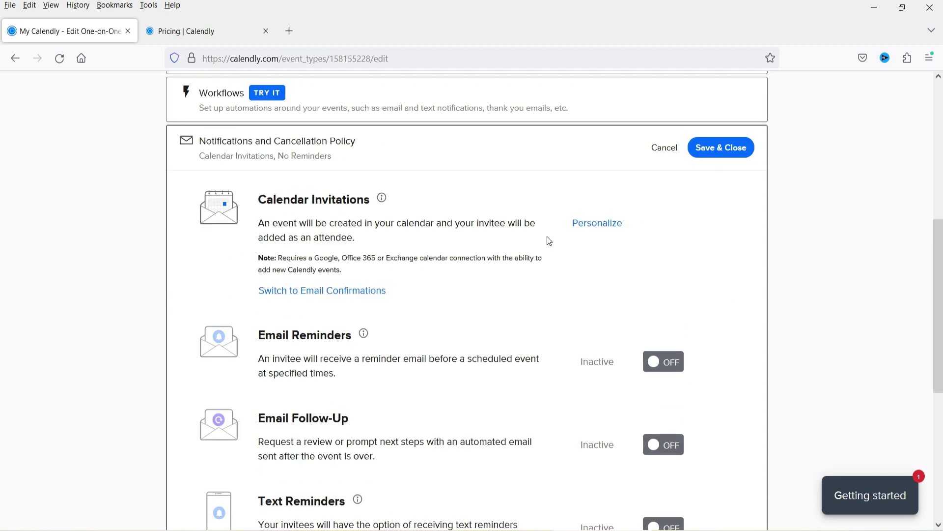
{"action": "left_click", "coordinate": [610, 232]}
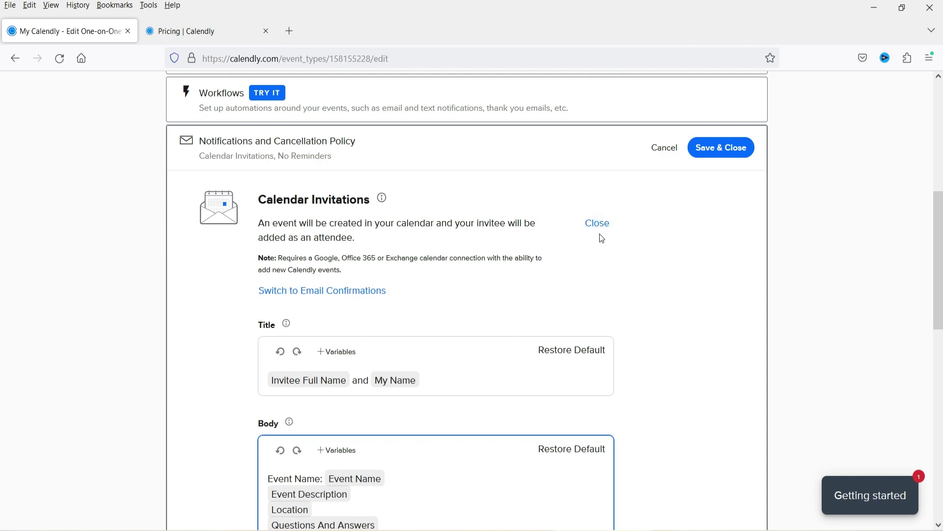
{"action": "scroll", "coordinate": [506, 255], "scroll_direction": "down", "scroll_amount": 3}
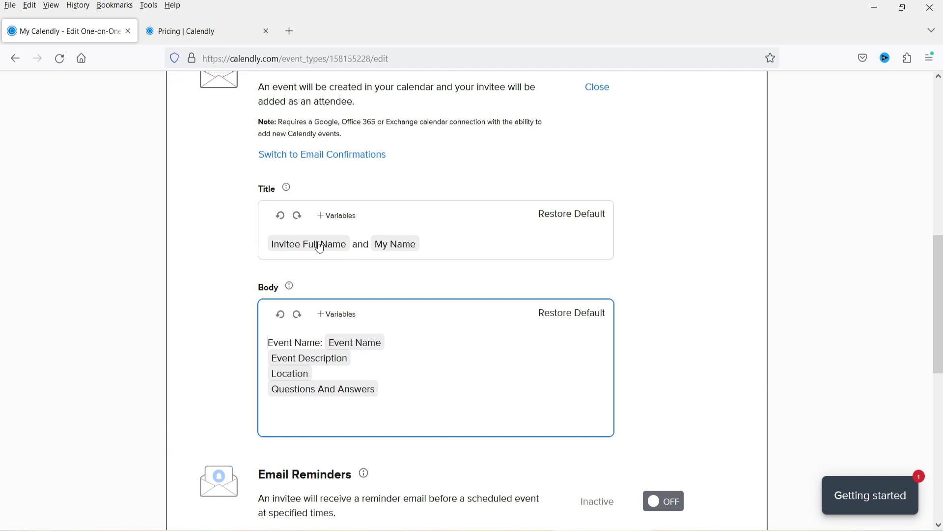
{"action": "scroll", "coordinate": [491, 193], "scroll_direction": "down", "scroll_amount": 9}
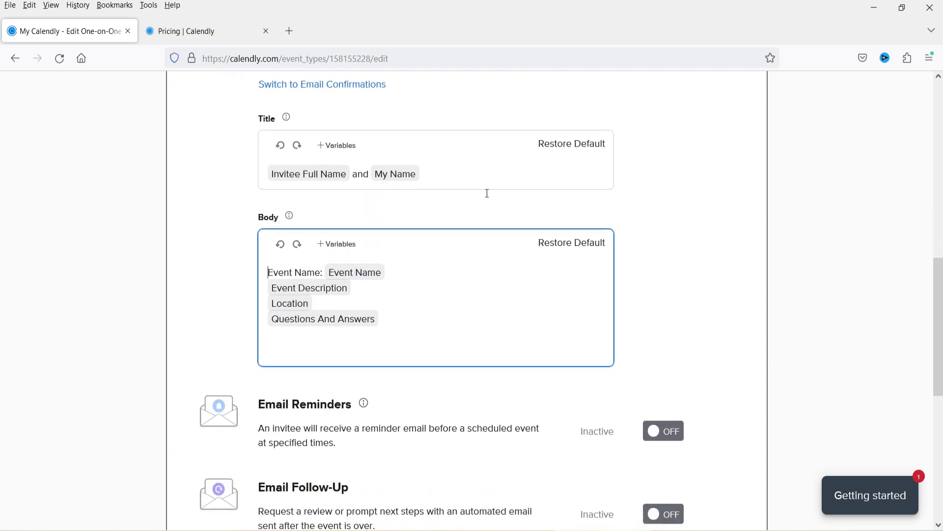
{"action": "left_click", "coordinate": [313, 369]}
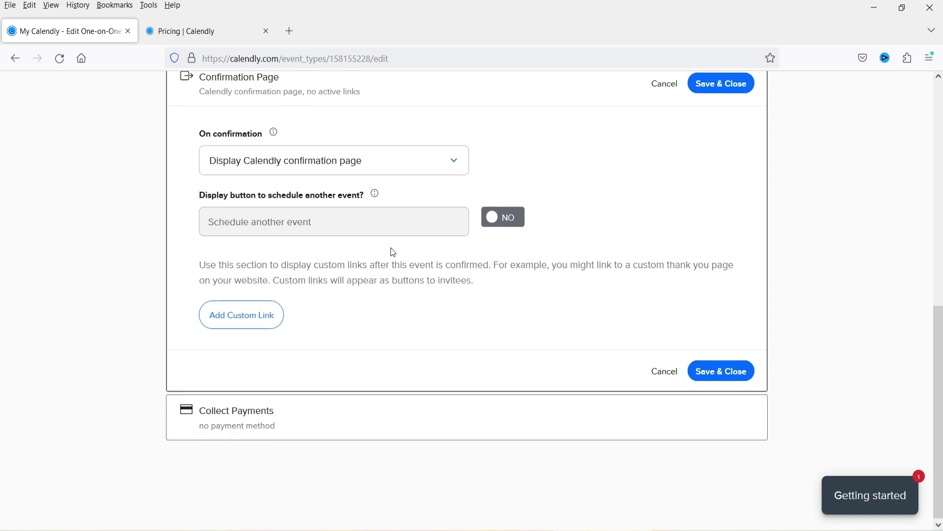
Review Collect Payments and the Stripe/PayPal integrations, then save the event with payments off
{"action": "scroll", "coordinate": [392, 252], "scroll_direction": "up", "scroll_amount": 3}
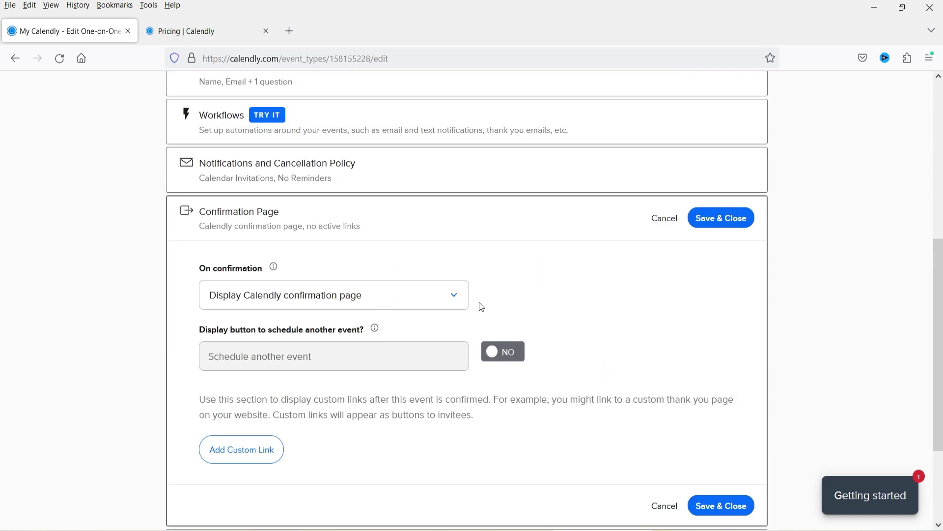
{"action": "scroll", "coordinate": [394, 364], "scroll_direction": "down", "scroll_amount": 3}
{"action": "left_click", "coordinate": [296, 416]}
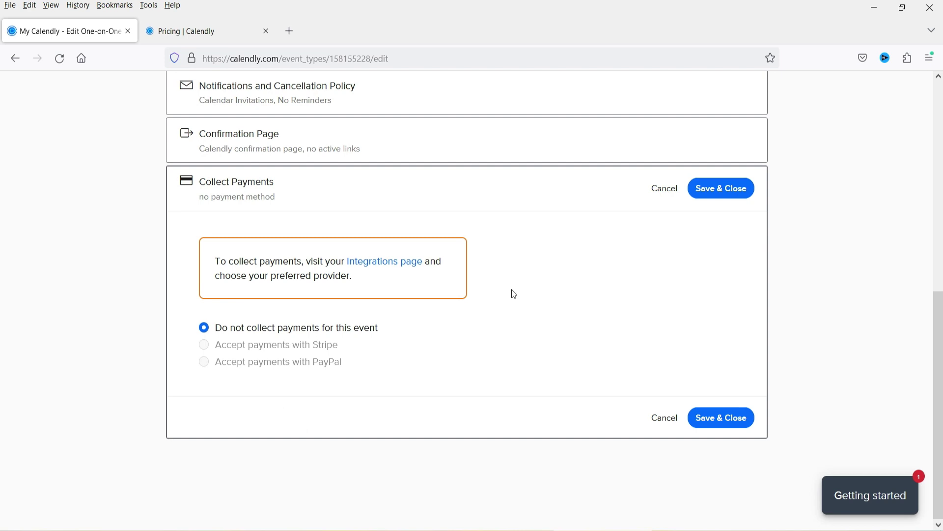
{"action": "right_click", "coordinate": [386, 266]}
{"action": "left_click", "coordinate": [418, 280]}
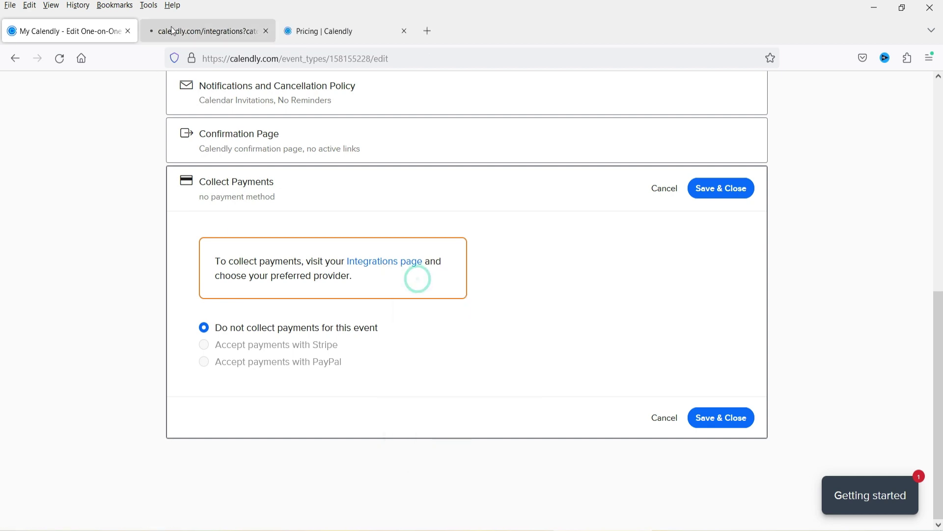
{"action": "key", "text": "ctrl+Tab"}
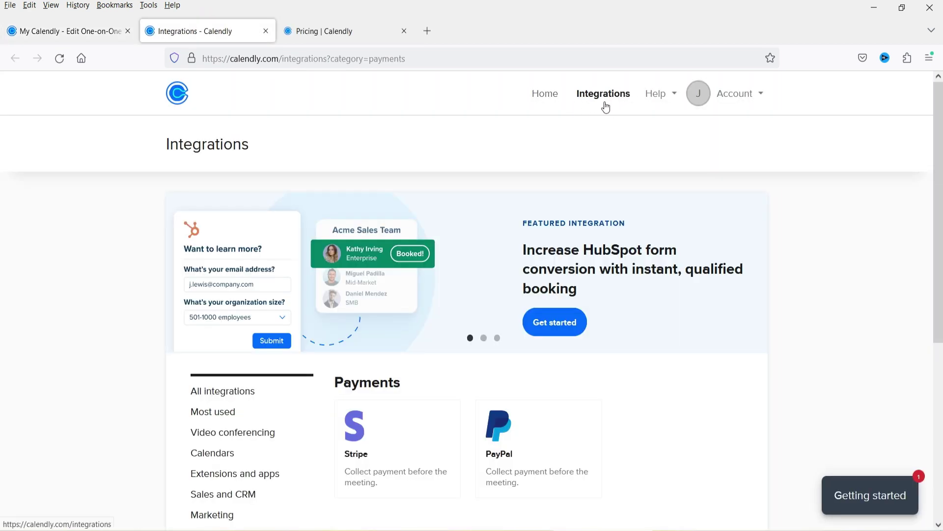
{"action": "scroll", "coordinate": [619, 208], "scroll_direction": "down", "scroll_amount": 4}
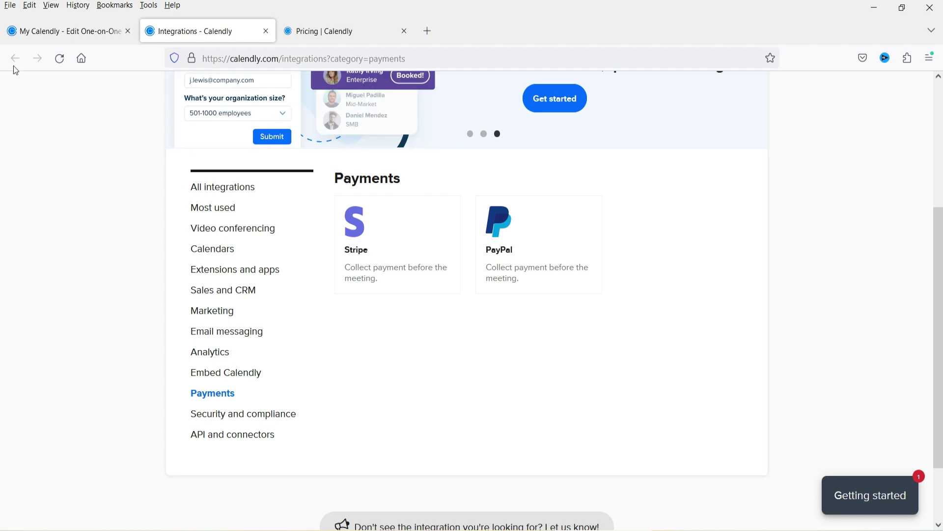
{"action": "left_click", "coordinate": [26, 29]}
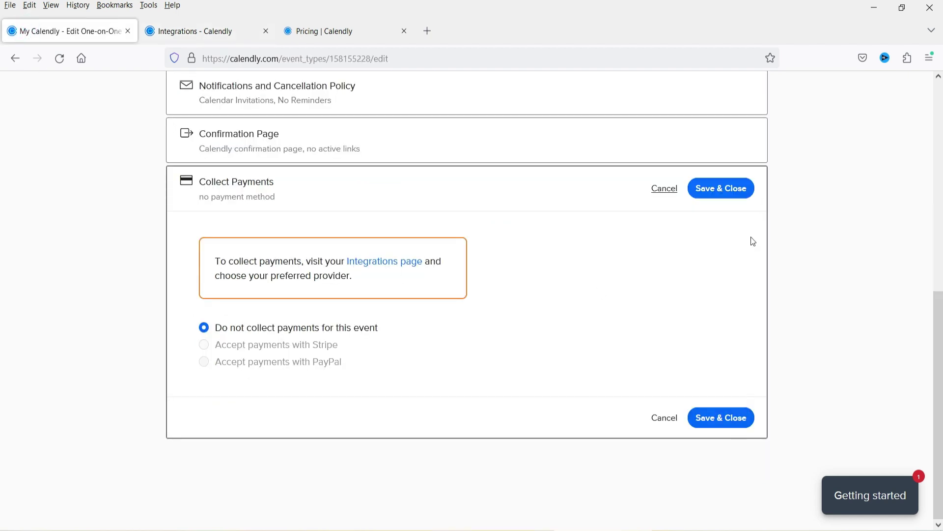
{"action": "left_click", "coordinate": [721, 420]}
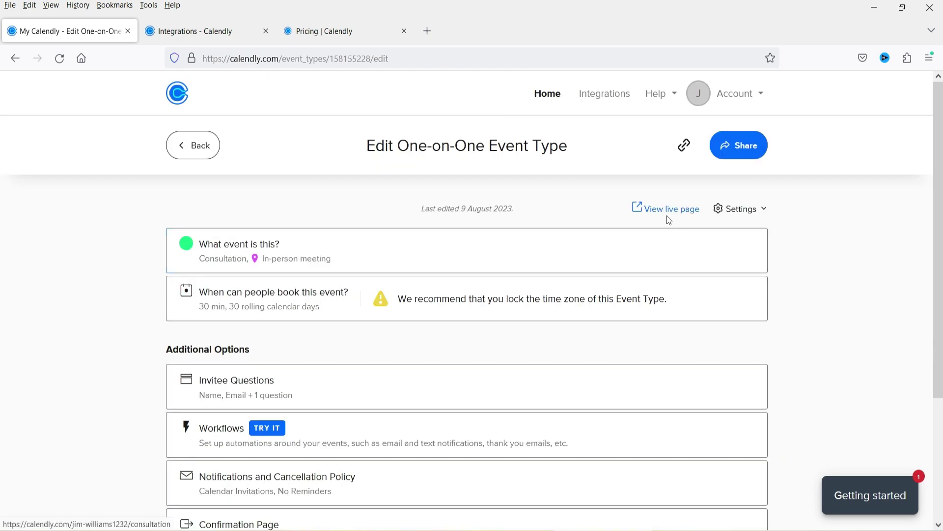
Preview the live Consultation booking page, then head to the event types home page
{"action": "left_click", "coordinate": [668, 208]}
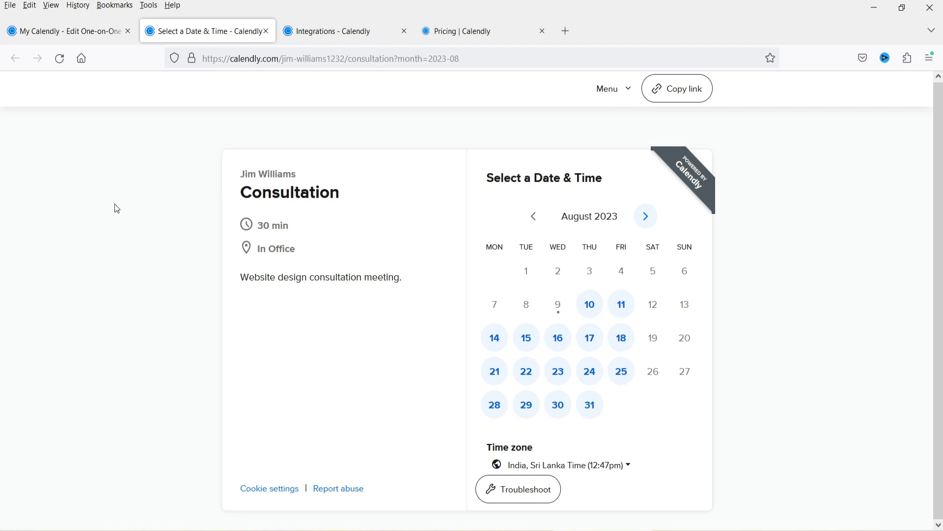
{"action": "left_click", "coordinate": [462, 32]}
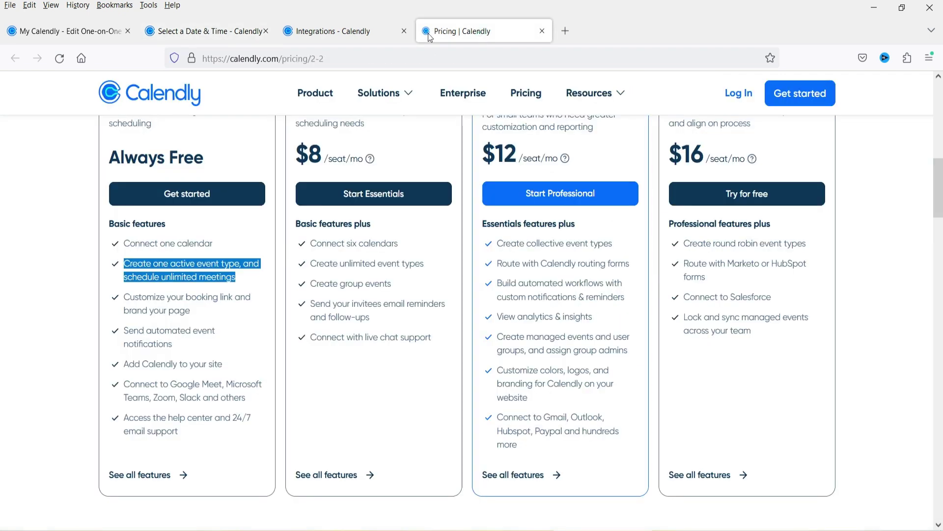
{"action": "left_click", "coordinate": [334, 31]}
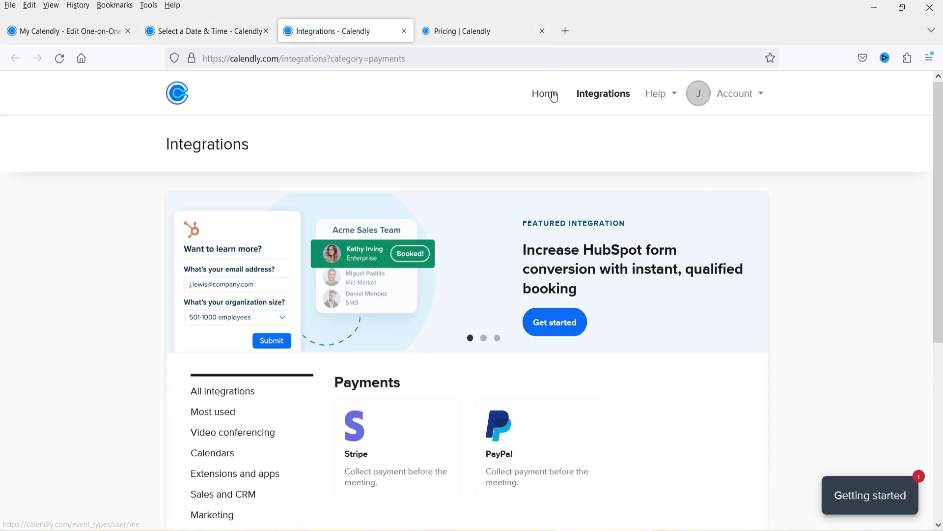
{"action": "left_click", "coordinate": [545, 93]}
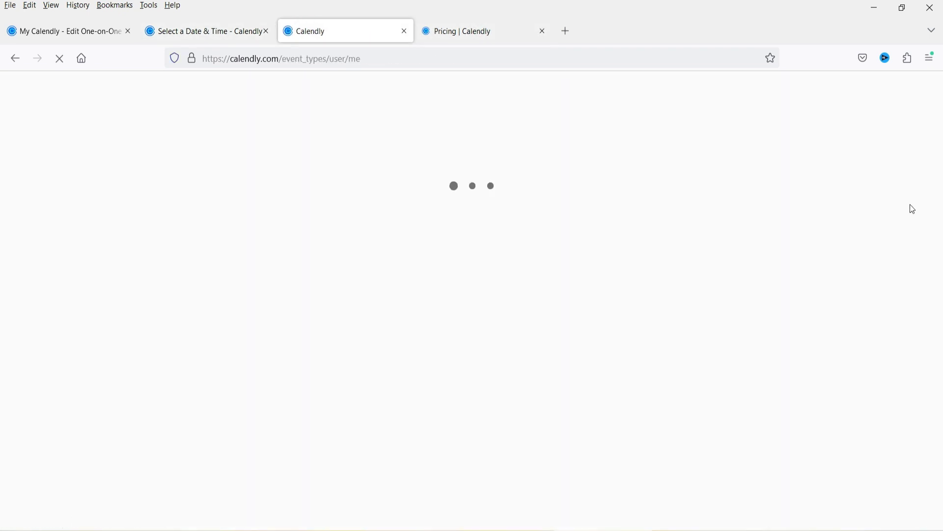
Choose an Inline Embed for the Consultation event and continue to its settings
{"action": "scroll", "coordinate": [130, 239], "scroll_direction": "down", "scroll_amount": 3}
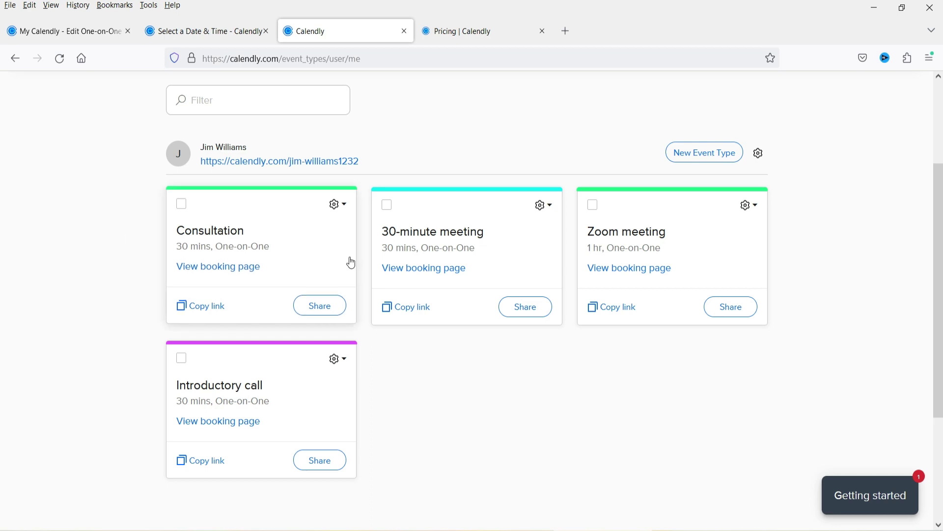
{"action": "left_click", "coordinate": [308, 317]}
{"action": "left_click", "coordinate": [323, 308]}
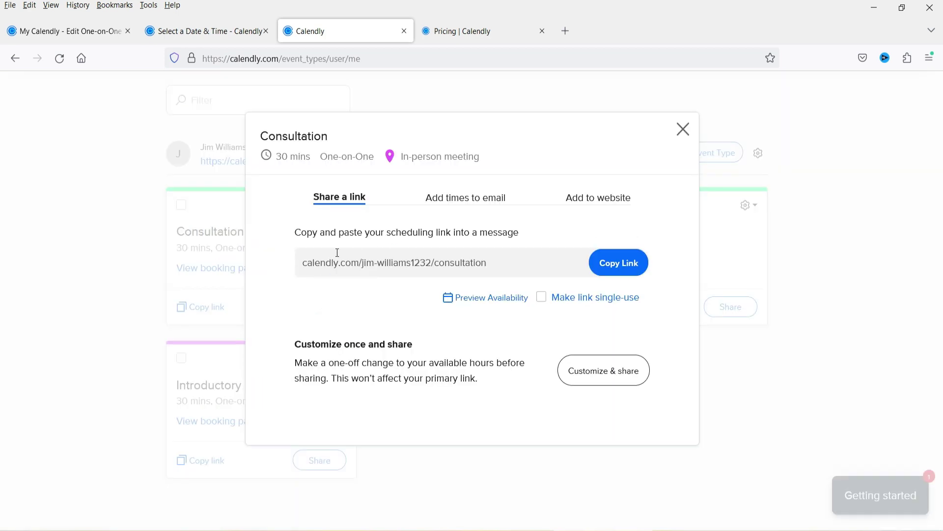
{"action": "left_click", "coordinate": [608, 202]}
{"action": "scroll", "coordinate": [603, 288], "scroll_direction": "down", "scroll_amount": 3}
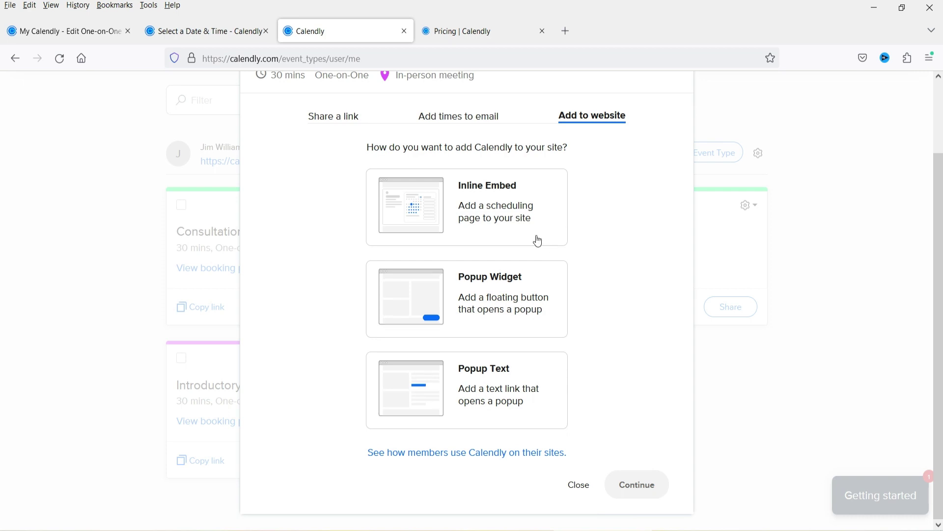
{"action": "left_click", "coordinate": [501, 216]}
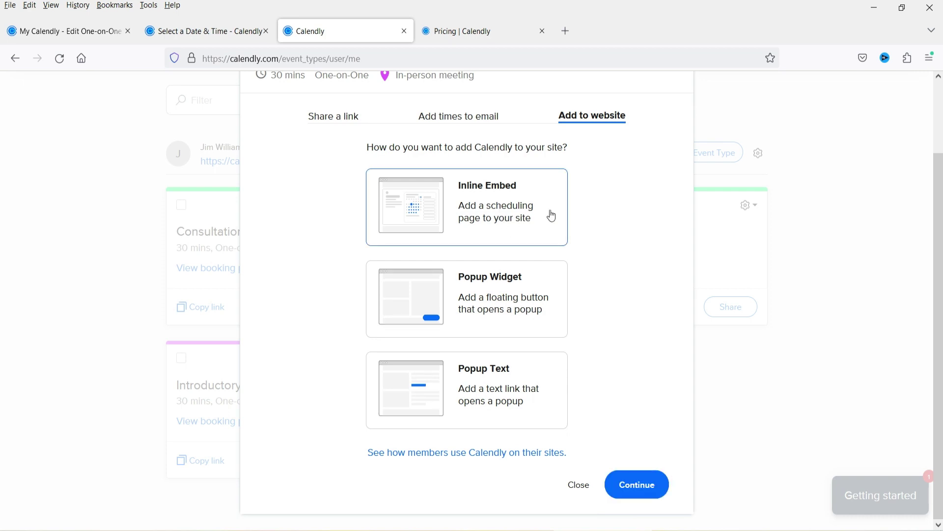
{"action": "left_click", "coordinate": [640, 491]}
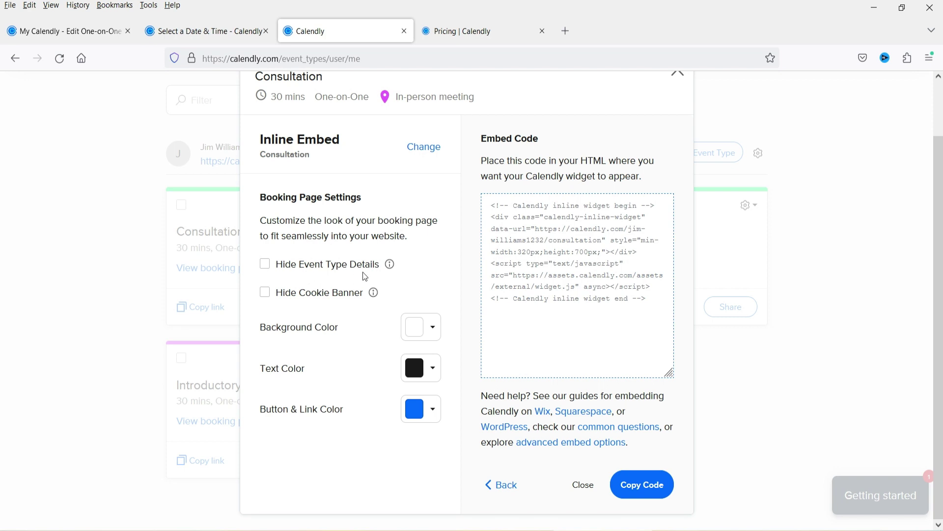
Compare the booking page, keeping event type details and cookie banner shown in the embed
{"action": "left_click", "coordinate": [191, 31]}
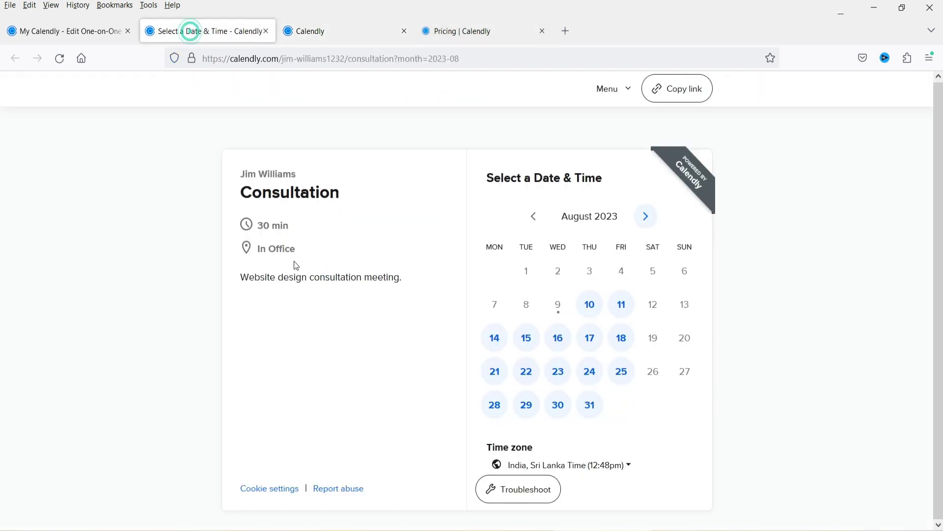
{"action": "left_click_drag", "start_coordinate": [235, 179], "coordinate": [404, 276]}
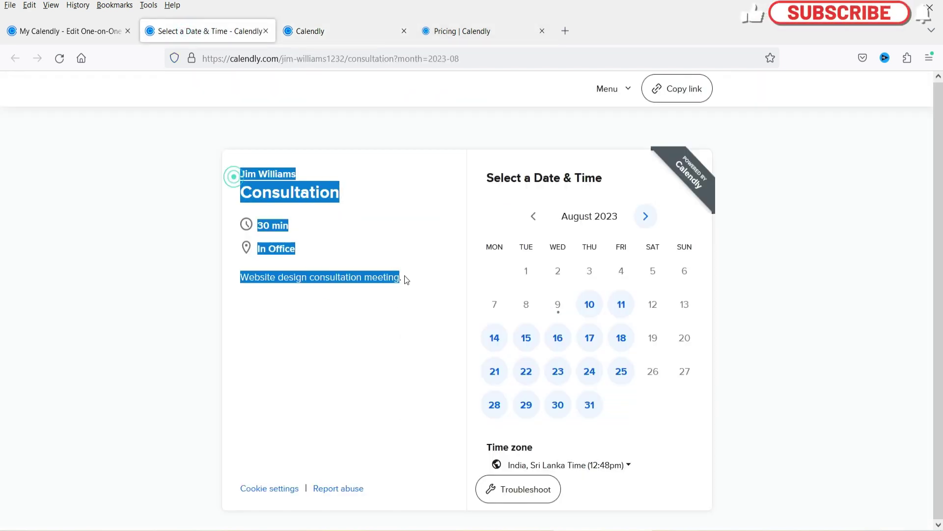
{"action": "left_click", "coordinate": [378, 338]}
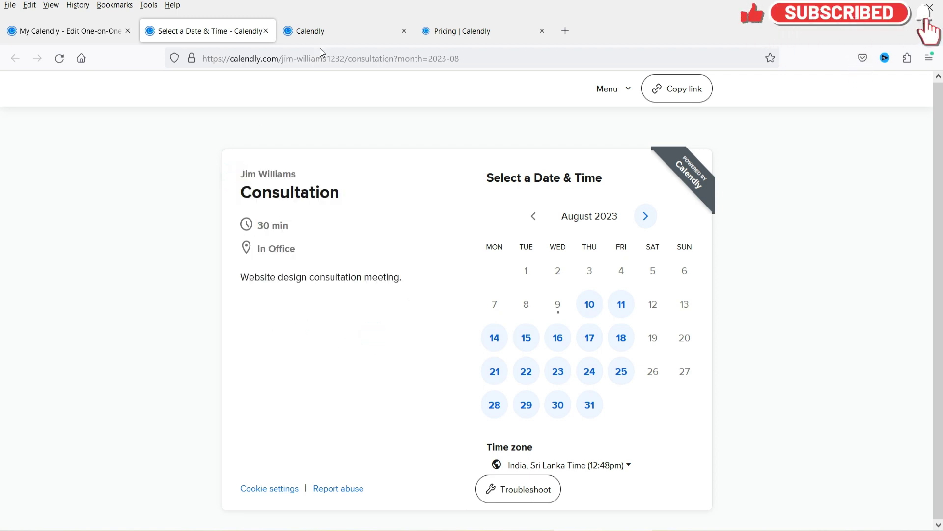
{"action": "left_click", "coordinate": [322, 27]}
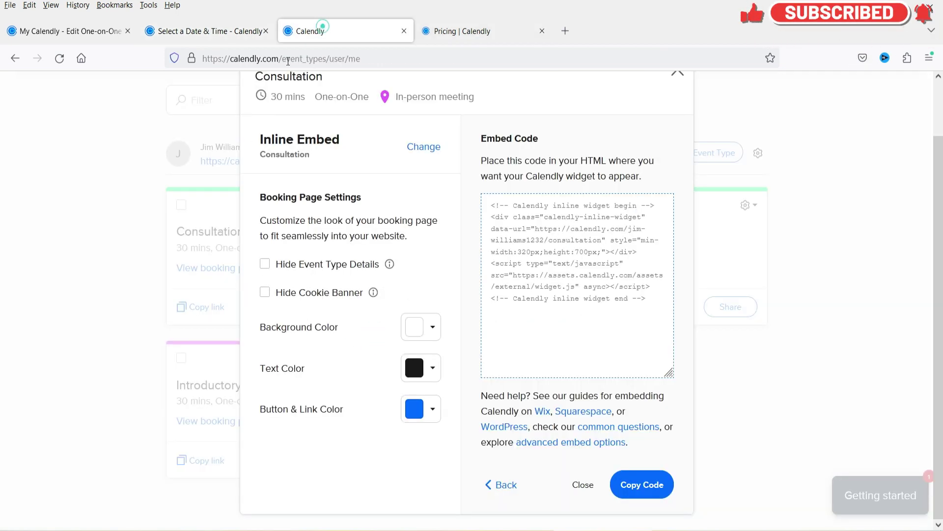
{"action": "left_click", "coordinate": [265, 267]}
{"action": "left_click", "coordinate": [265, 268]}
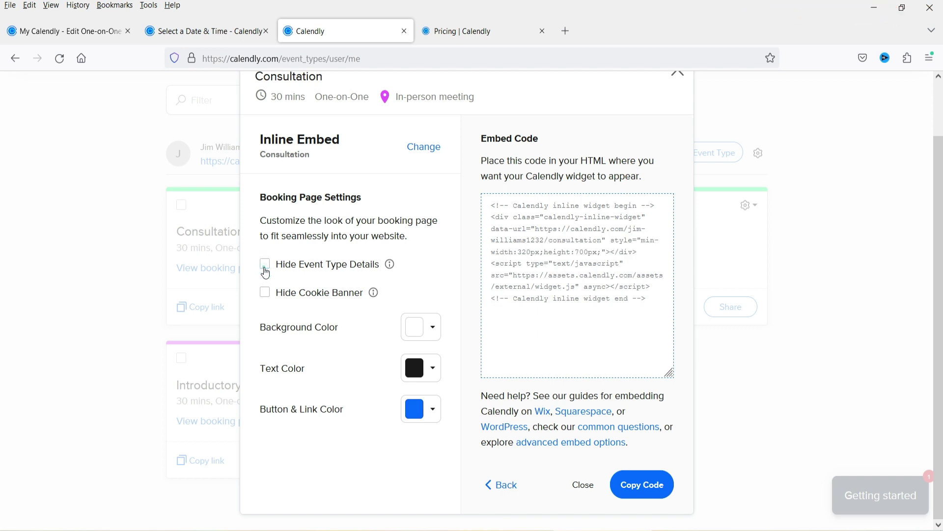
{"action": "left_click", "coordinate": [267, 295]}
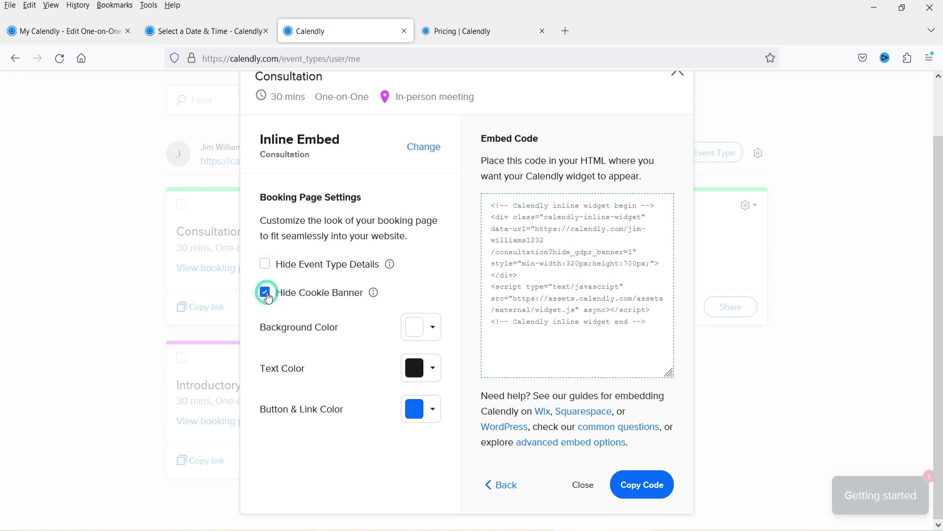
{"action": "left_click", "coordinate": [265, 293]}
{"action": "left_click", "coordinate": [190, 32]}
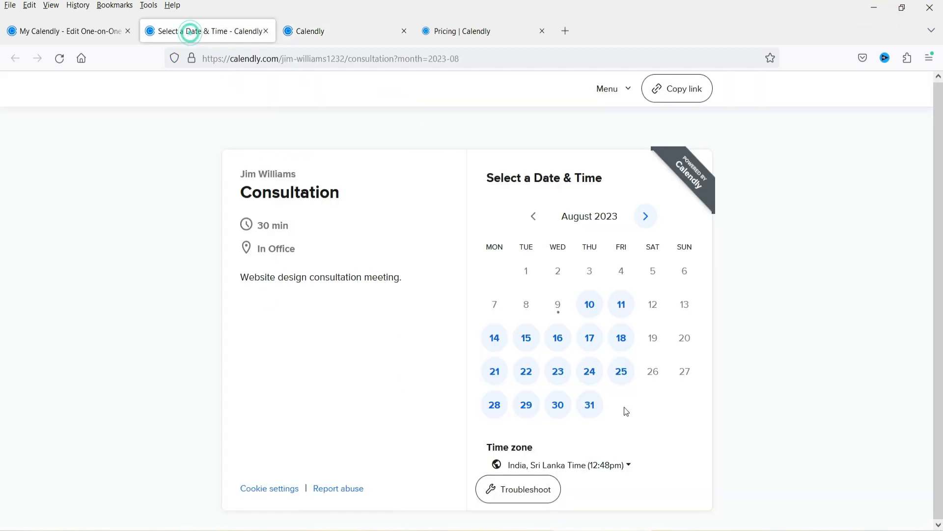
{"action": "left_click", "coordinate": [326, 32]}
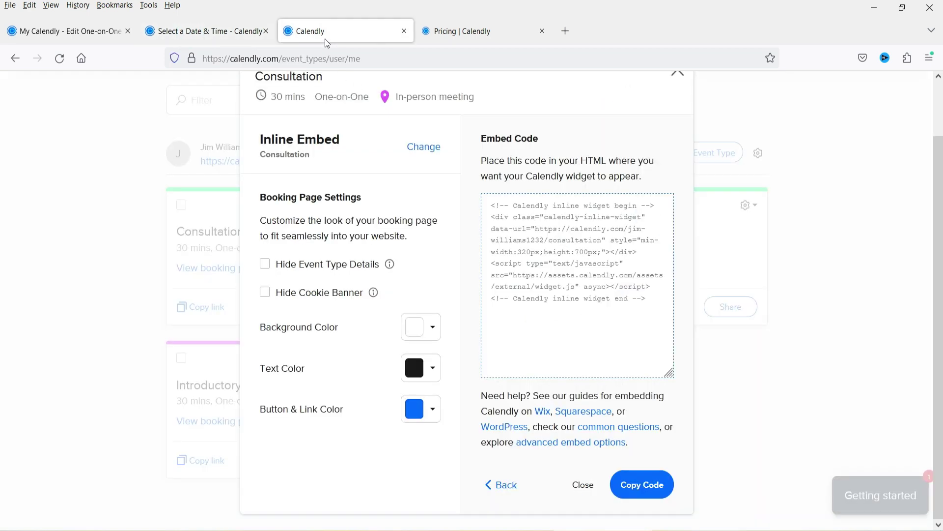
Set the embed's Button & Link Color to green 1D920B
{"action": "left_click", "coordinate": [414, 417]}
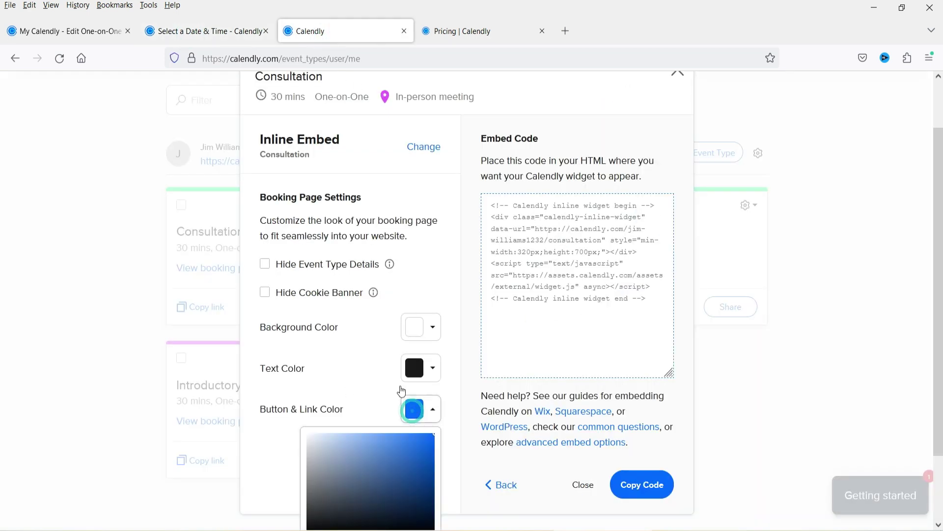
{"action": "scroll", "coordinate": [389, 398], "scroll_direction": "down", "scroll_amount": 3}
{"action": "left_click", "coordinate": [347, 464]}
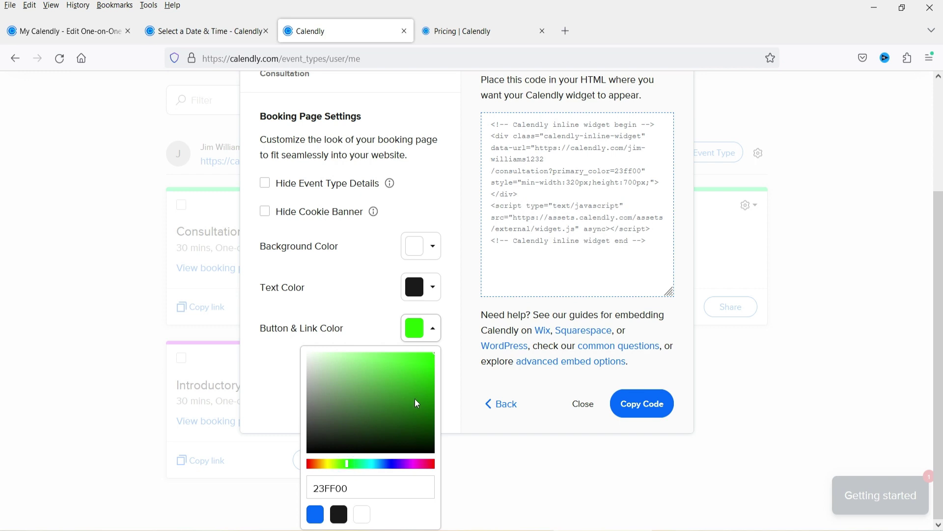
{"action": "left_click_drag", "start_coordinate": [434, 430], "coordinate": [423, 395]}
{"action": "left_click", "coordinate": [362, 314]}
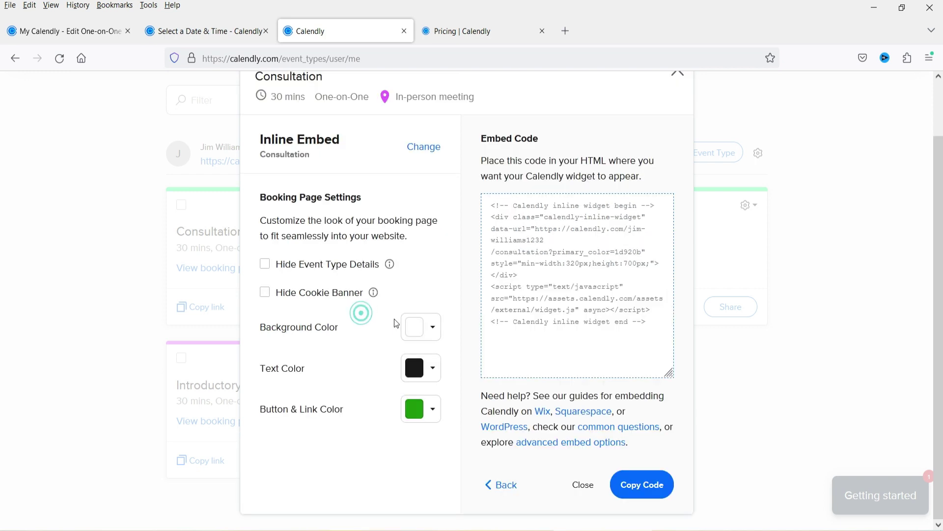
Copy the Consultation inline embed code
{"action": "left_click", "coordinate": [570, 246]}
{"action": "key", "text": "ctrl+c"}
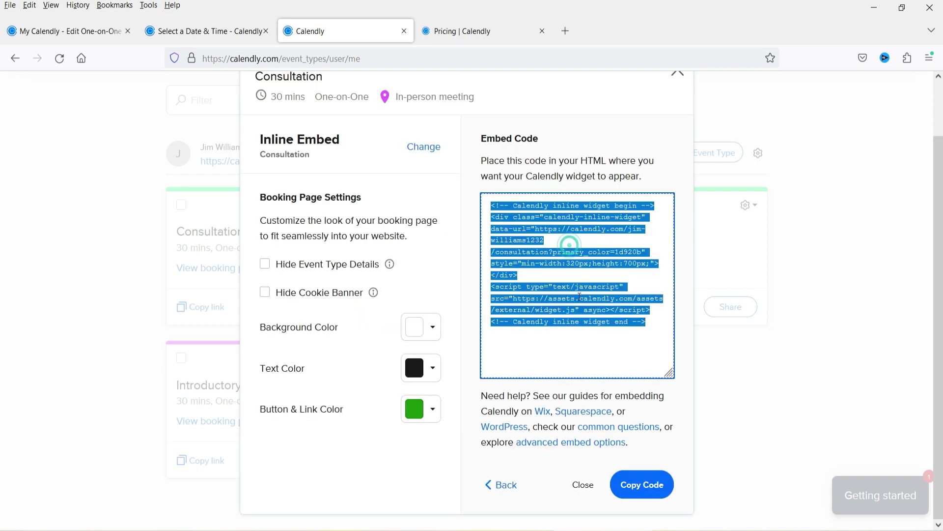
{"action": "left_click", "coordinate": [618, 311]}
{"action": "left_click", "coordinate": [648, 487]}
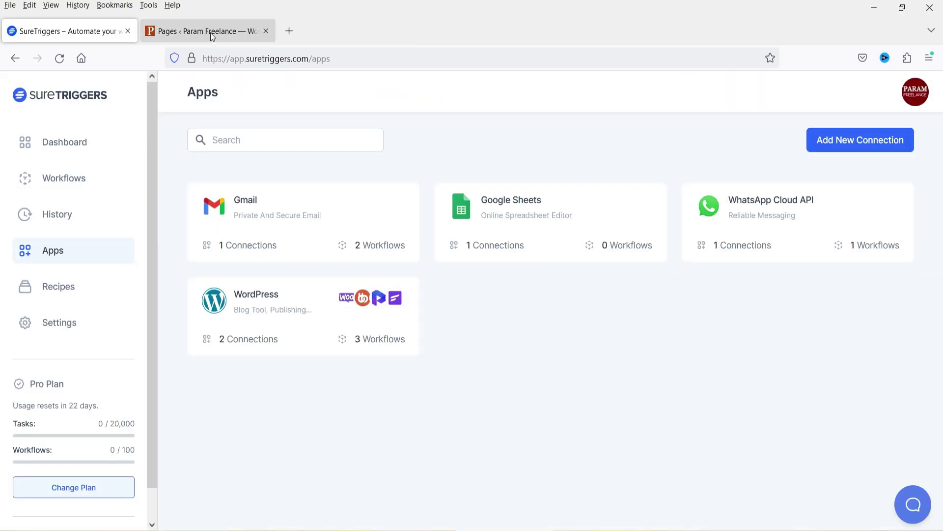
Open the Demo page from the WordPress Pages list in Elementor, in a new tab
{"action": "left_click", "coordinate": [210, 31]}
{"action": "scroll", "coordinate": [397, 226], "scroll_direction": "down", "scroll_amount": 10}
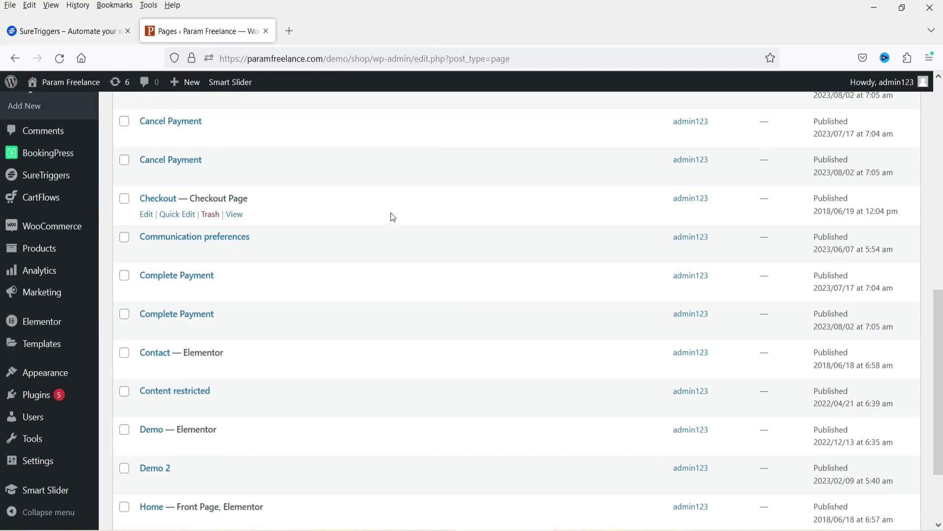
{"action": "scroll", "coordinate": [388, 212], "scroll_direction": "down", "scroll_amount": 3}
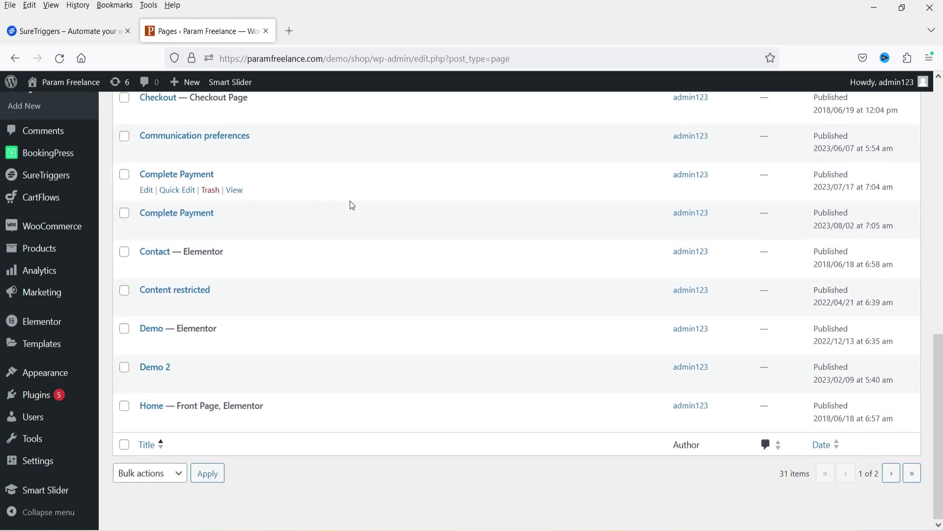
{"action": "middle_click", "coordinate": [269, 344]}
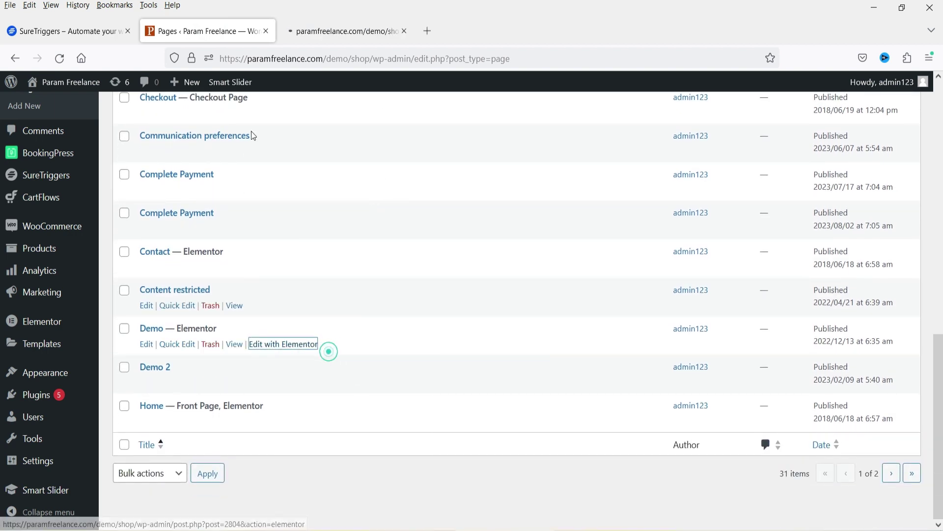
{"action": "left_click", "coordinate": [351, 38]}
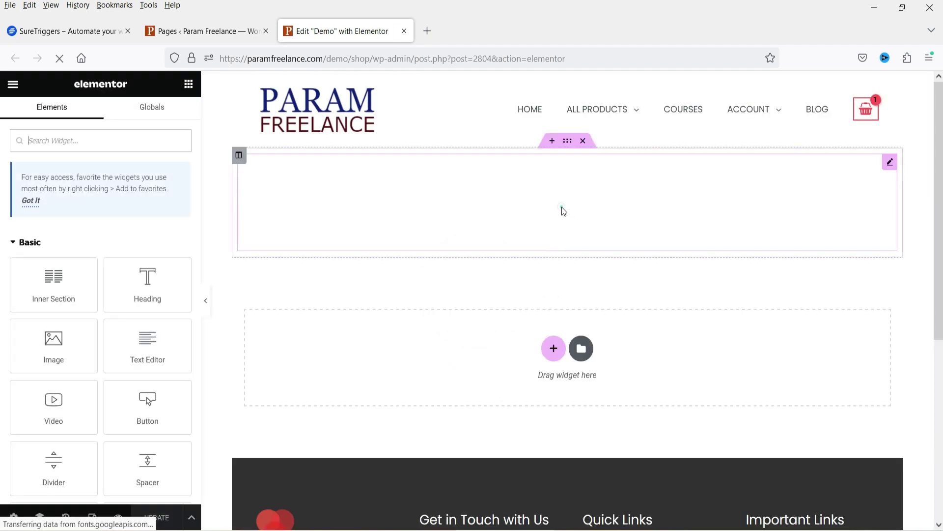
Delete the slider shortcode widget and top section, and add a new single-column section
{"action": "left_click", "coordinate": [562, 210]}
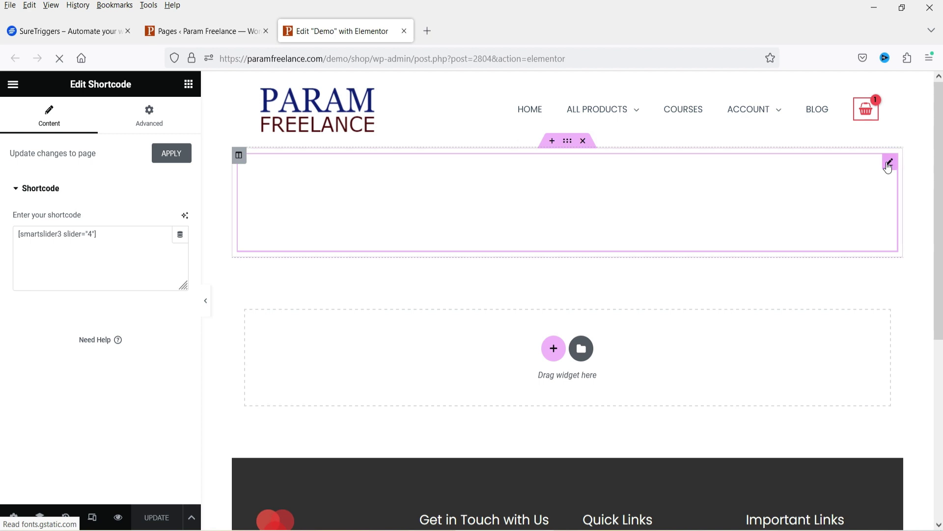
{"action": "right_click", "coordinate": [889, 167]}
{"action": "left_click", "coordinate": [854, 395]}
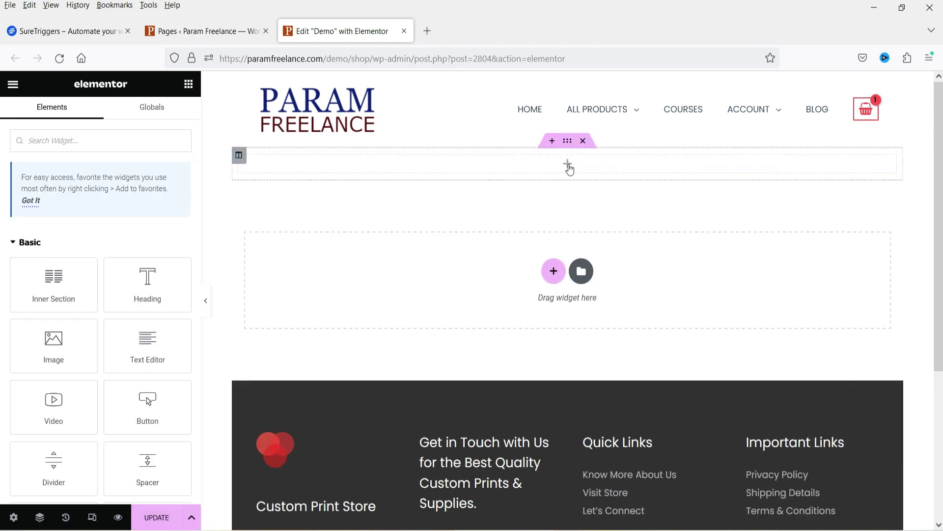
{"action": "left_click", "coordinate": [583, 141]}
{"action": "left_click", "coordinate": [553, 253]}
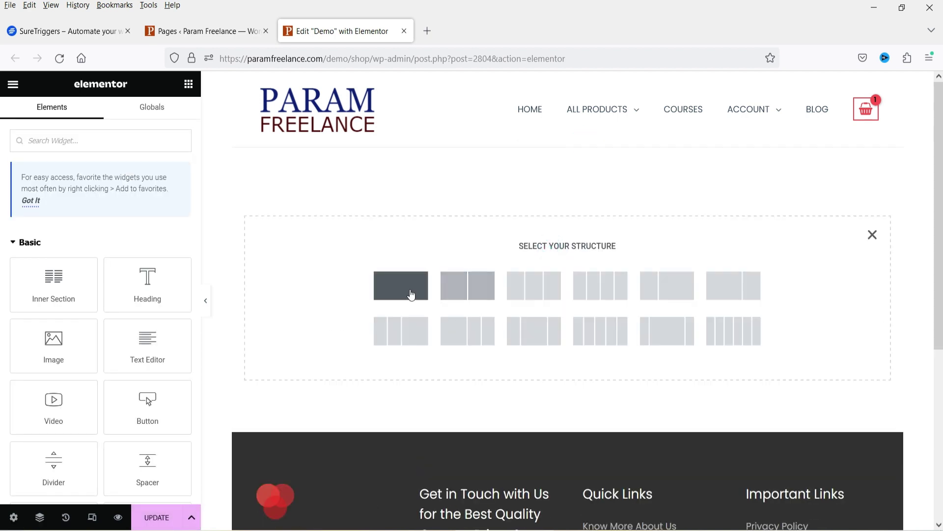
{"action": "left_click", "coordinate": [411, 290]}
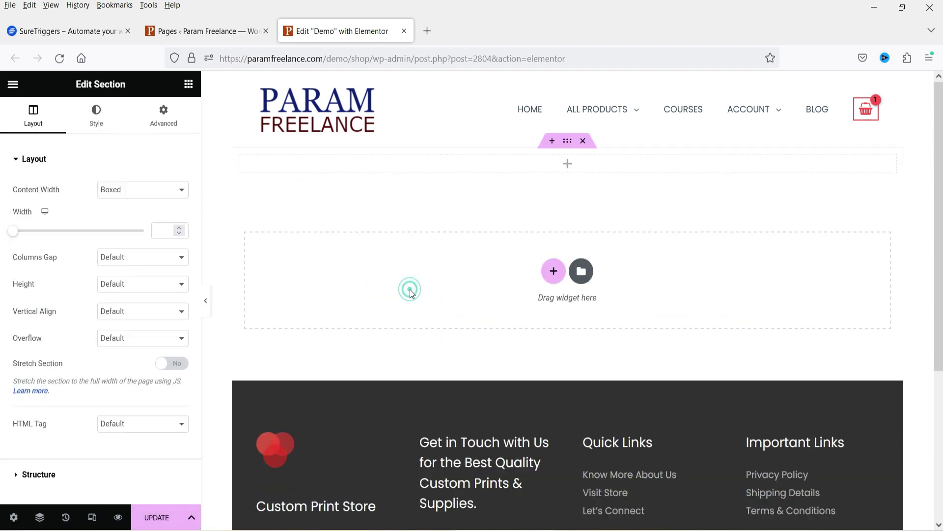
Add an HTML widget to the new section and paste the Calendly embed code
{"action": "left_click", "coordinate": [568, 164]}
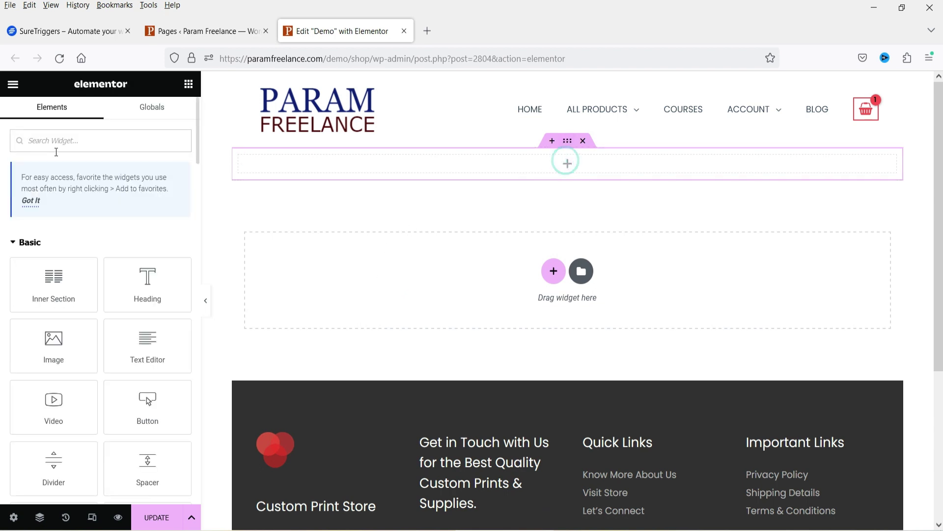
{"action": "type", "text": "html"}
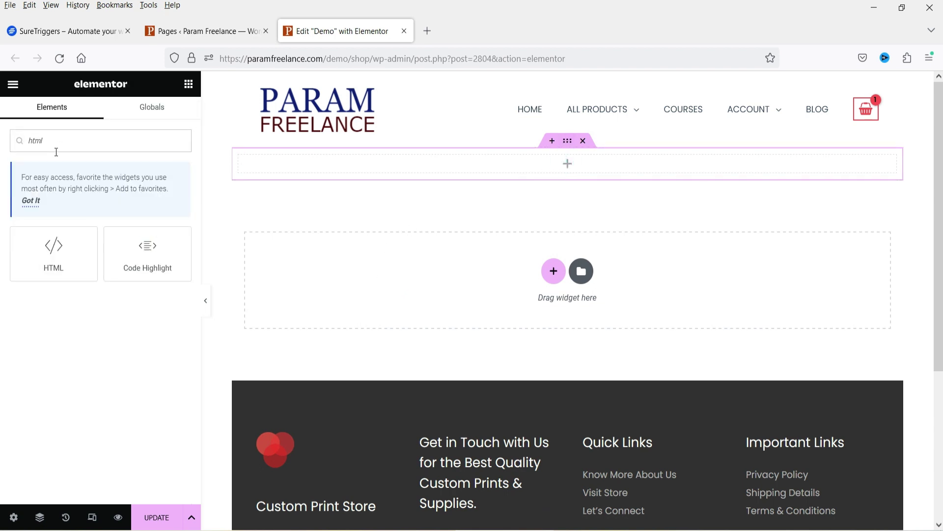
{"action": "left_click_drag", "start_coordinate": [82, 243], "coordinate": [547, 170]}
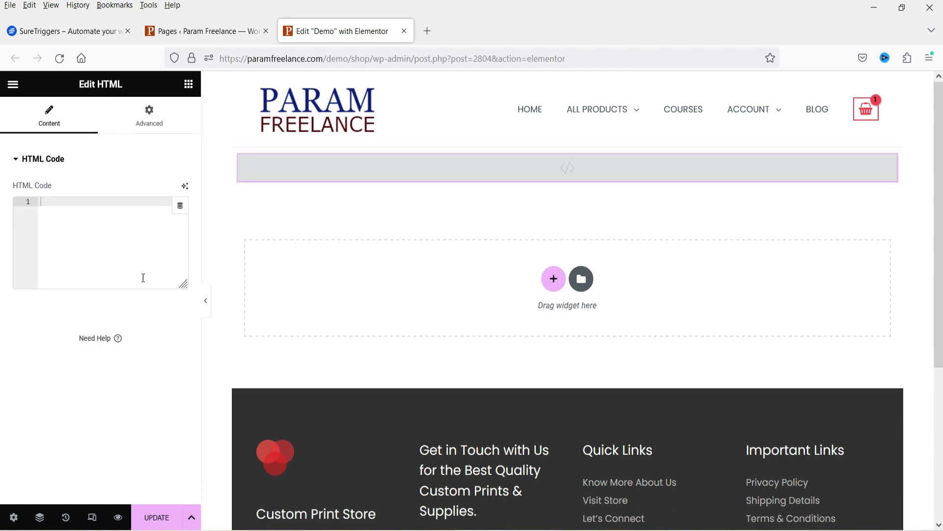
{"action": "left_click", "coordinate": [79, 213]}
{"action": "key", "text": "ctrl+v"}
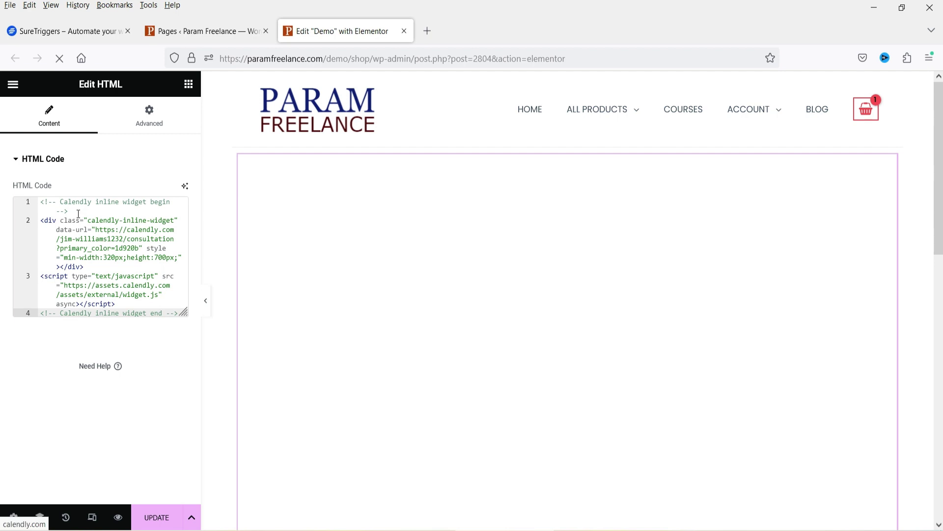
Update the page and open the live Demo page in a new tab
{"action": "left_click", "coordinate": [153, 515]}
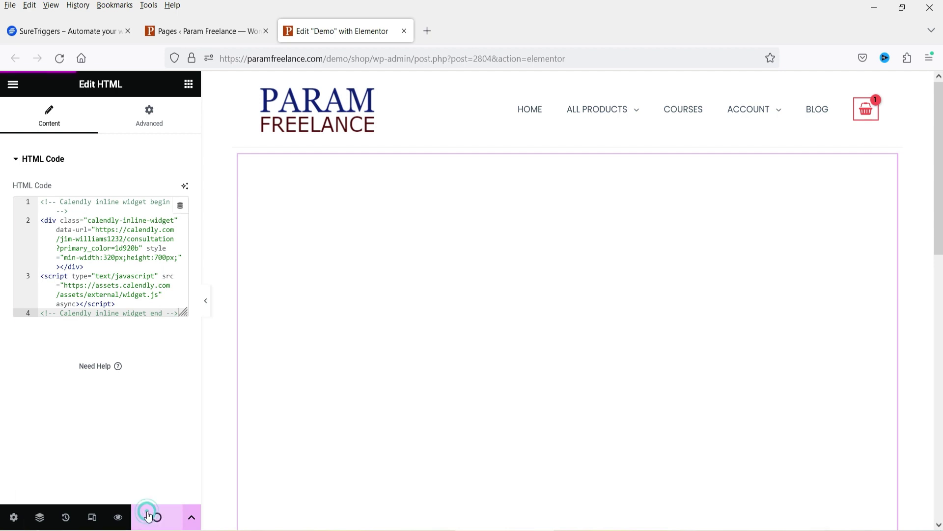
{"action": "left_click", "coordinate": [13, 84]}
{"action": "right_click", "coordinate": [58, 280]}
{"action": "left_click", "coordinate": [100, 286]}
{"action": "key", "text": "ctrl+Tab"}
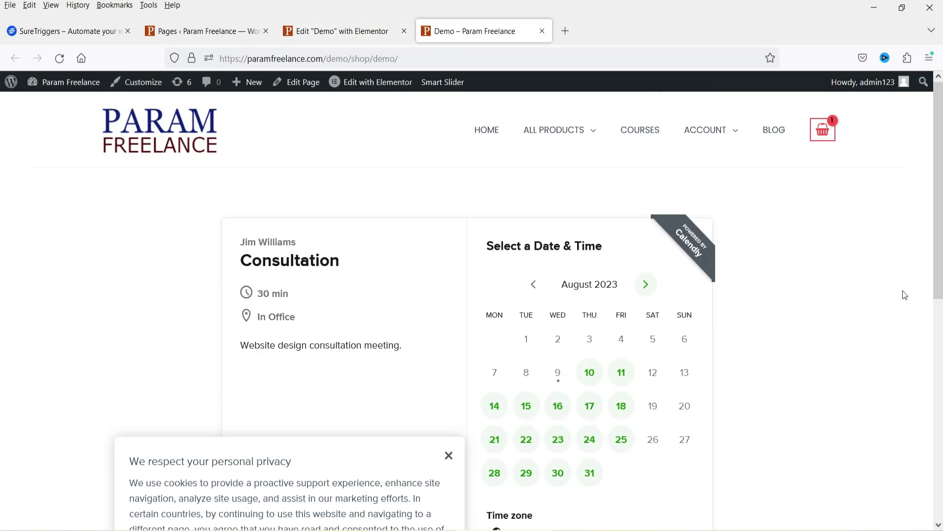
Dismiss the cookie notice and book Thursday, August 10 at 9:00am
{"action": "scroll", "coordinate": [905, 293], "scroll_direction": "down", "scroll_amount": 3}
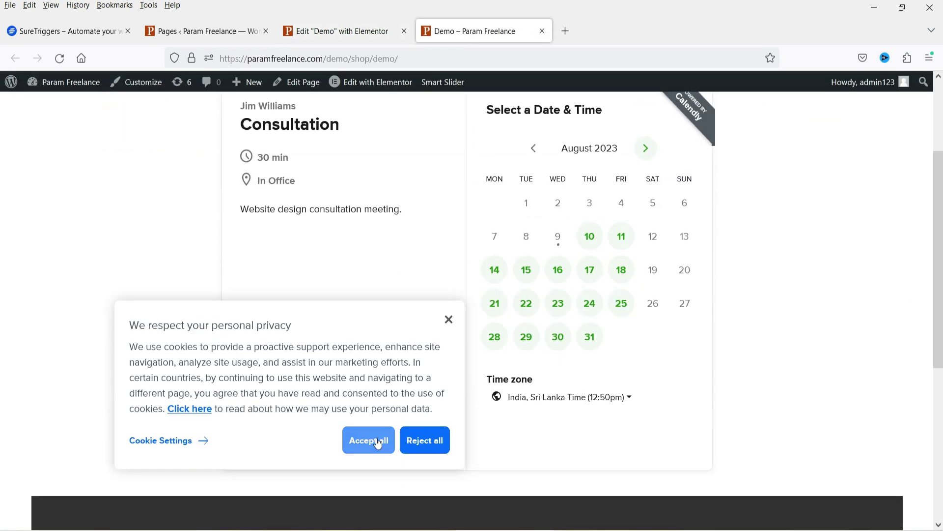
{"action": "left_click", "coordinate": [455, 322]}
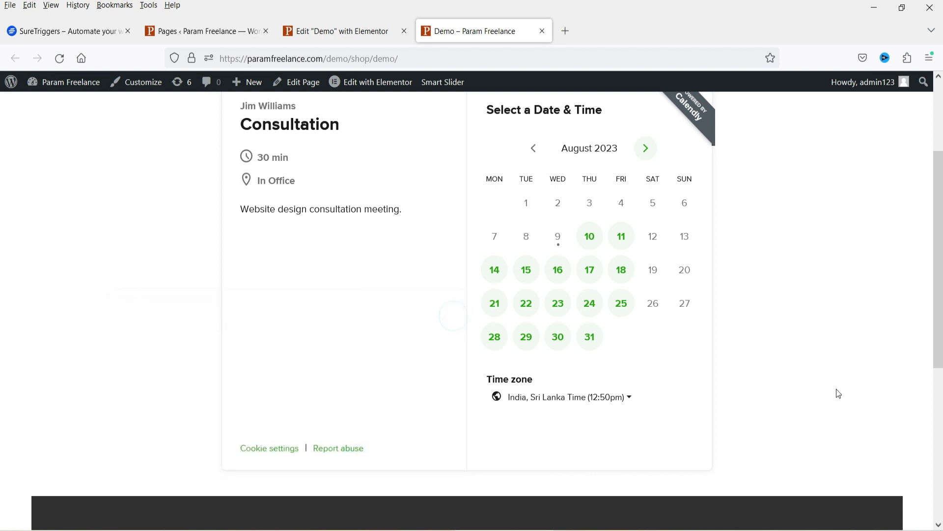
{"action": "scroll", "coordinate": [460, 267], "scroll_direction": "up", "scroll_amount": 3}
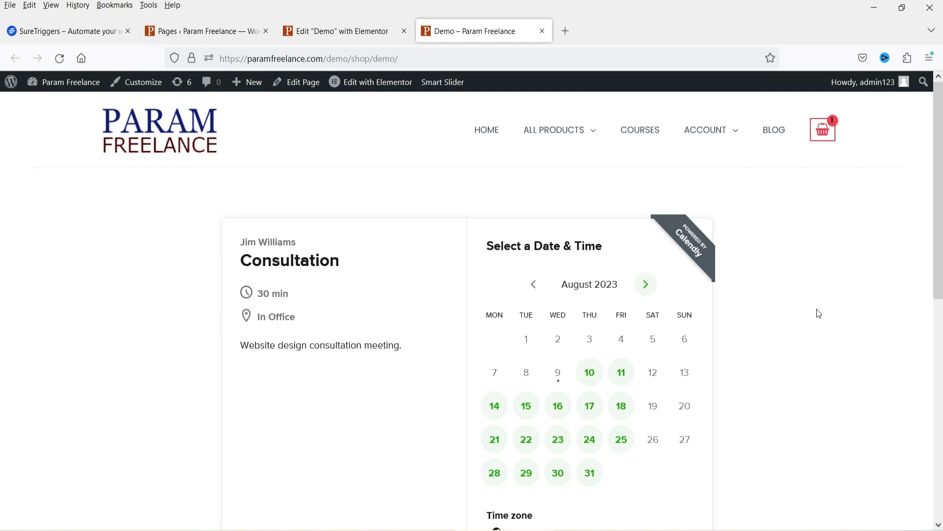
{"action": "scroll", "coordinate": [776, 310], "scroll_direction": "down", "scroll_amount": 3}
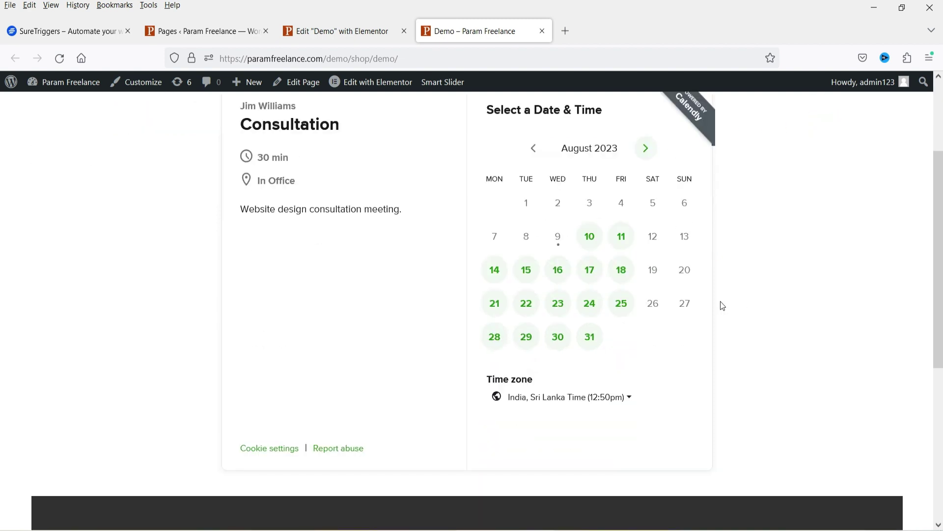
{"action": "left_click", "coordinate": [595, 250]}
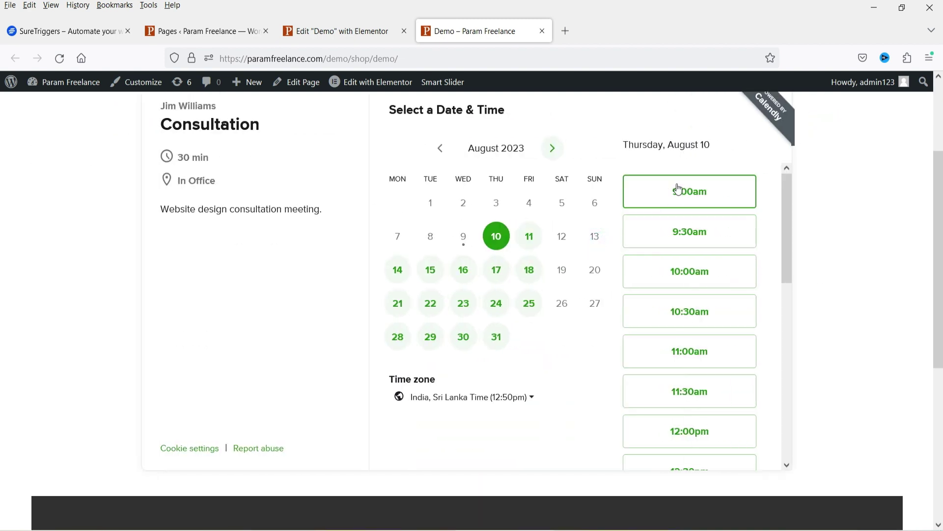
{"action": "left_click", "coordinate": [696, 191]}
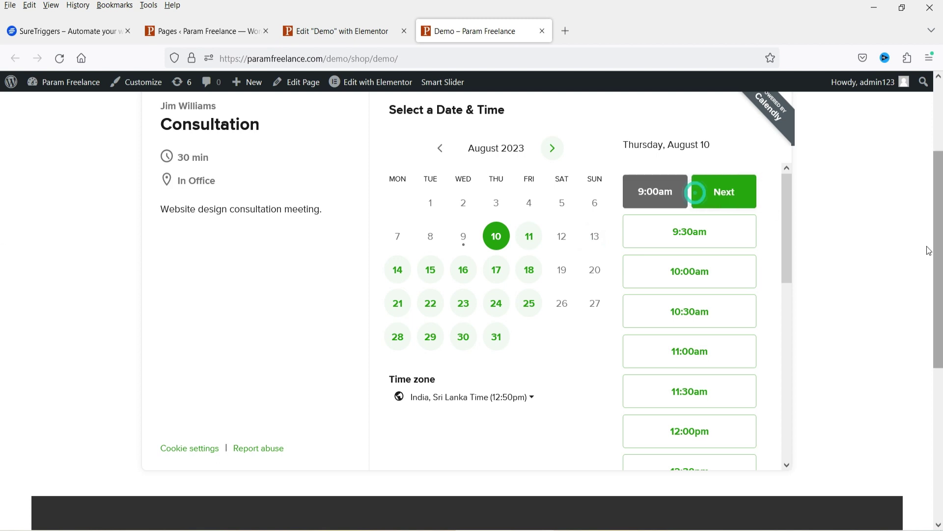
{"action": "left_click", "coordinate": [726, 192]}
Go through the Name, Email, Add Guests and preparation-notes fields of the details form
{"action": "scroll", "coordinate": [476, 327], "scroll_direction": "up", "scroll_amount": 3}
{"action": "left_click", "coordinate": [475, 295]}
{"action": "left_click", "coordinate": [454, 351]}
{"action": "scroll", "coordinate": [588, 305], "scroll_direction": "down", "scroll_amount": 3}
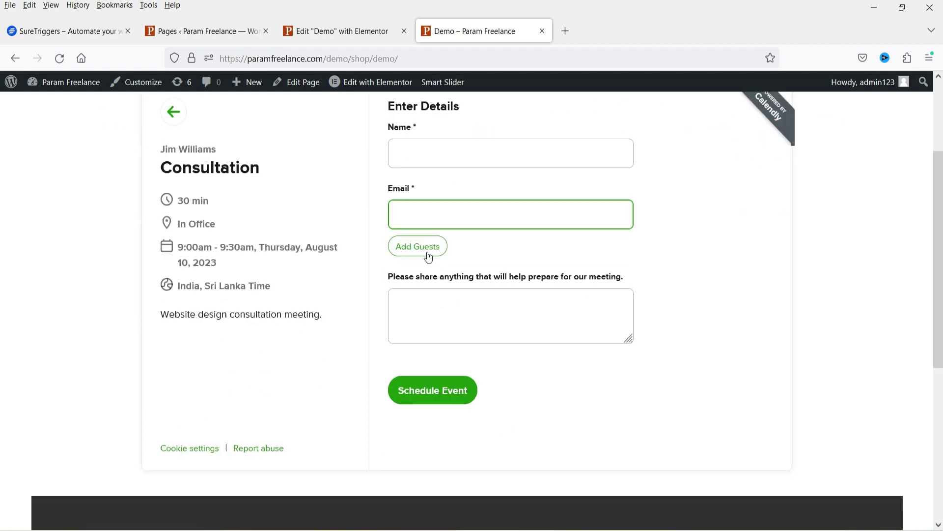
{"action": "left_click", "coordinate": [415, 246]}
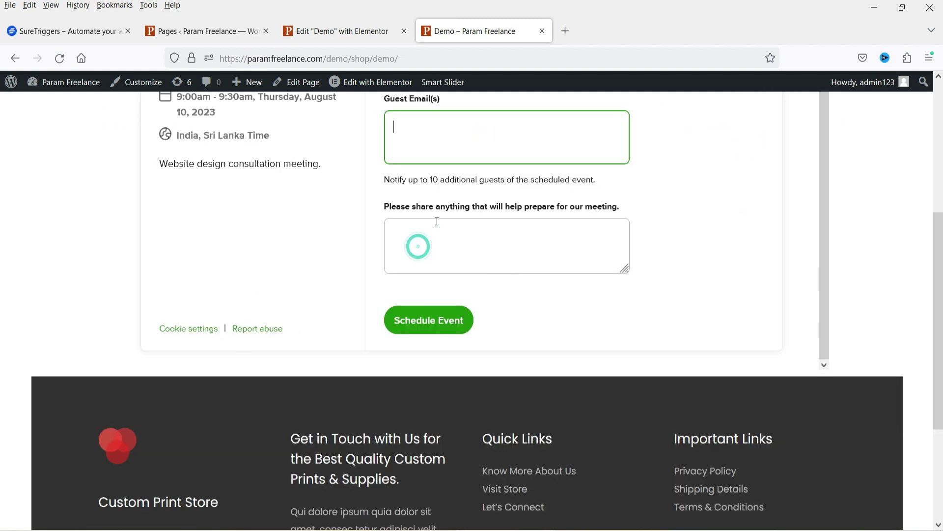
{"action": "scroll", "coordinate": [431, 307], "scroll_direction": "up", "scroll_amount": 4}
{"action": "left_click", "coordinate": [446, 371]}
{"action": "scroll", "coordinate": [566, 326], "scroll_direction": "down", "scroll_amount": 1}
{"action": "left_click", "coordinate": [458, 431]}
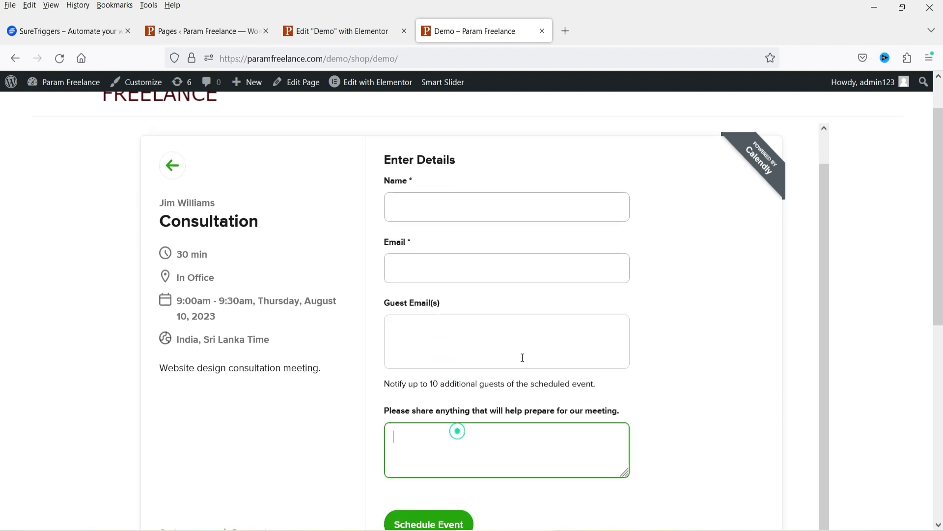
{"action": "scroll", "coordinate": [585, 329], "scroll_direction": "down", "scroll_amount": 4}
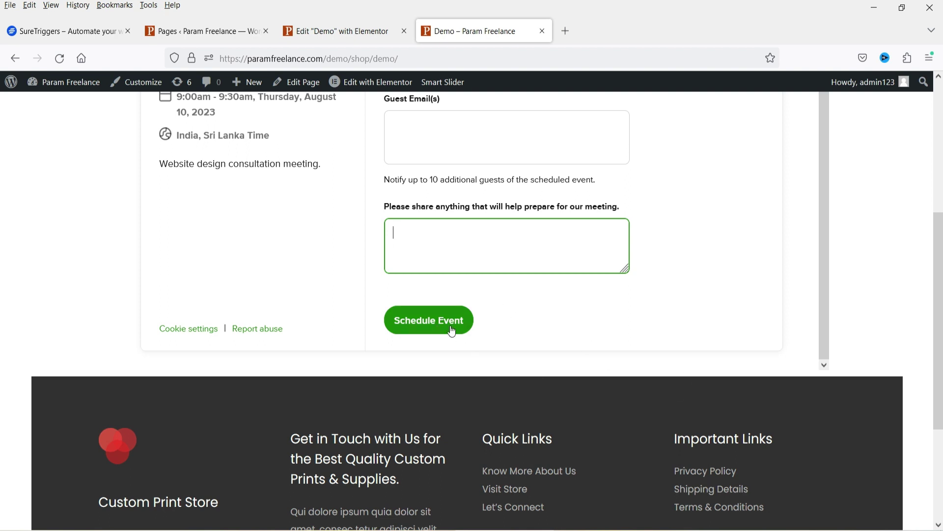
{"action": "scroll", "coordinate": [621, 322], "scroll_direction": "up", "scroll_amount": 5}
Enter the invitee's name and e-mail, plus the note 'Testing the booking form'
{"action": "left_click", "coordinate": [446, 237]}
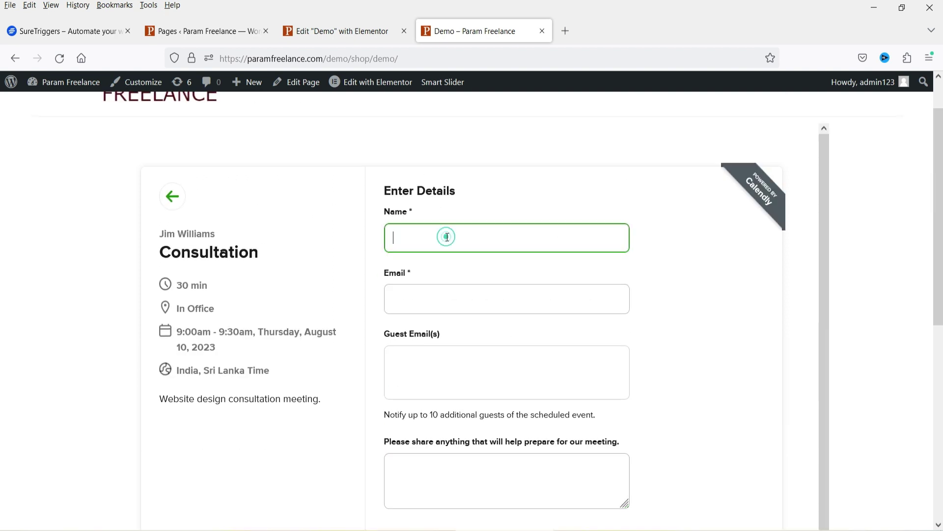
{"action": "left_click", "coordinate": [463, 300]}
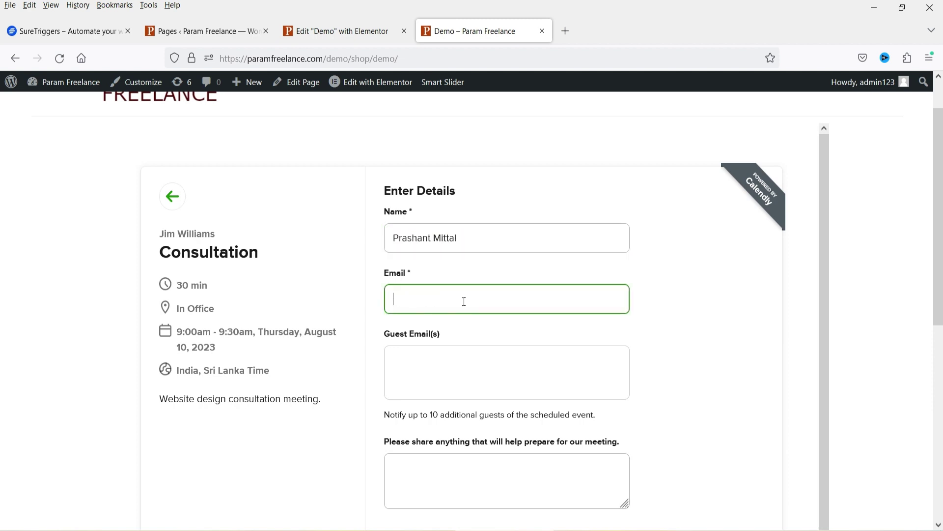
{"action": "left_click", "coordinate": [499, 486]}
{"action": "type", "text": "Testing the booking form"}
Schedule the event and check the 9:00am August 10 confirmation
{"action": "scroll", "coordinate": [564, 389], "scroll_direction": "down", "scroll_amount": 1}
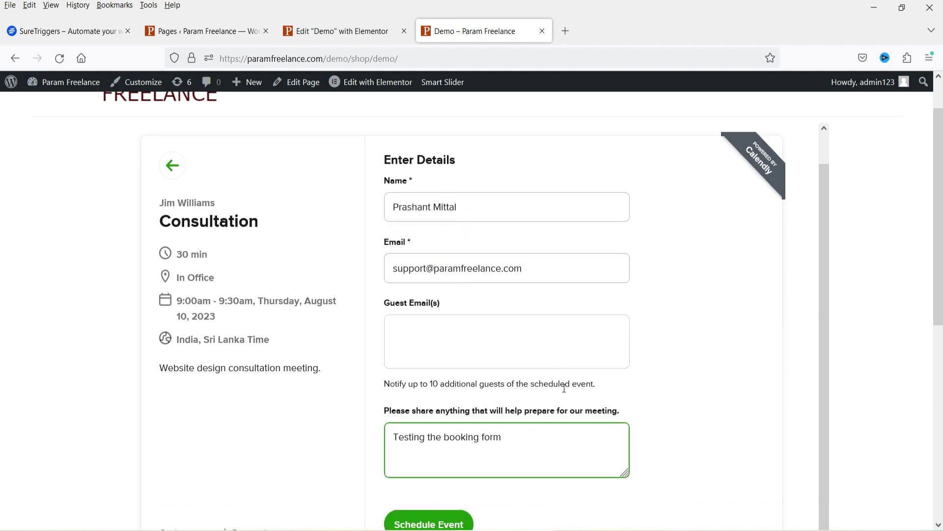
{"action": "scroll", "coordinate": [688, 384], "scroll_direction": "down", "scroll_amount": 4}
{"action": "left_click", "coordinate": [425, 330]}
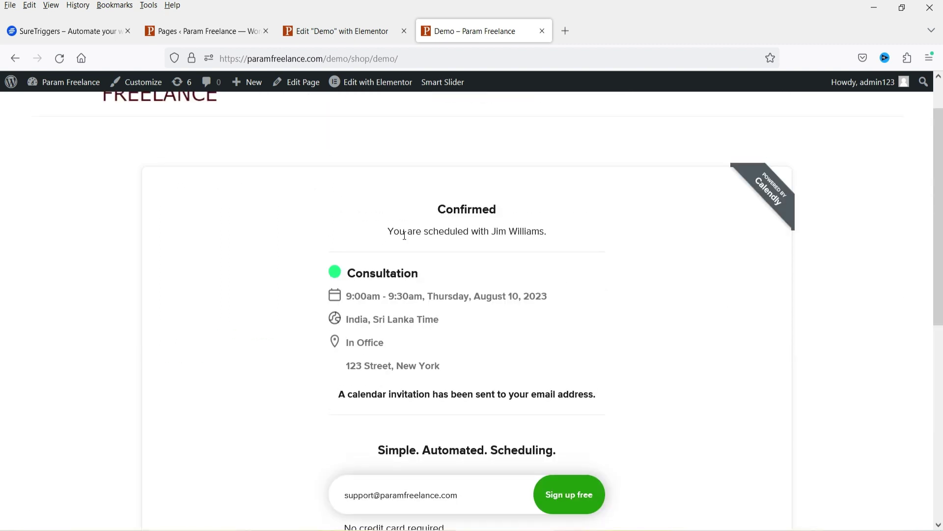
{"action": "triple_click", "coordinate": [548, 233]}
{"action": "scroll", "coordinate": [497, 280], "scroll_direction": "down", "scroll_amount": 2}
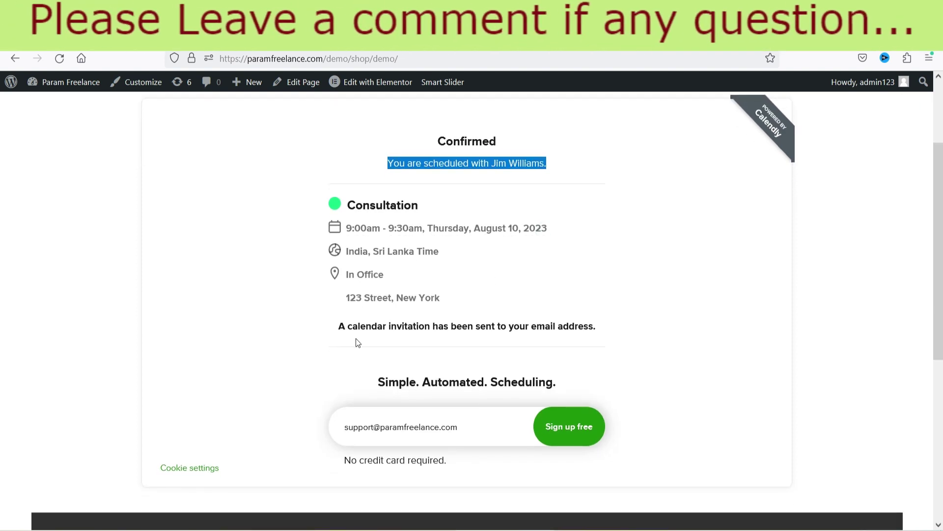
{"action": "scroll", "coordinate": [526, 243], "scroll_direction": "down", "scroll_amount": 4}
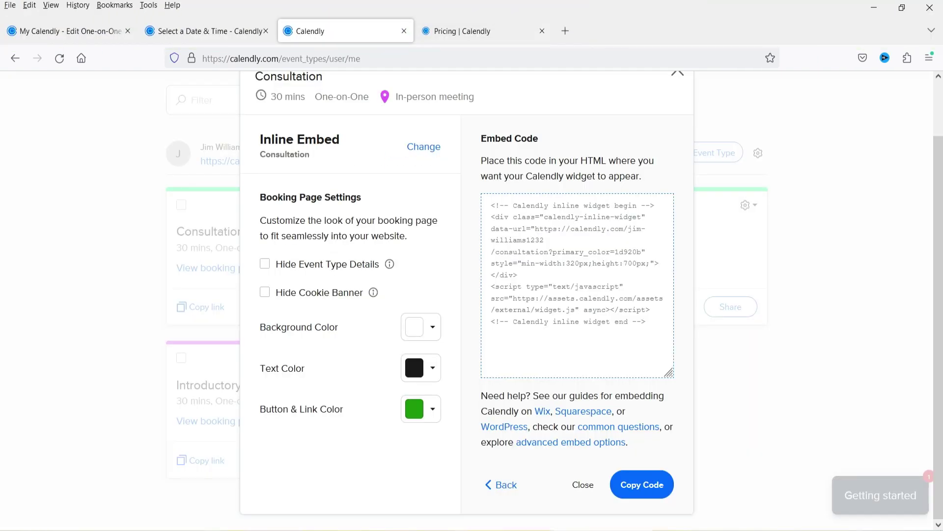
Close the embed dialog and check the 09:00am 10 August Consultation's details in Scheduled Events
{"action": "left_click", "coordinate": [678, 78]}
{"action": "scroll", "coordinate": [774, 327], "scroll_direction": "up", "scroll_amount": 3}
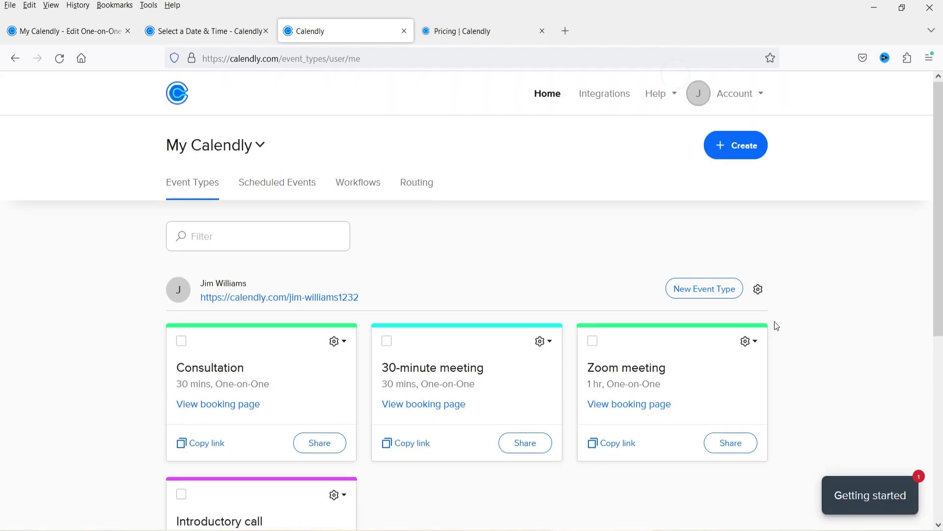
{"action": "left_click", "coordinate": [261, 185]}
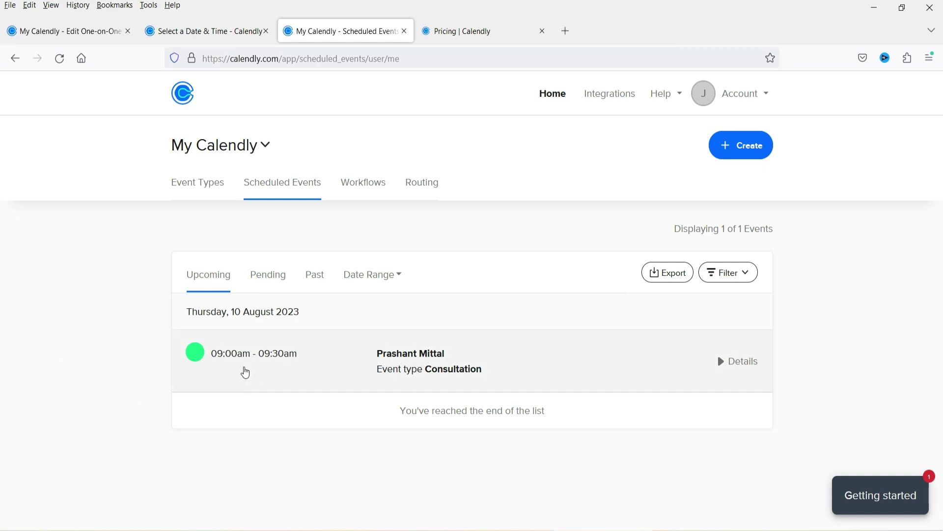
{"action": "left_click", "coordinate": [313, 368]}
{"action": "scroll", "coordinate": [352, 266], "scroll_direction": "down", "scroll_amount": 3}
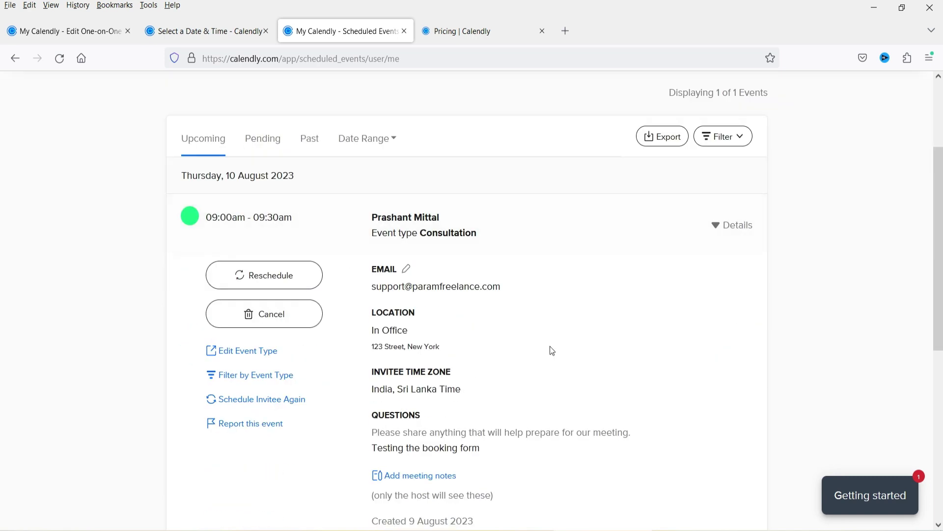
{"action": "scroll", "coordinate": [411, 313], "scroll_direction": "up", "scroll_amount": 3}
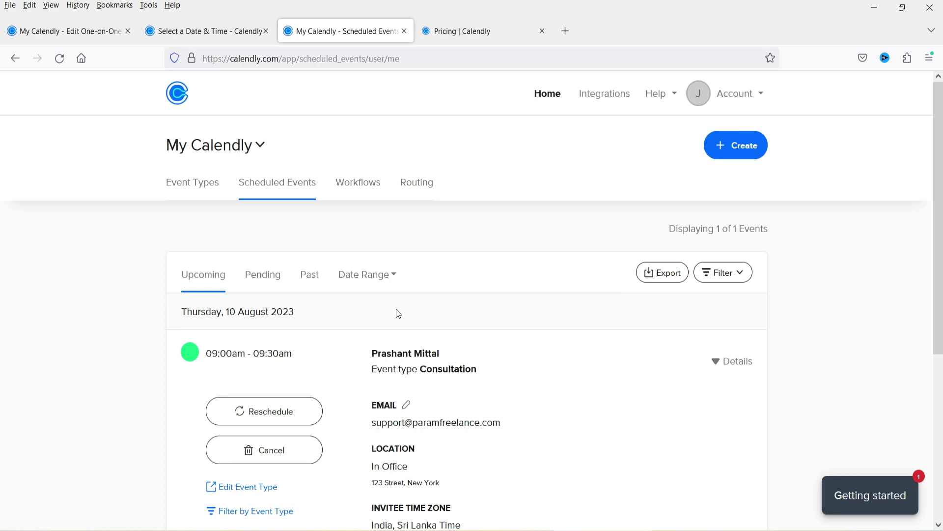
{"action": "left_click", "coordinate": [467, 305]}
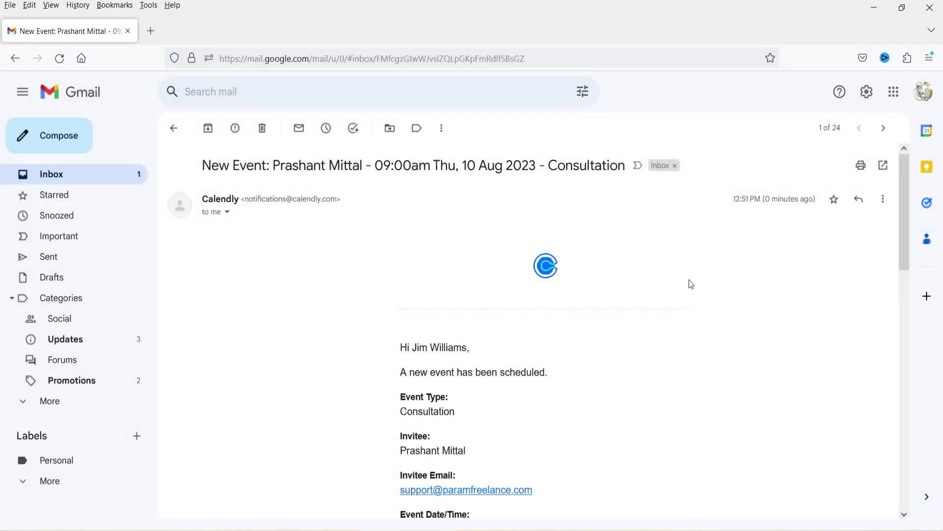
{"action": "scroll", "coordinate": [660, 296], "scroll_direction": "down", "scroll_amount": 3}
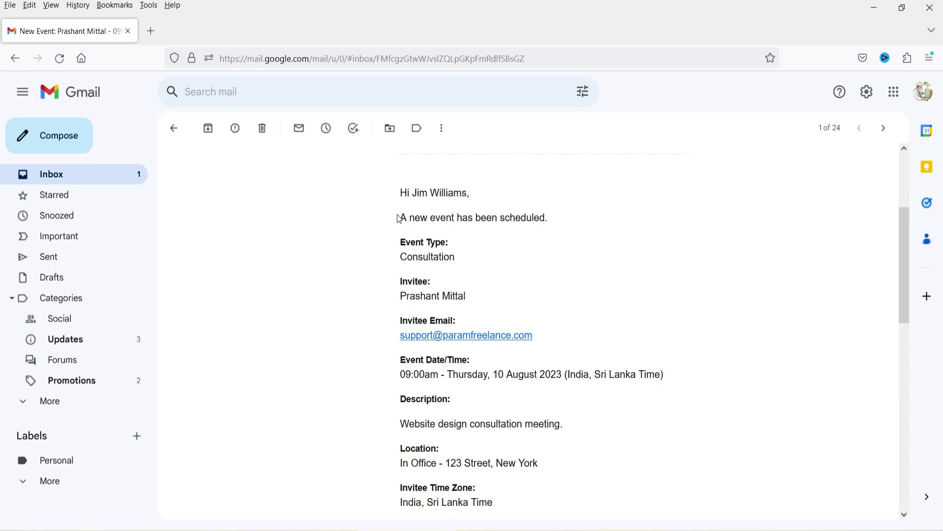